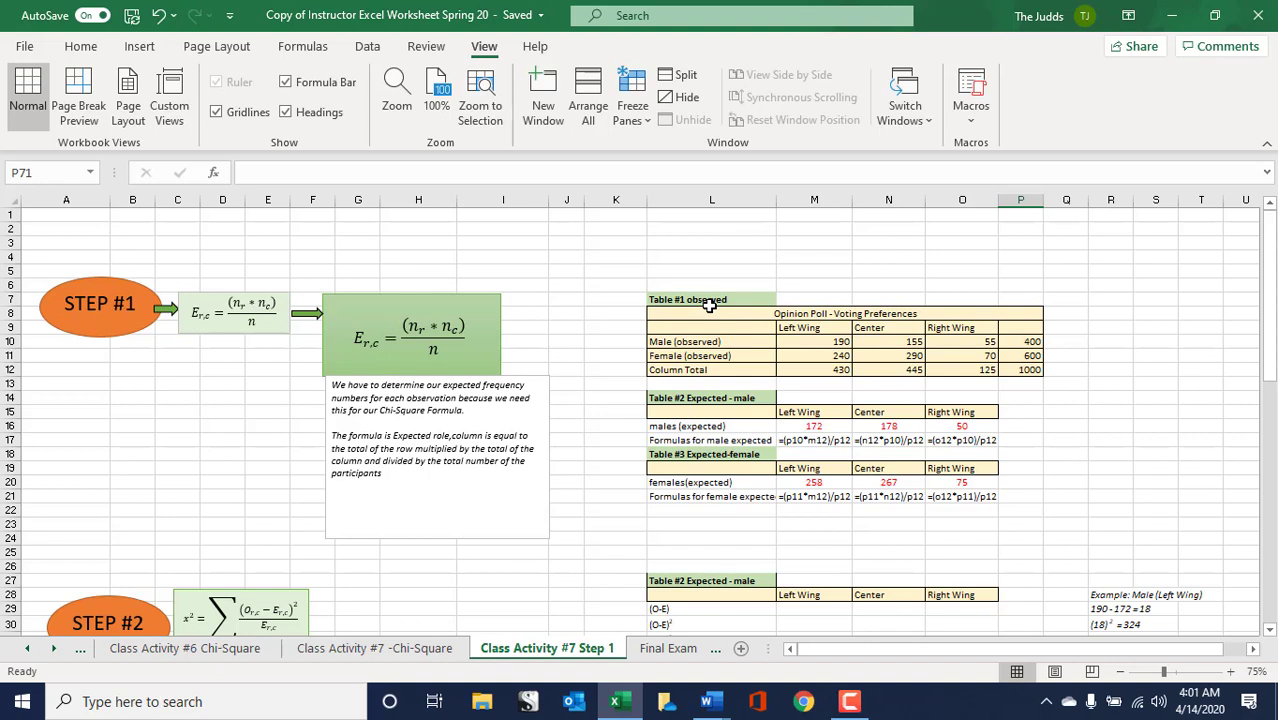
# - Examine the male and female observed counts and their row totals for each voting preference in Table #1
pyautogui.click(741, 299)
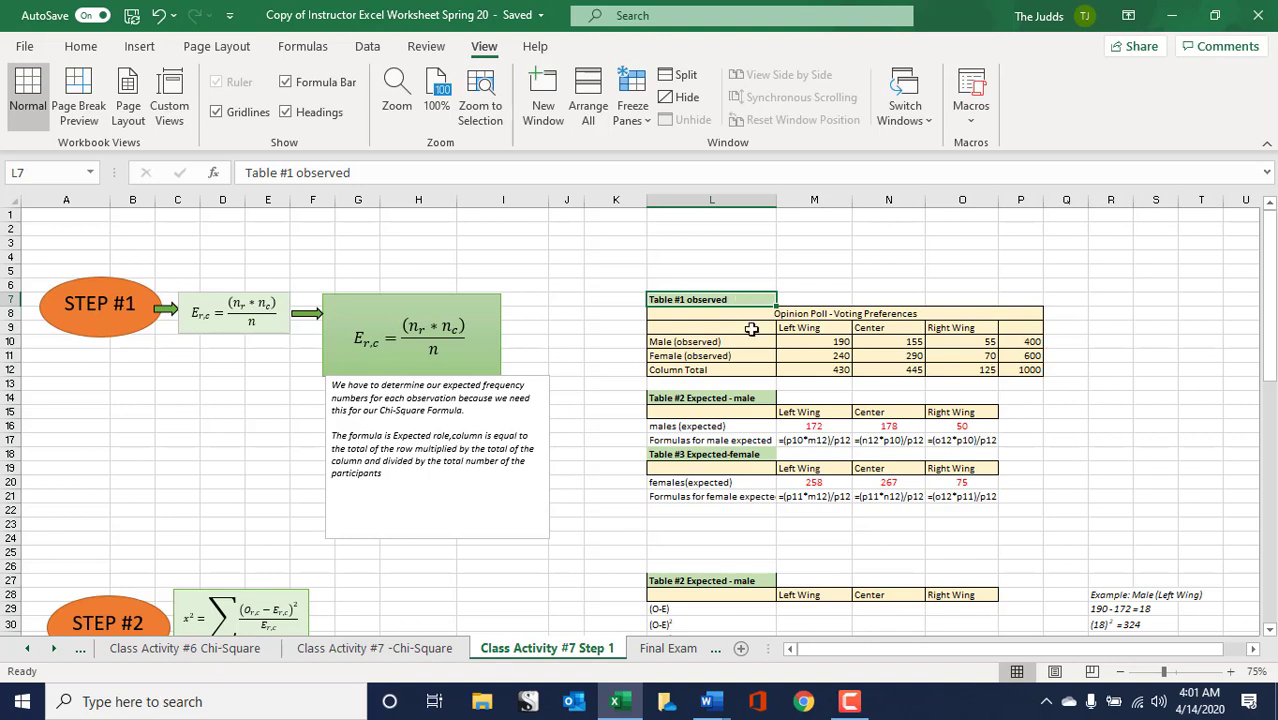
pyautogui.click(759, 344)
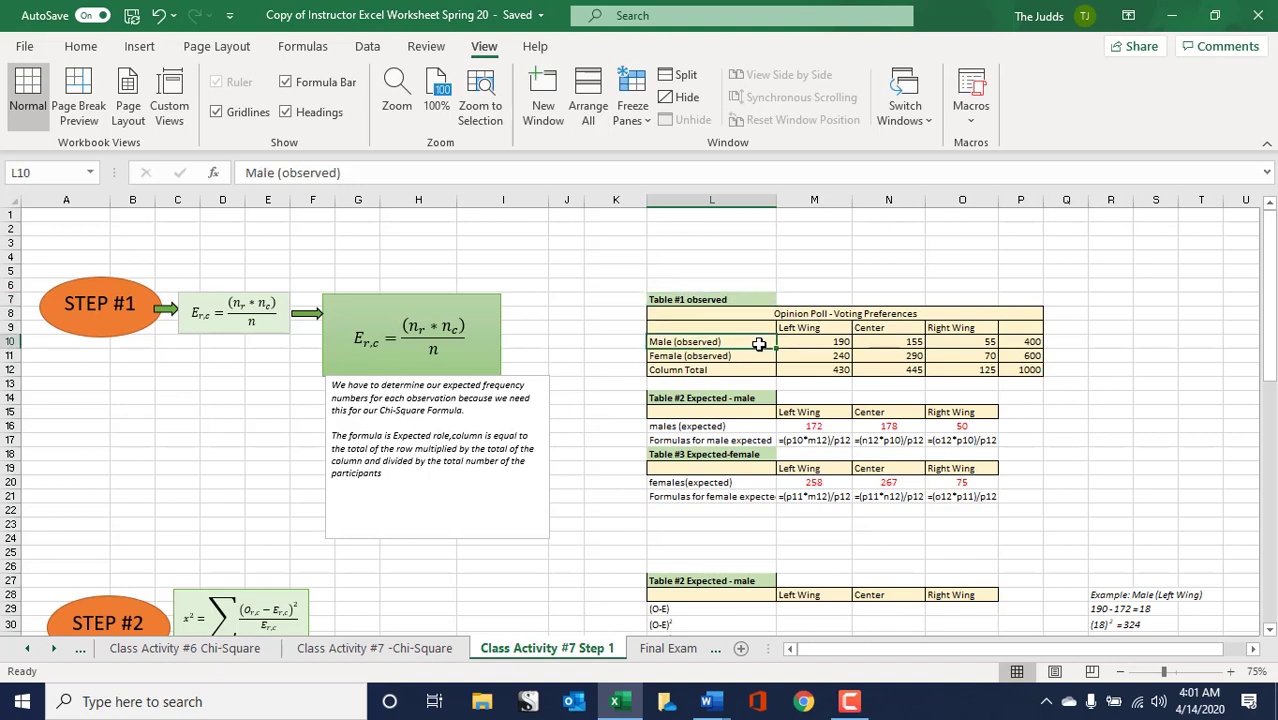
pyautogui.click(817, 342)
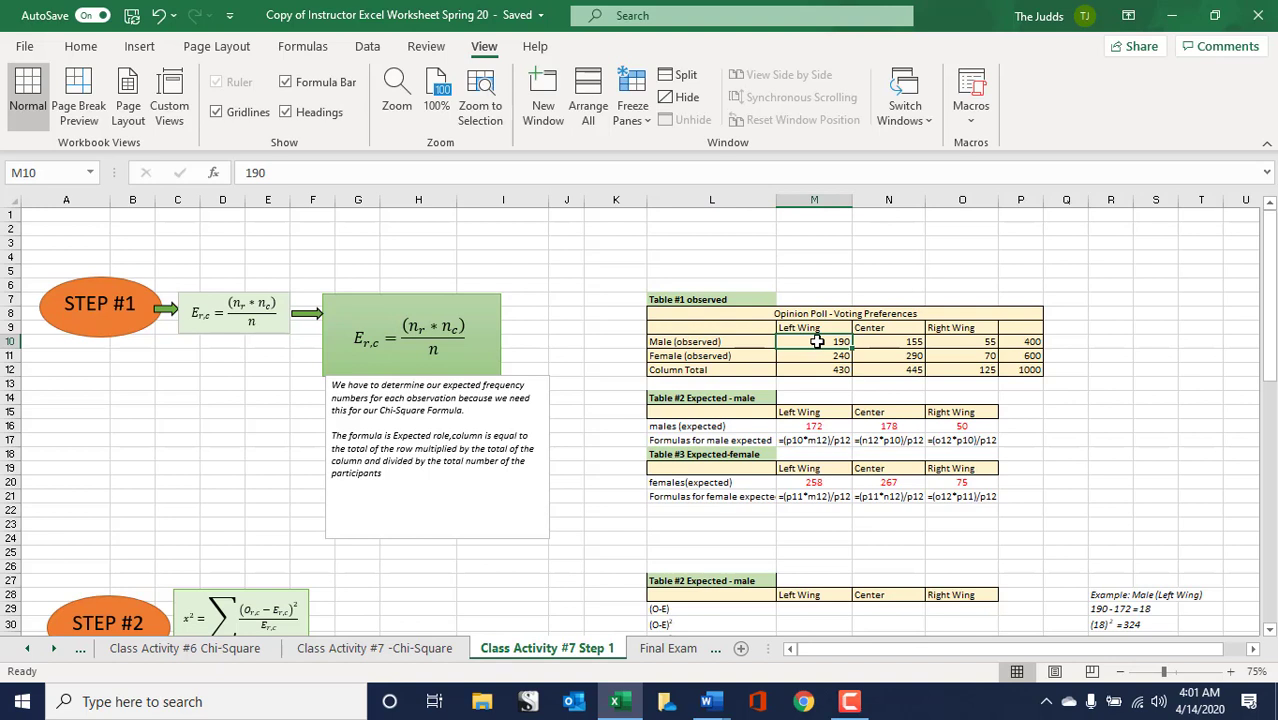
pyautogui.click(895, 344)
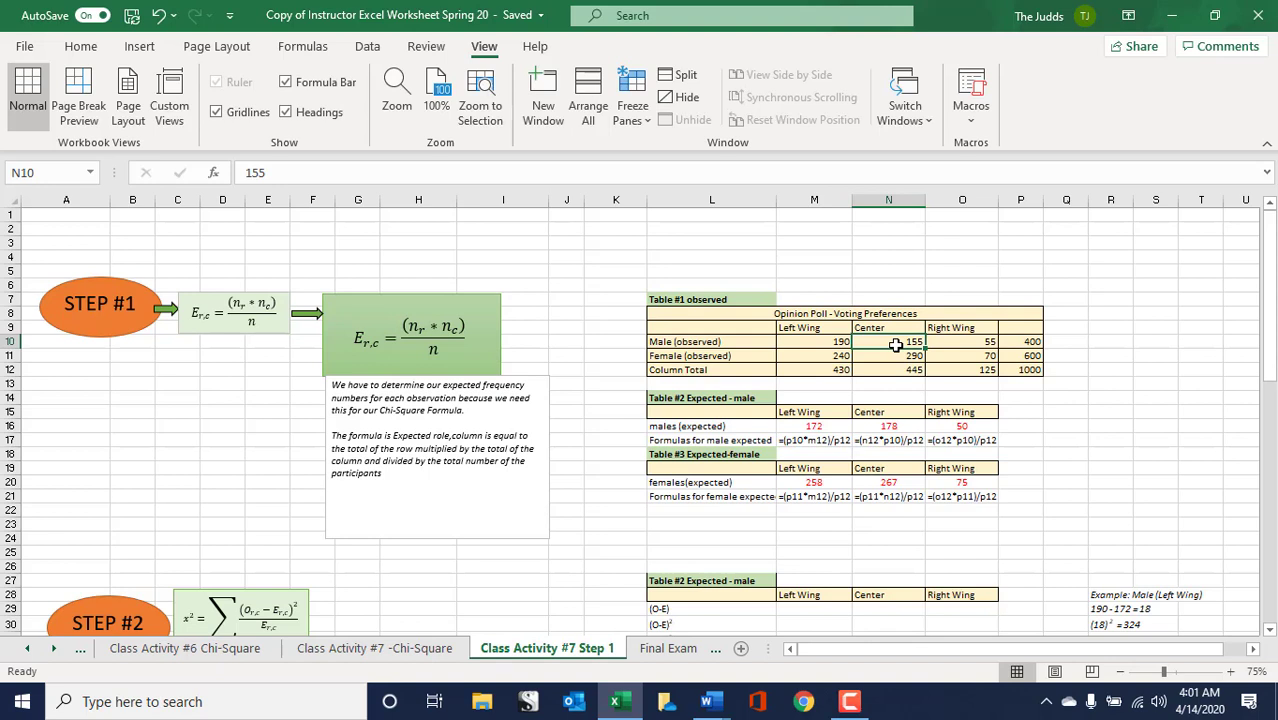
pyautogui.click(962, 344)
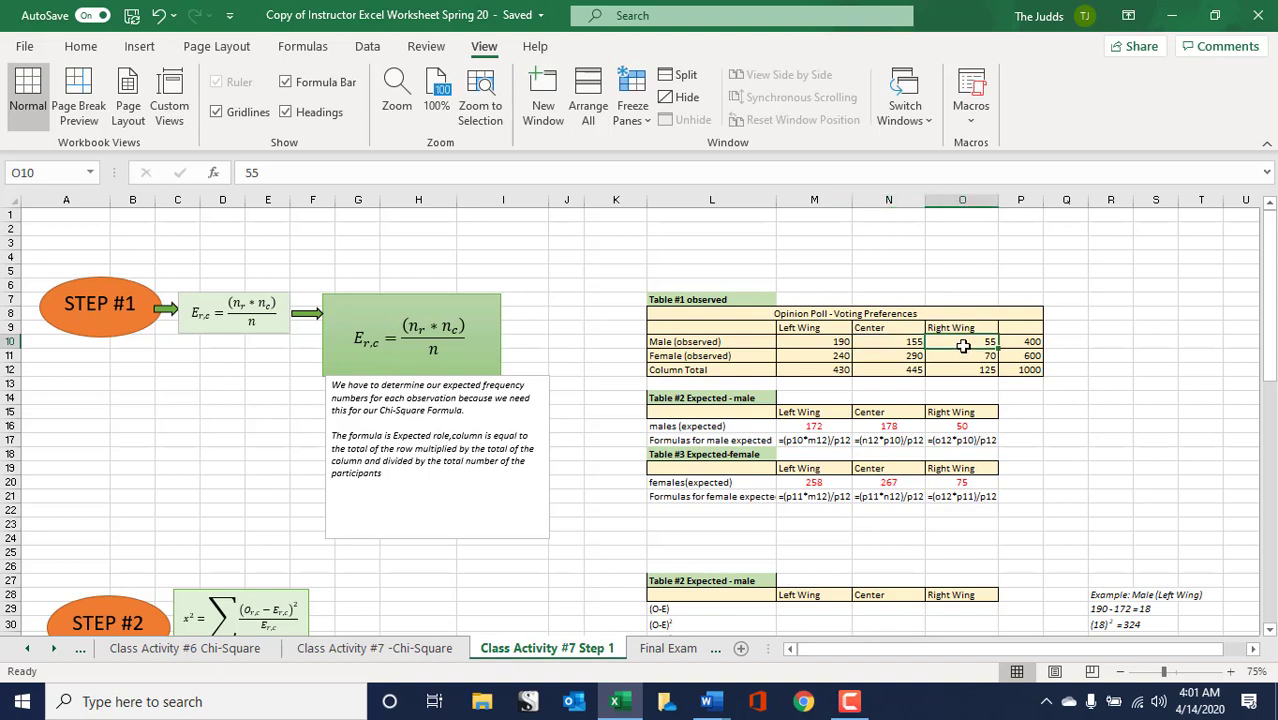
pyautogui.click(1003, 342)
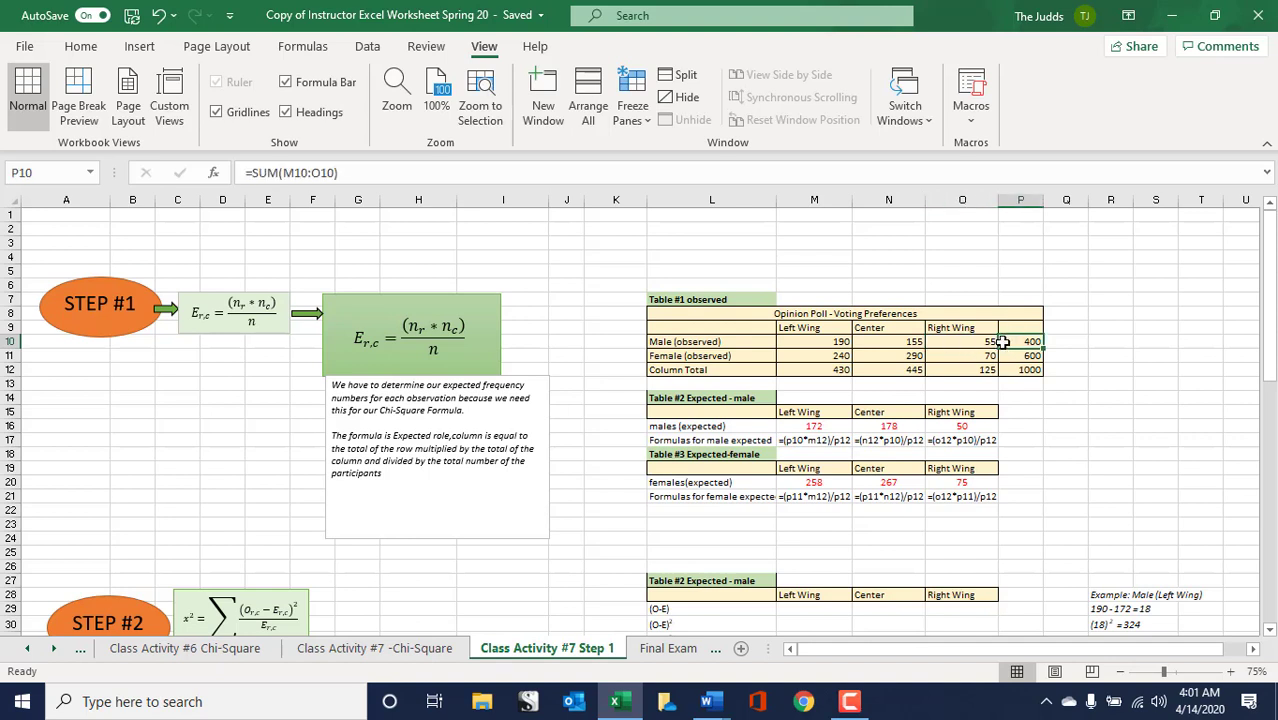
pyautogui.click(800, 359)
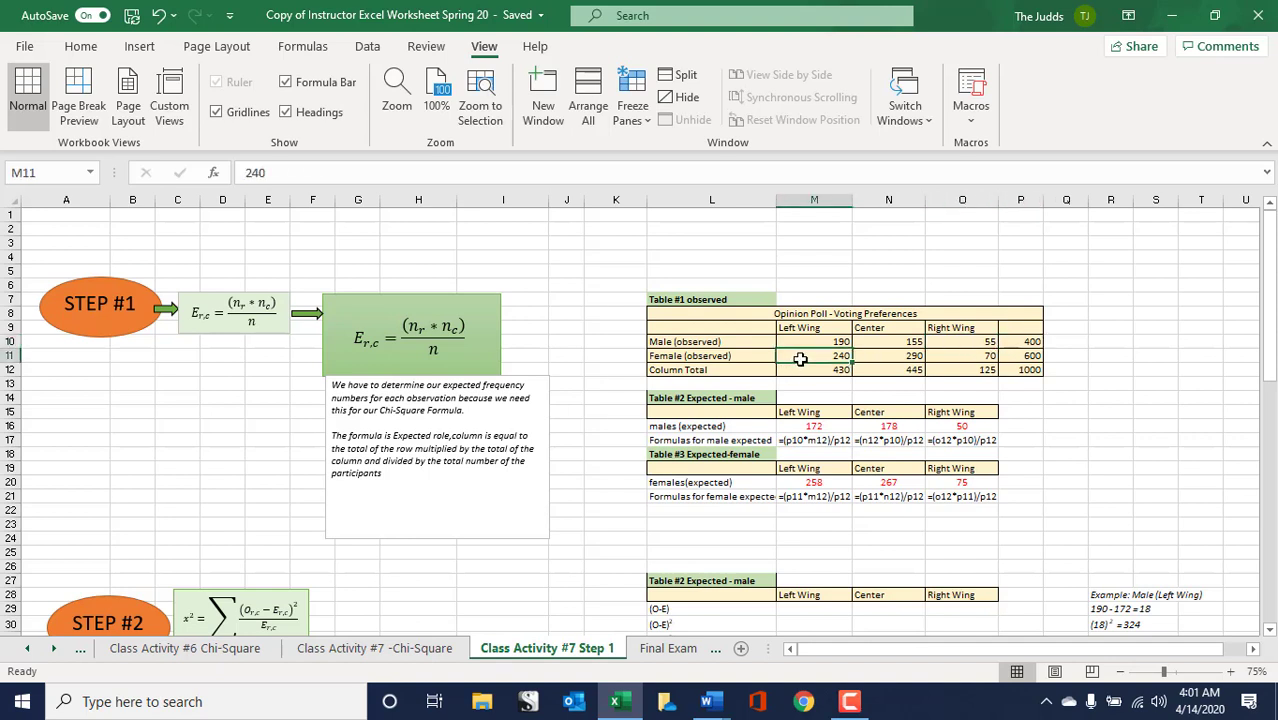
pyautogui.click(884, 356)
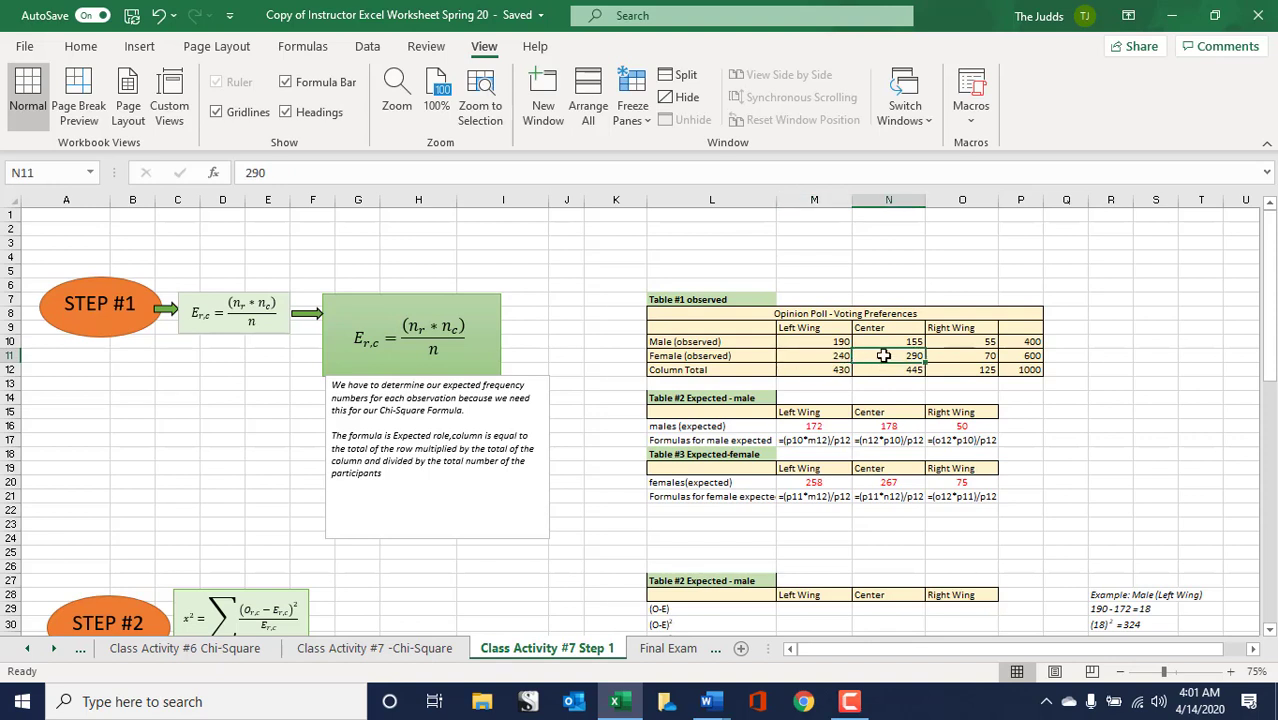
pyautogui.click(963, 356)
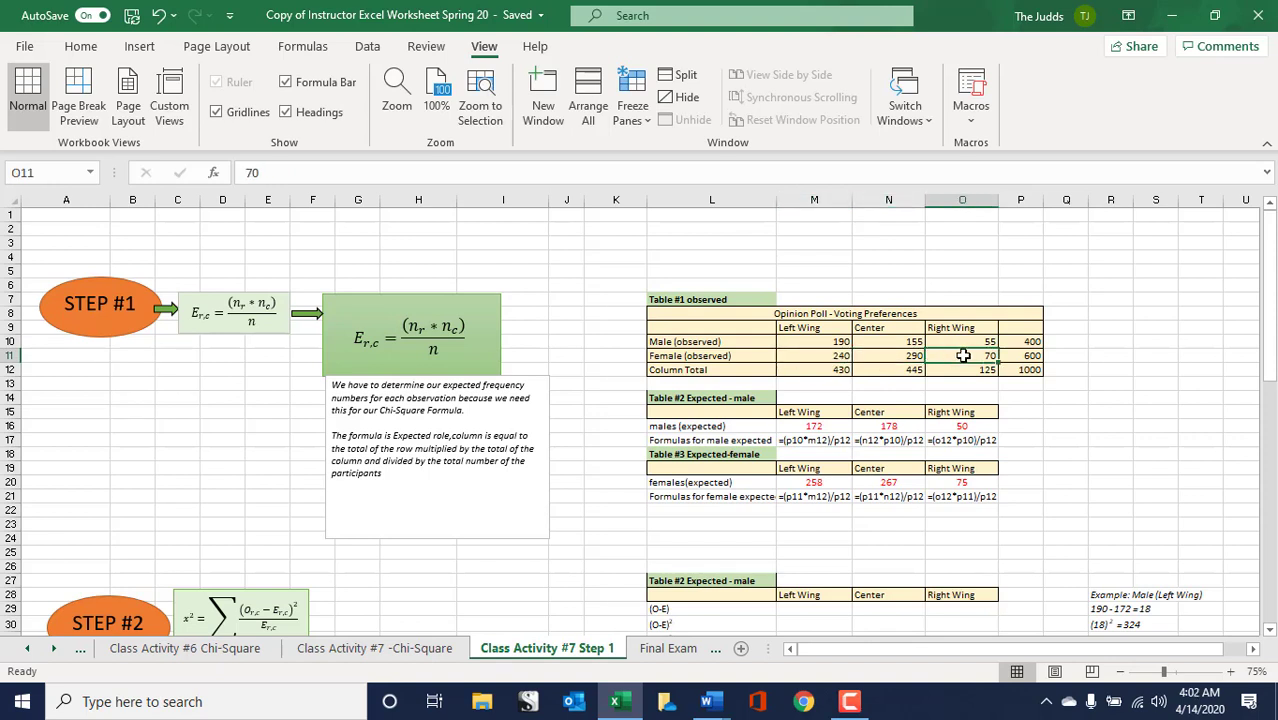
pyautogui.click(1033, 356)
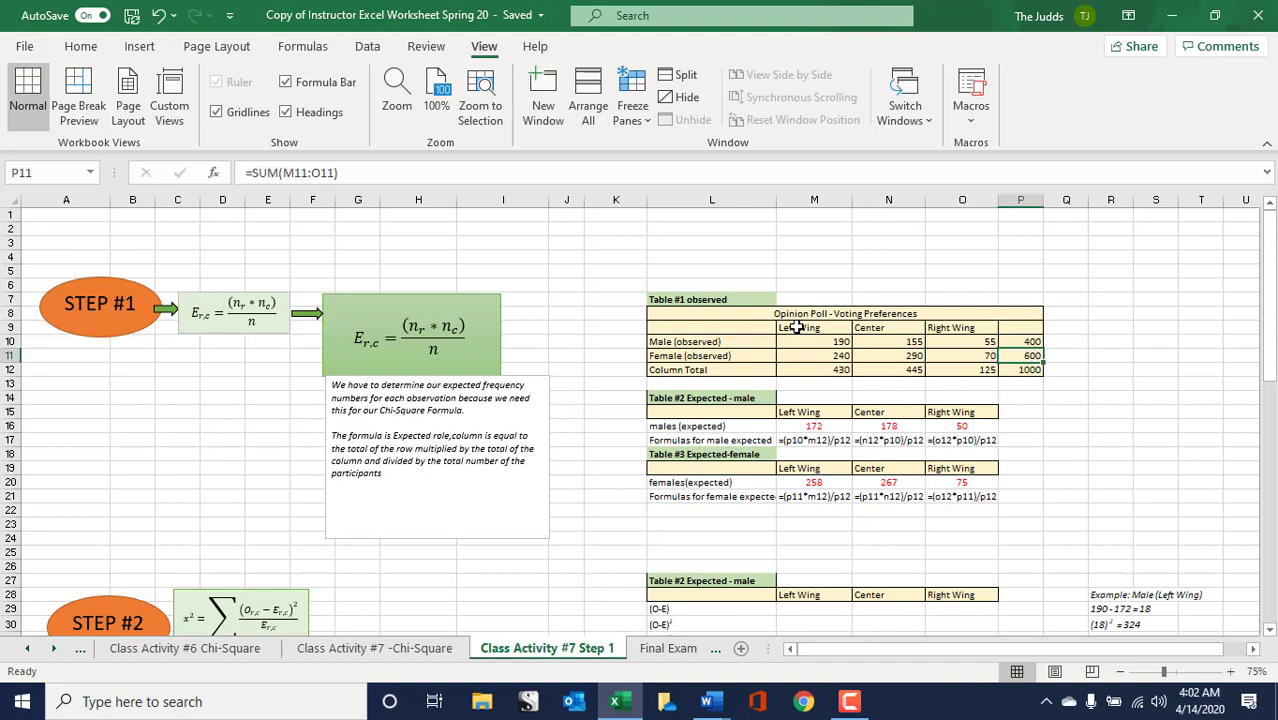
# - Examine the Left Wing, Center and Right Wing column totals in Table #1 and compare the male and female counts
pyautogui.click(800, 371)
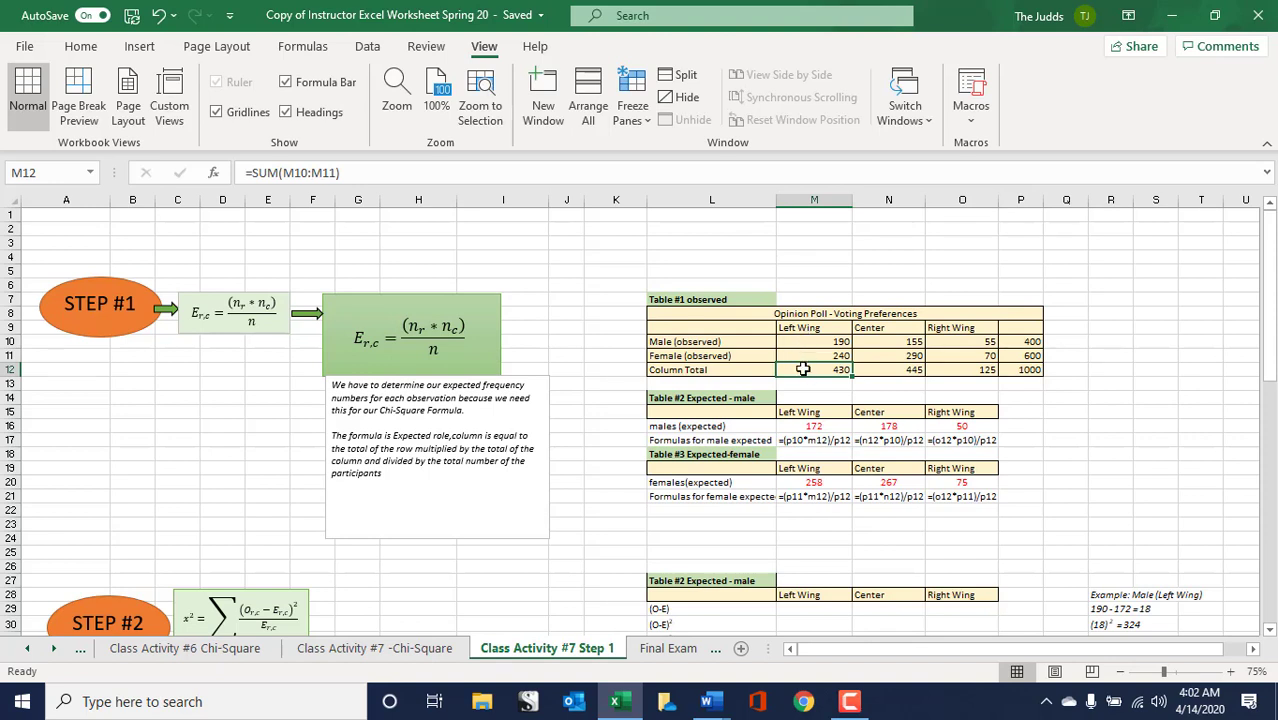
pyautogui.click(898, 369)
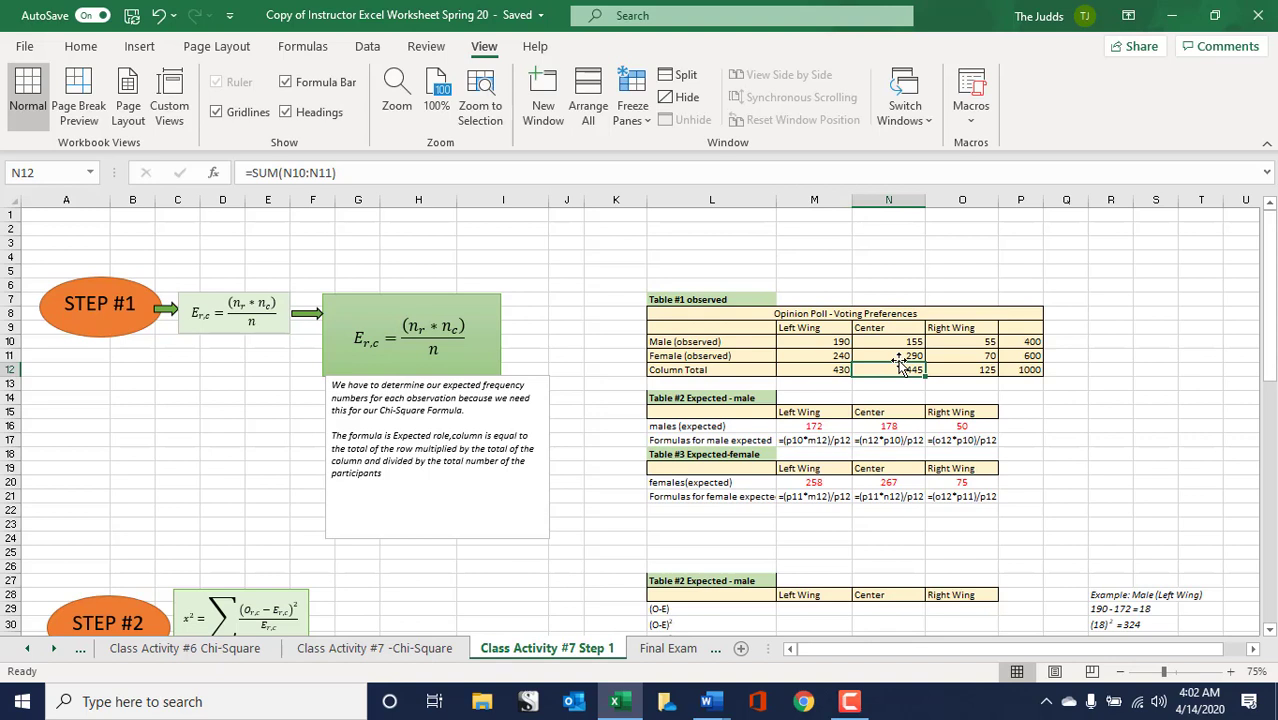
pyautogui.click(967, 369)
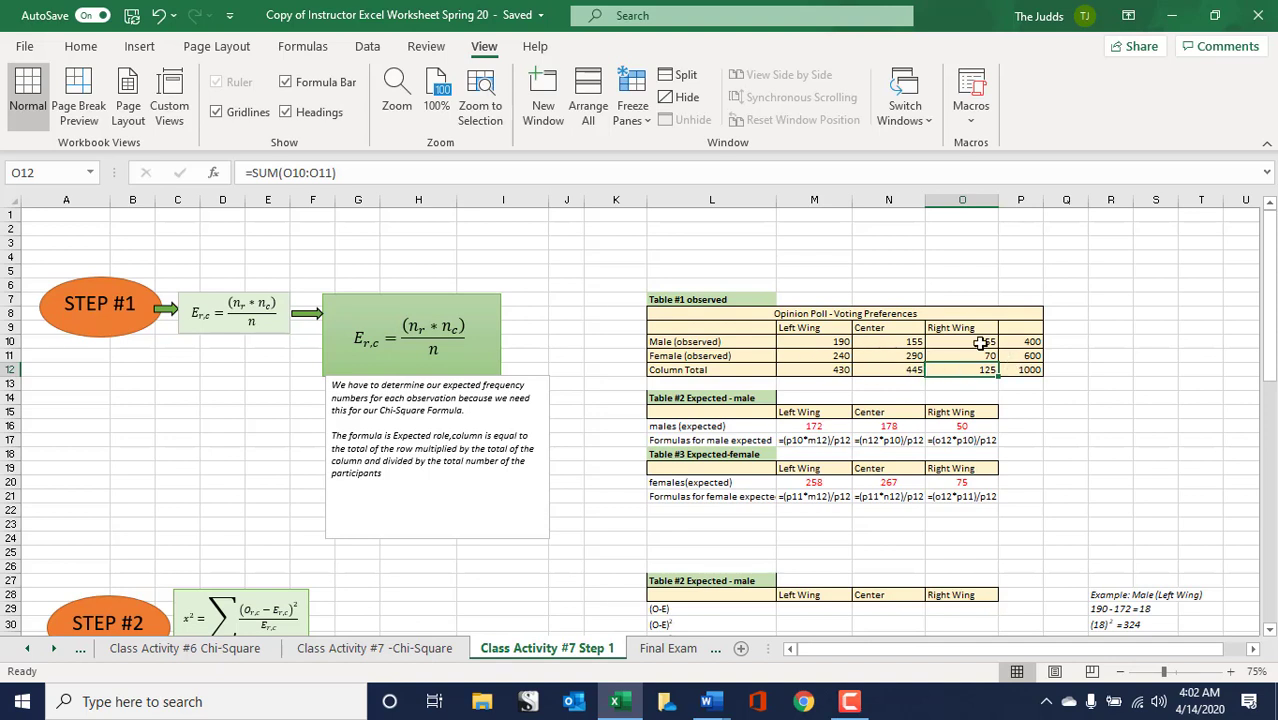
pyautogui.click(976, 341)
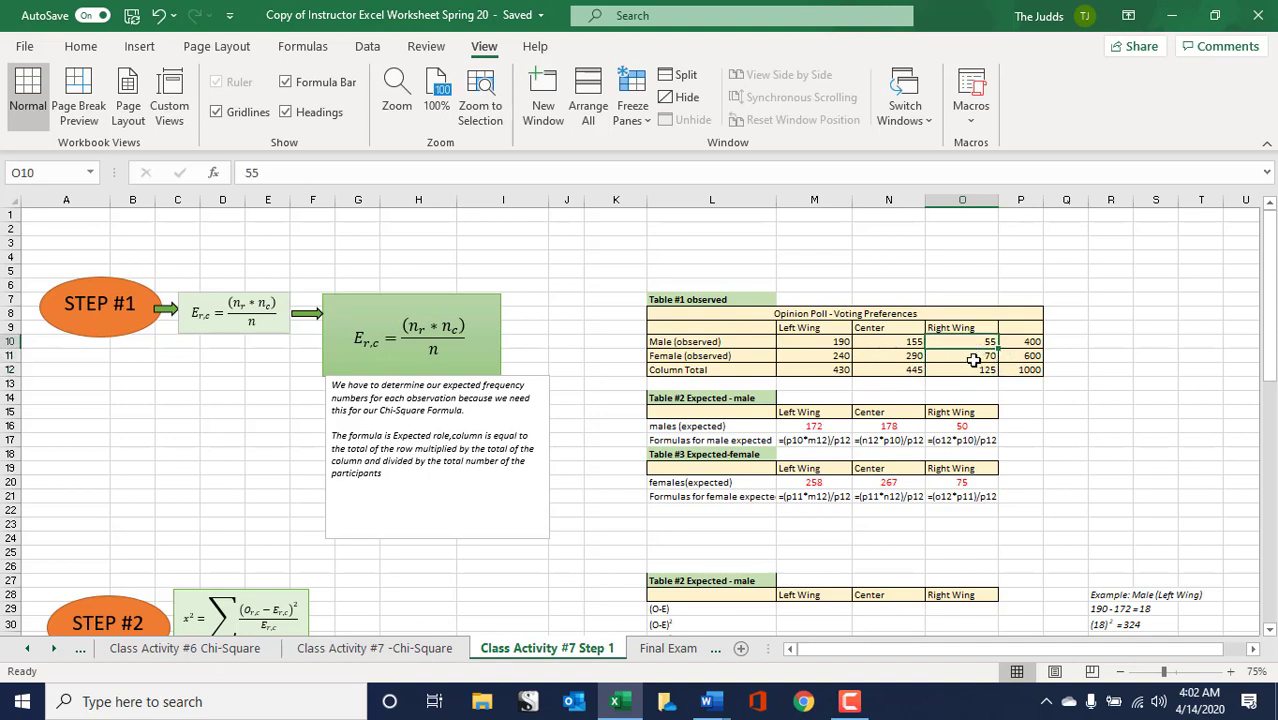
pyautogui.click(975, 357)
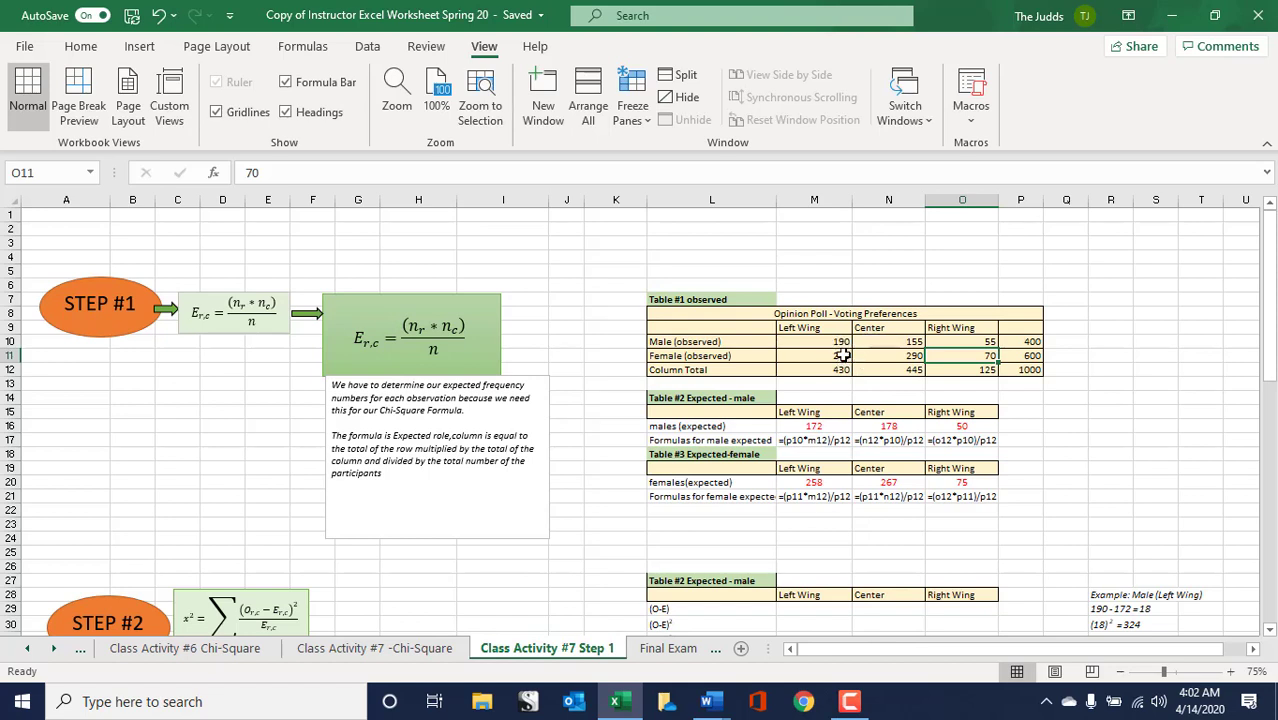
pyautogui.click(843, 359)
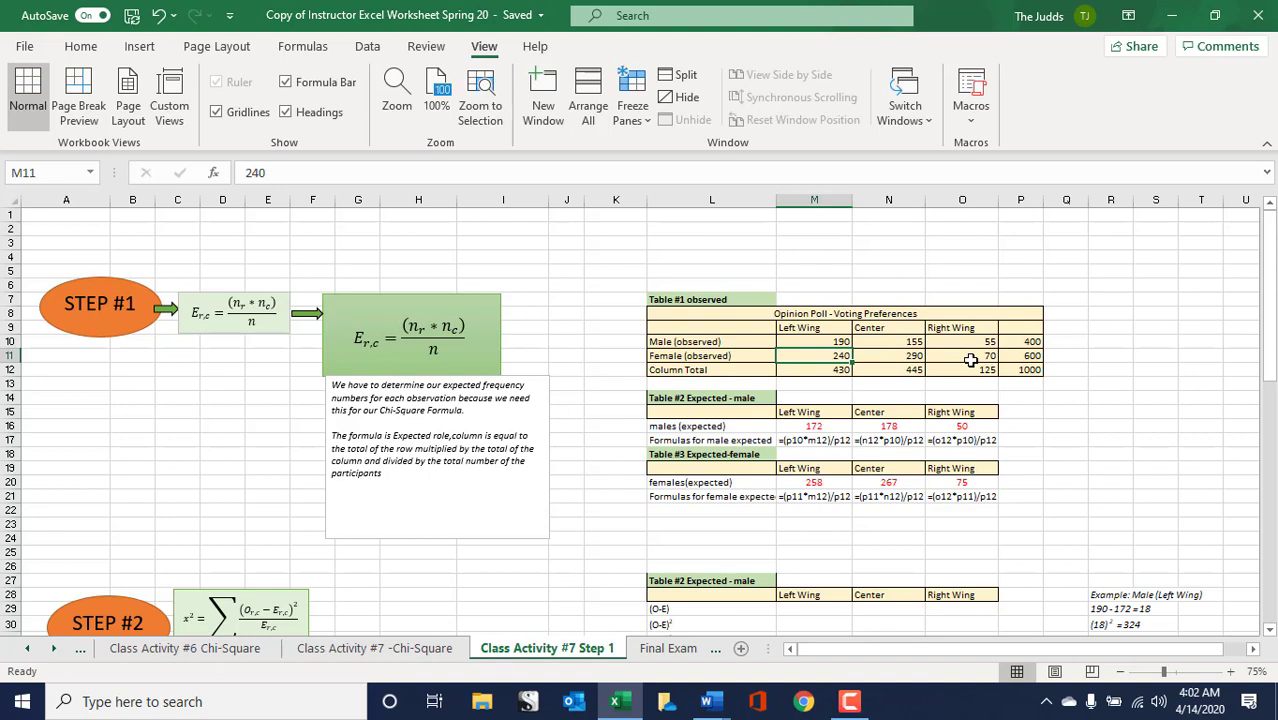
# - Set the worksheet's zoom magnification to 100%
pyautogui.click(1065, 415)
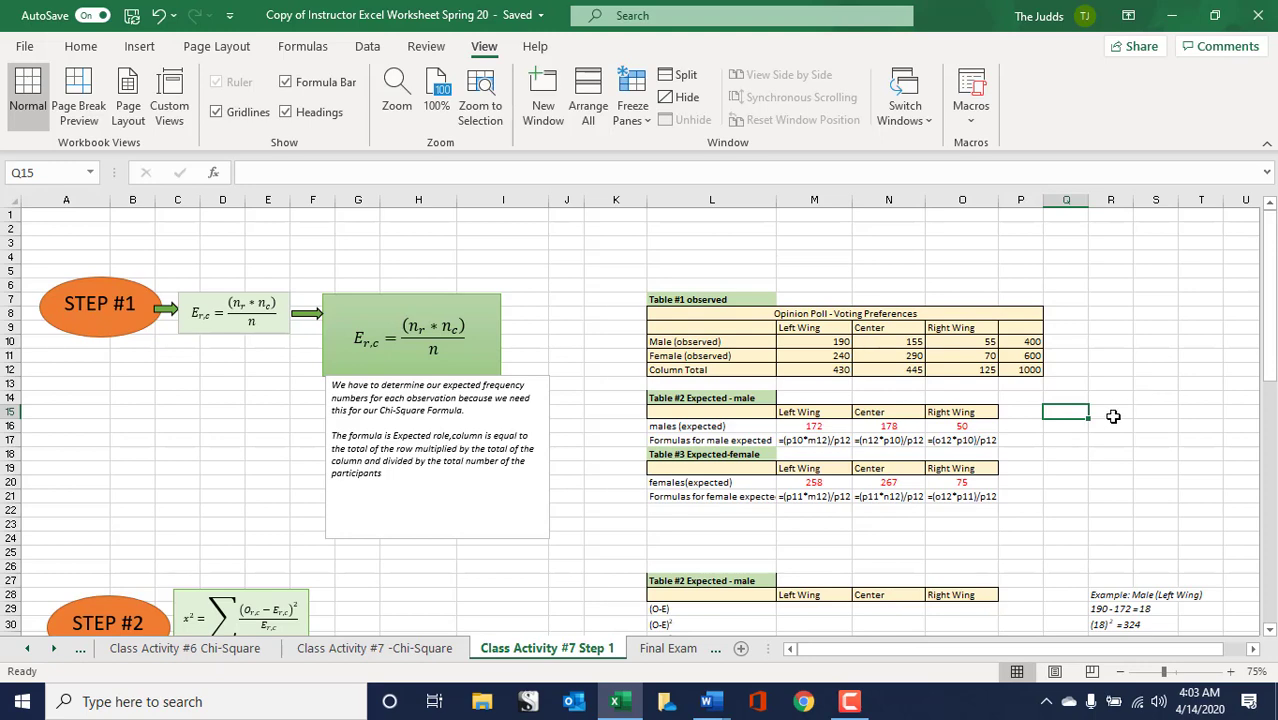
pyautogui.scroll(-1, 1165, 418)
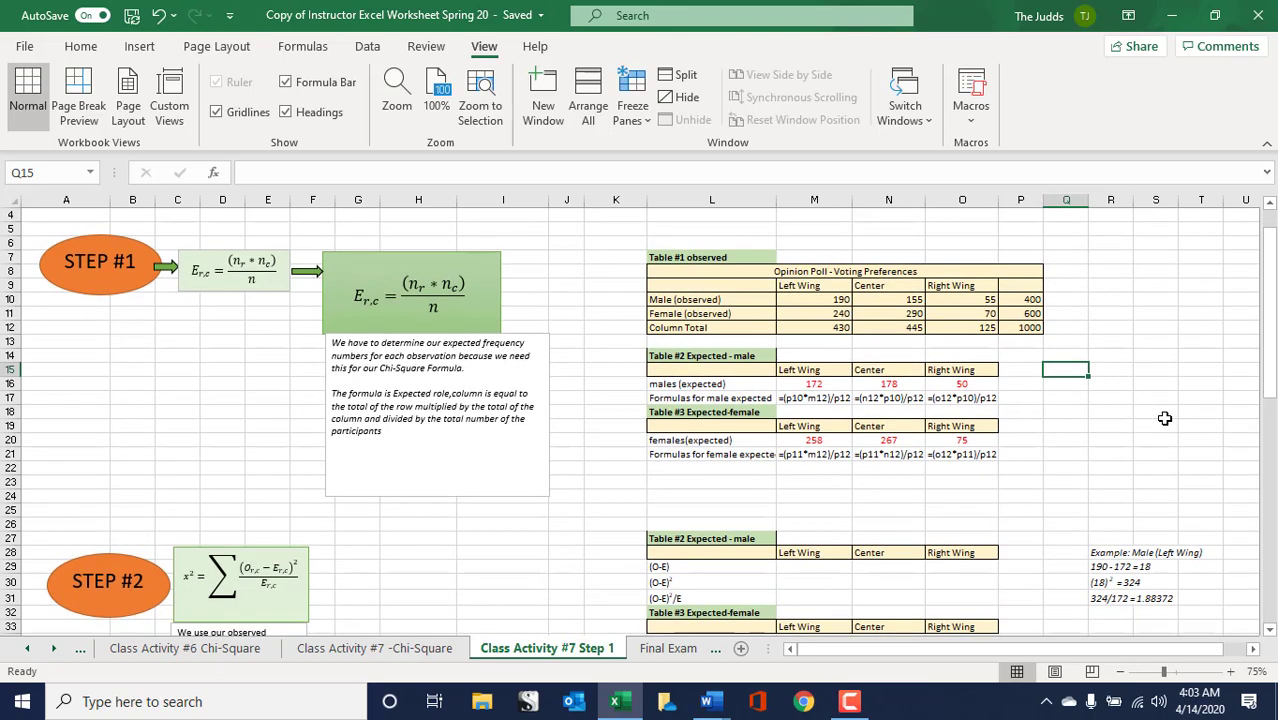
pyautogui.scroll(1, 1165, 418)
pyautogui.scroll(-1, 1165, 418)
pyautogui.scroll(-1, 354, 600)
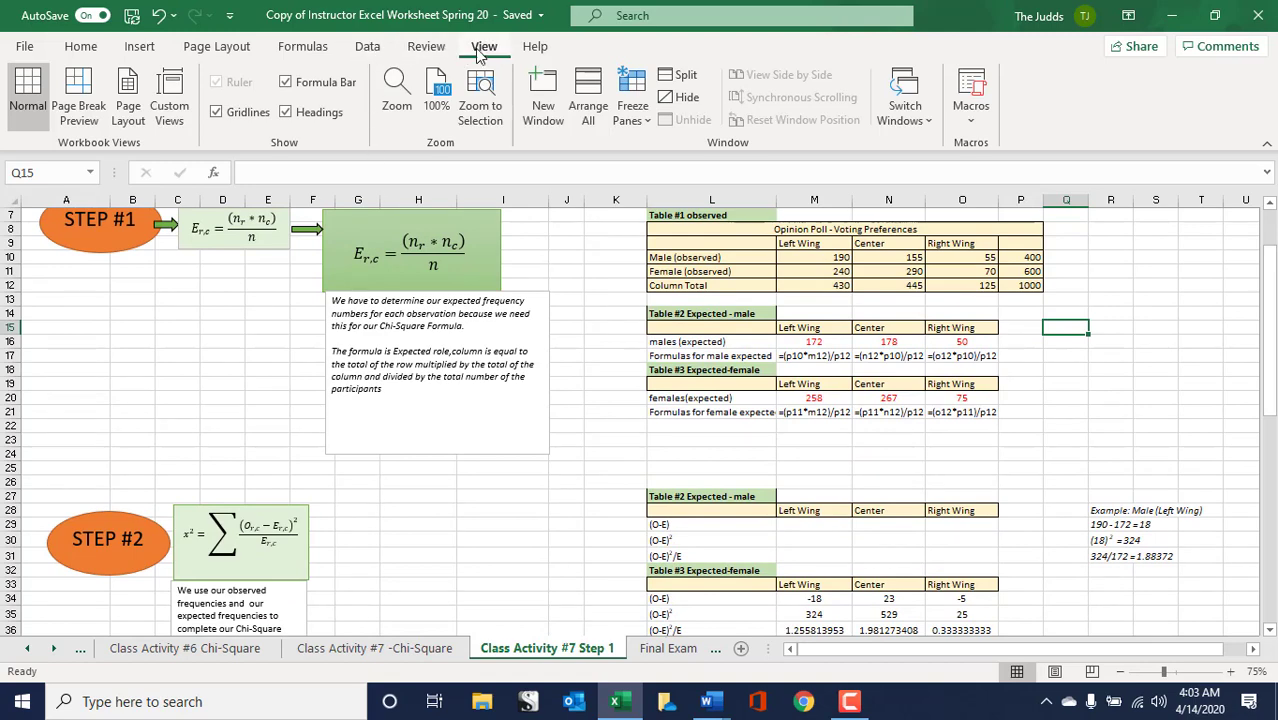
pyautogui.click(396, 100)
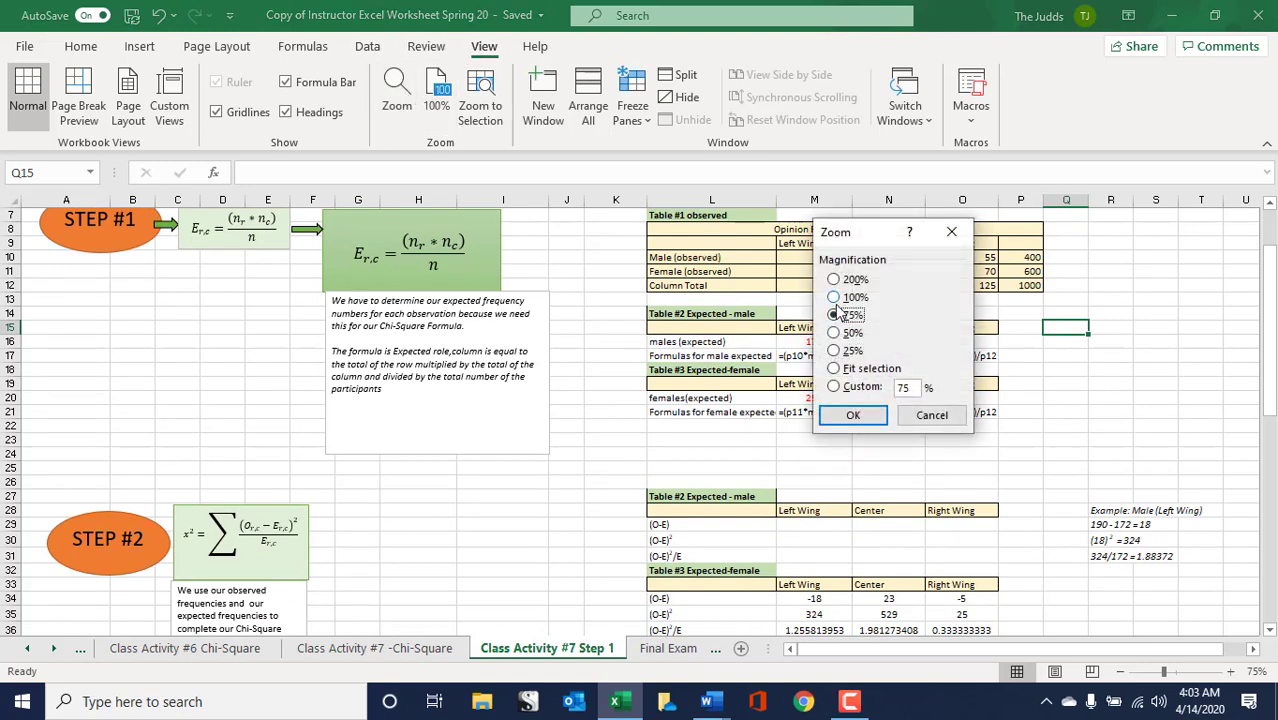
pyautogui.click(836, 298)
pyautogui.click(853, 415)
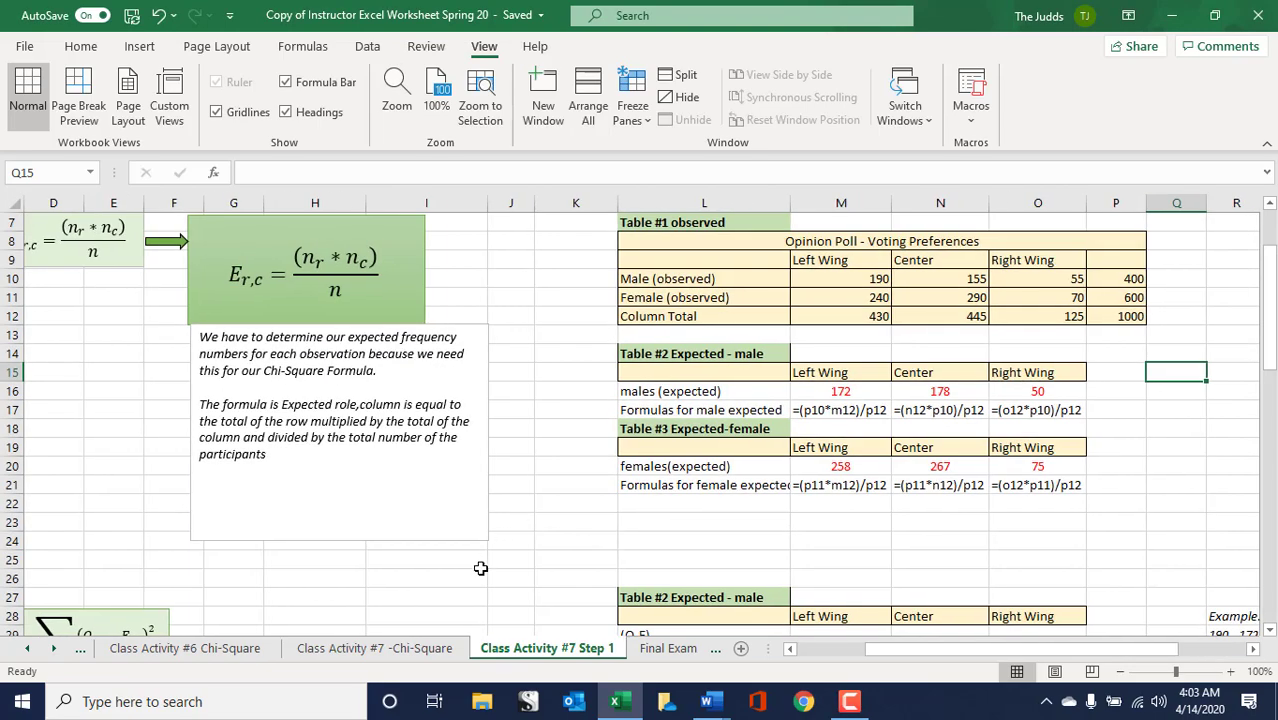
# - Examine the Step #2 chi-square test statistic formula and its explanation
pyautogui.moveTo(500, 558); pyautogui.dragTo(560, 482)
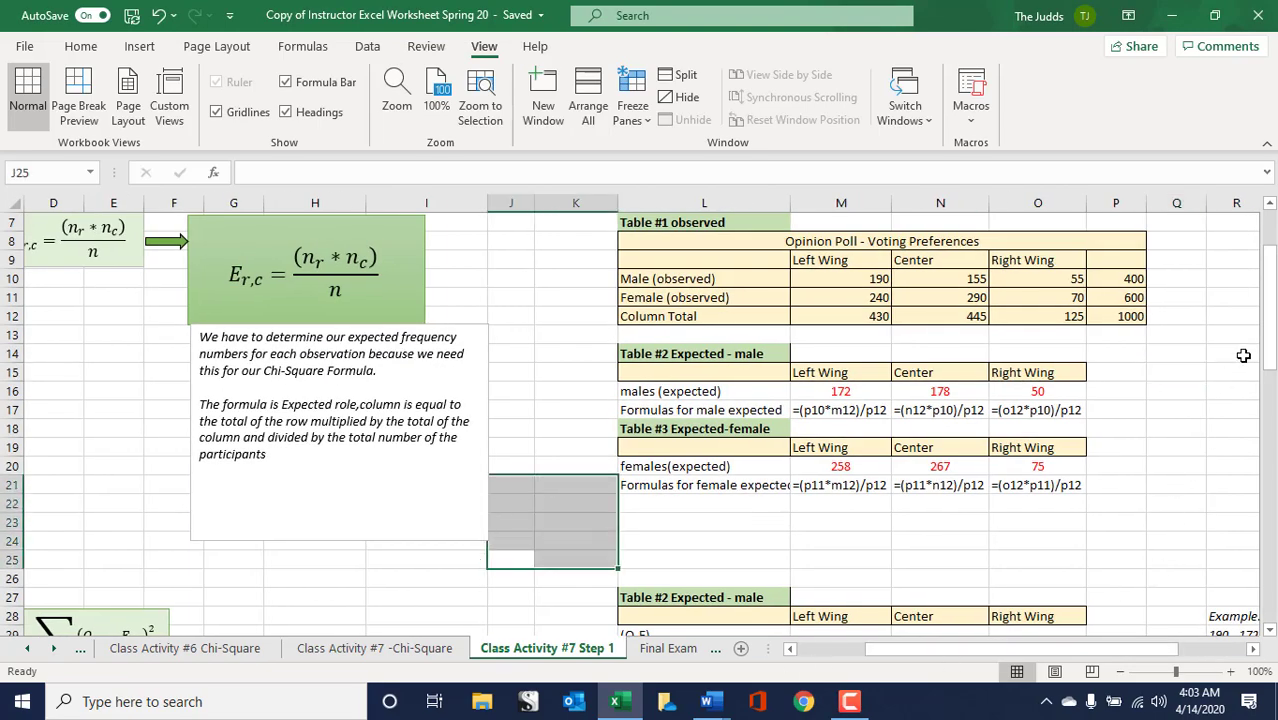
pyautogui.moveTo(1268, 355); pyautogui.dragTo(1268, 400)
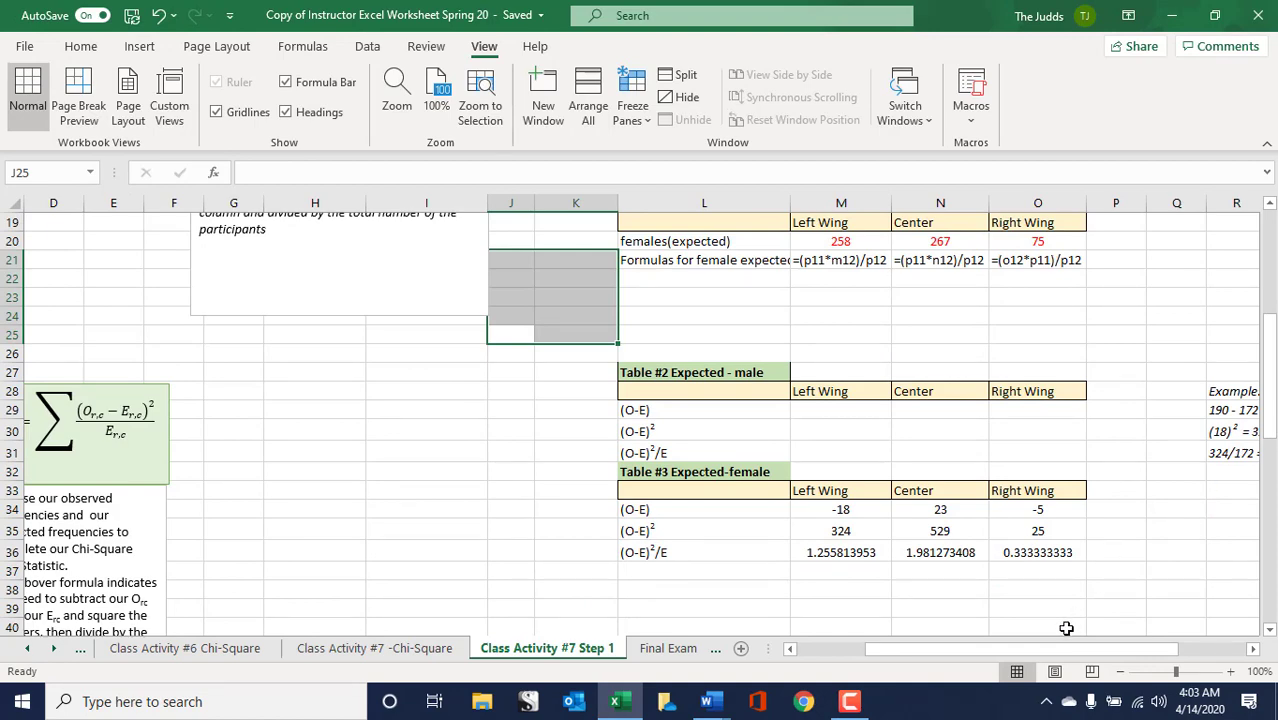
pyautogui.moveTo(1050, 648); pyautogui.dragTo(984, 648)
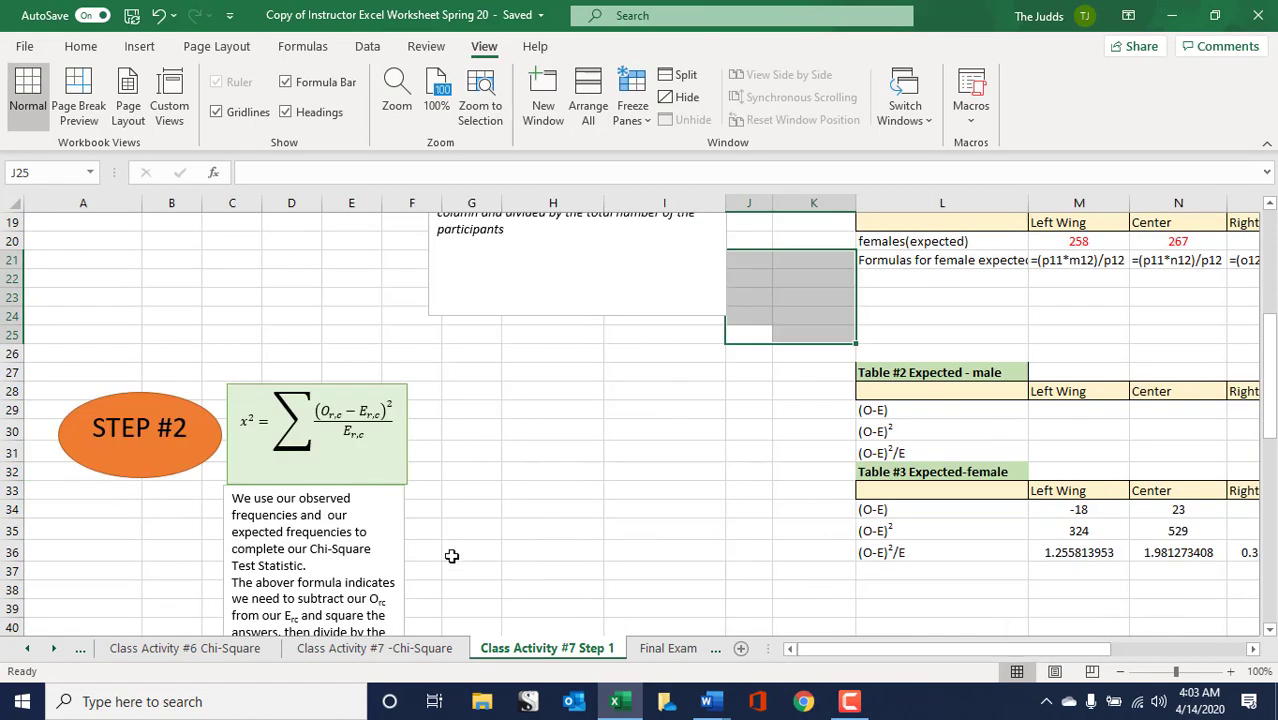
pyautogui.click(399, 471)
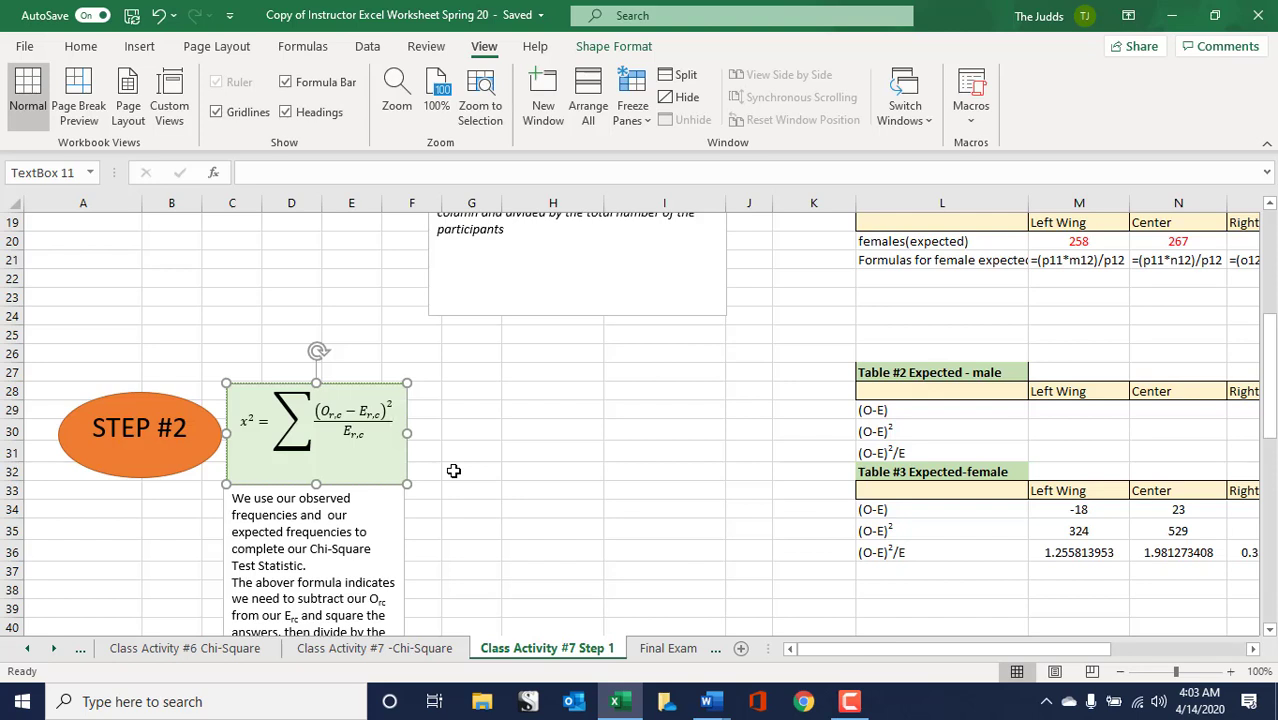
pyautogui.click(453, 471)
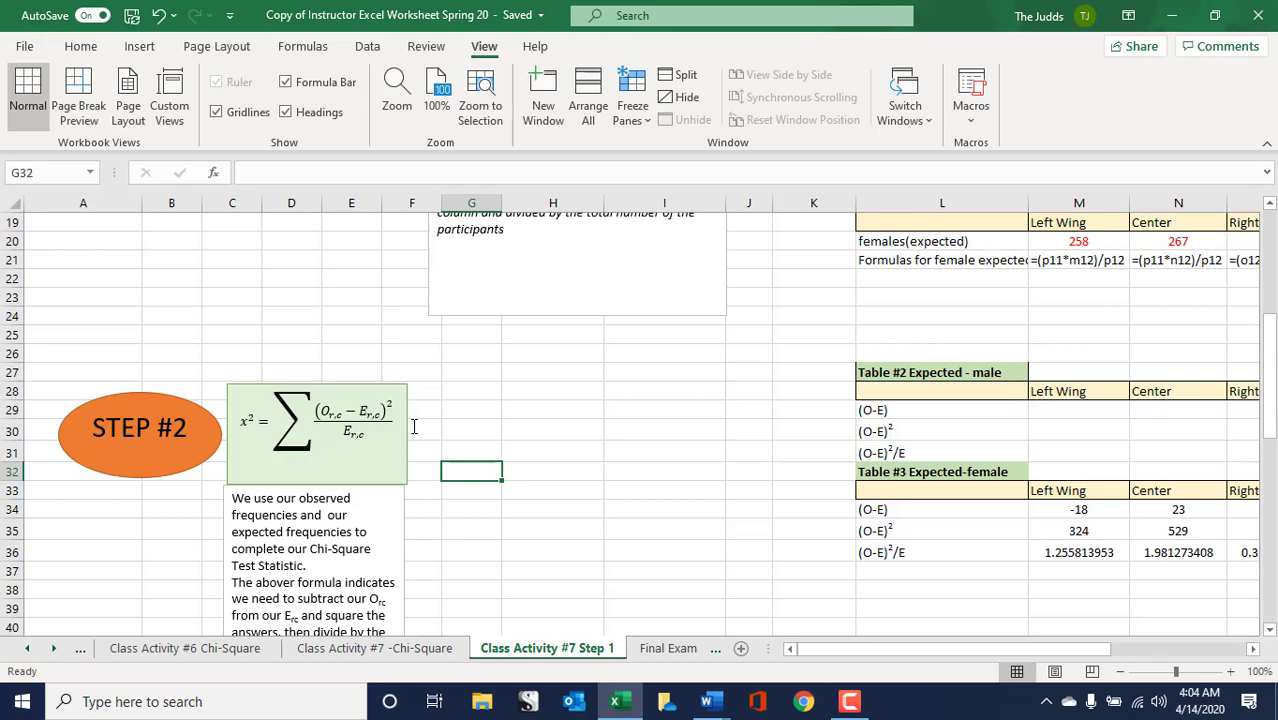
# - Check the expected male Left Wing formula in Table #2 against the Left Wing column total, male row total and grand total in Table #1
pyautogui.scroll(4, 767, 517)
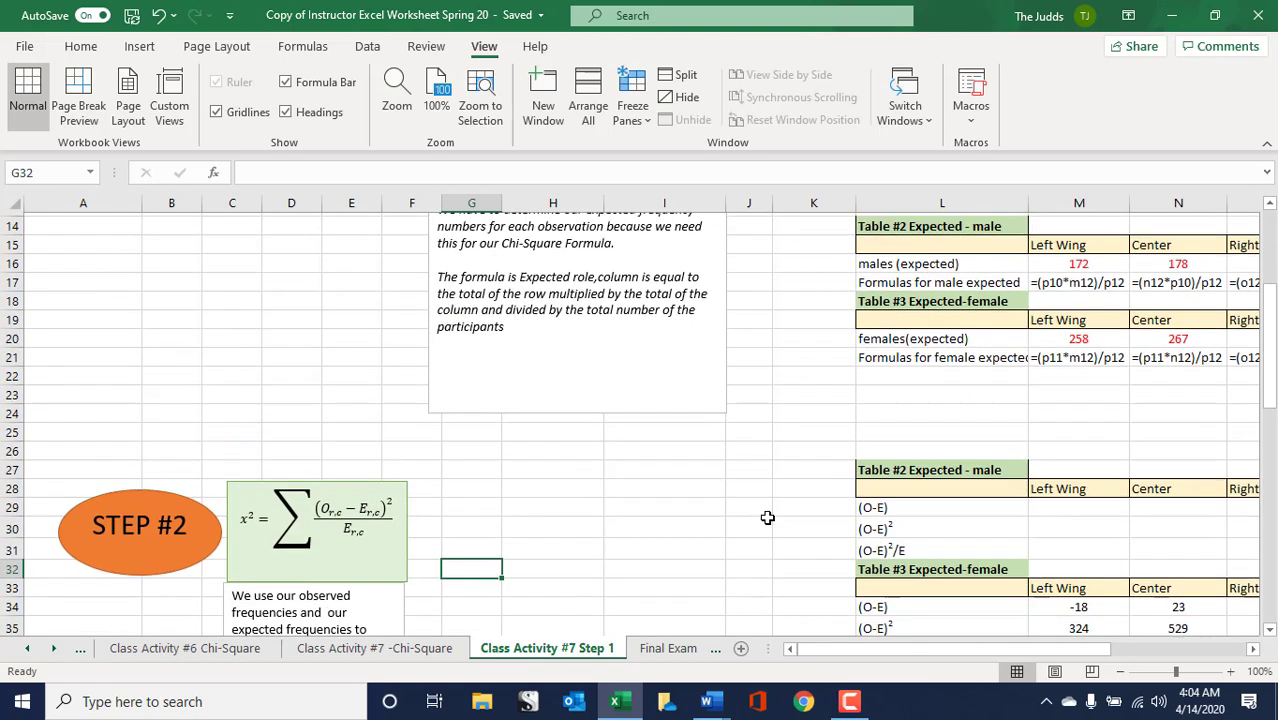
pyautogui.scroll(1, 767, 517)
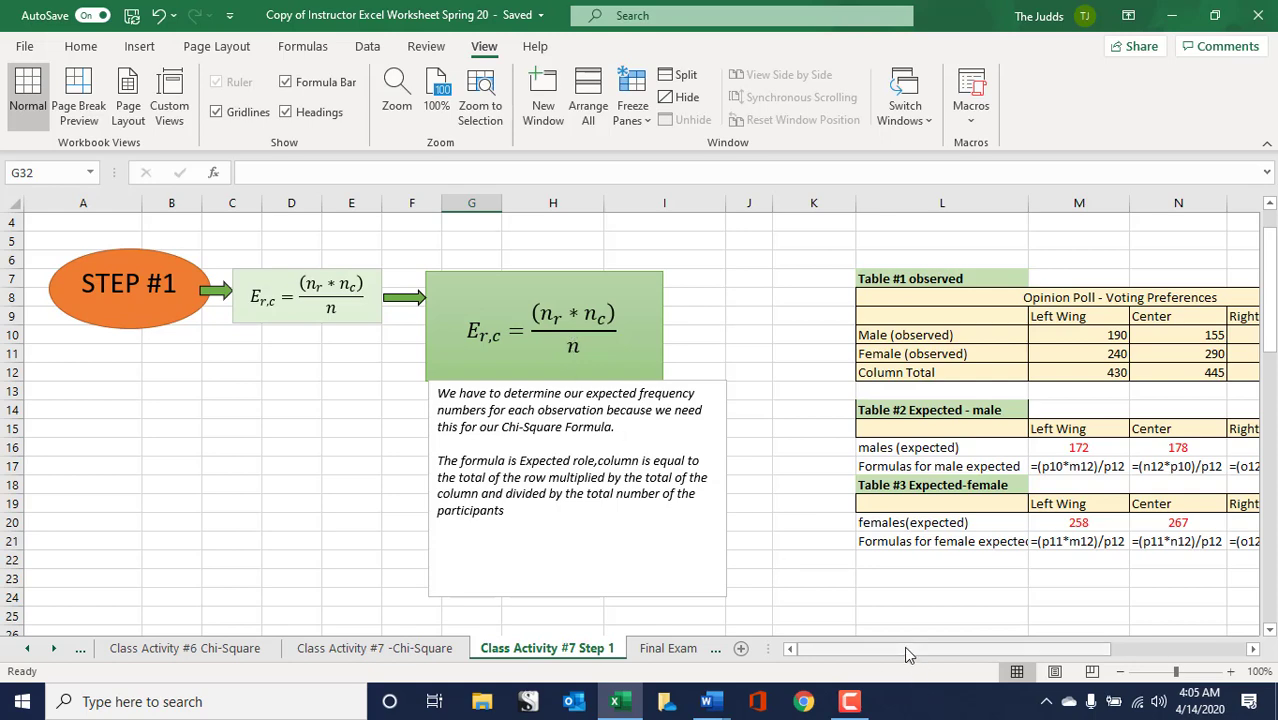
pyautogui.moveTo(904, 648); pyautogui.dragTo(985, 657)
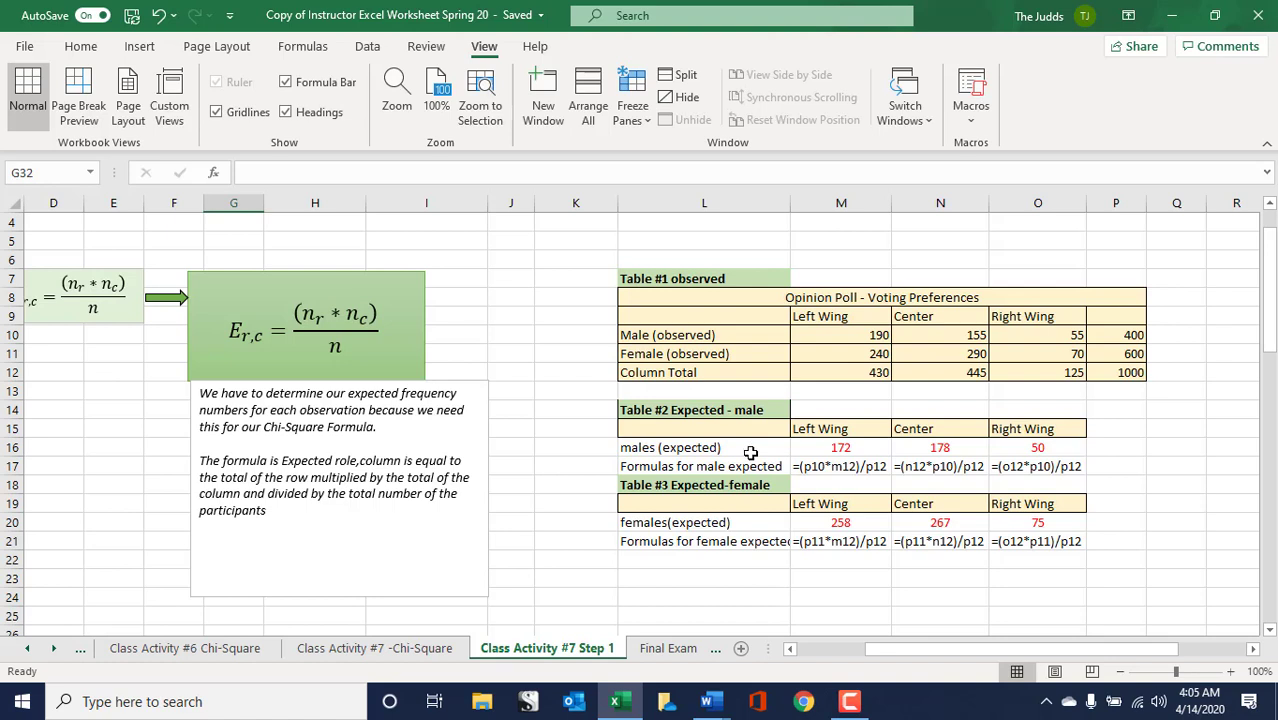
pyautogui.click(825, 450)
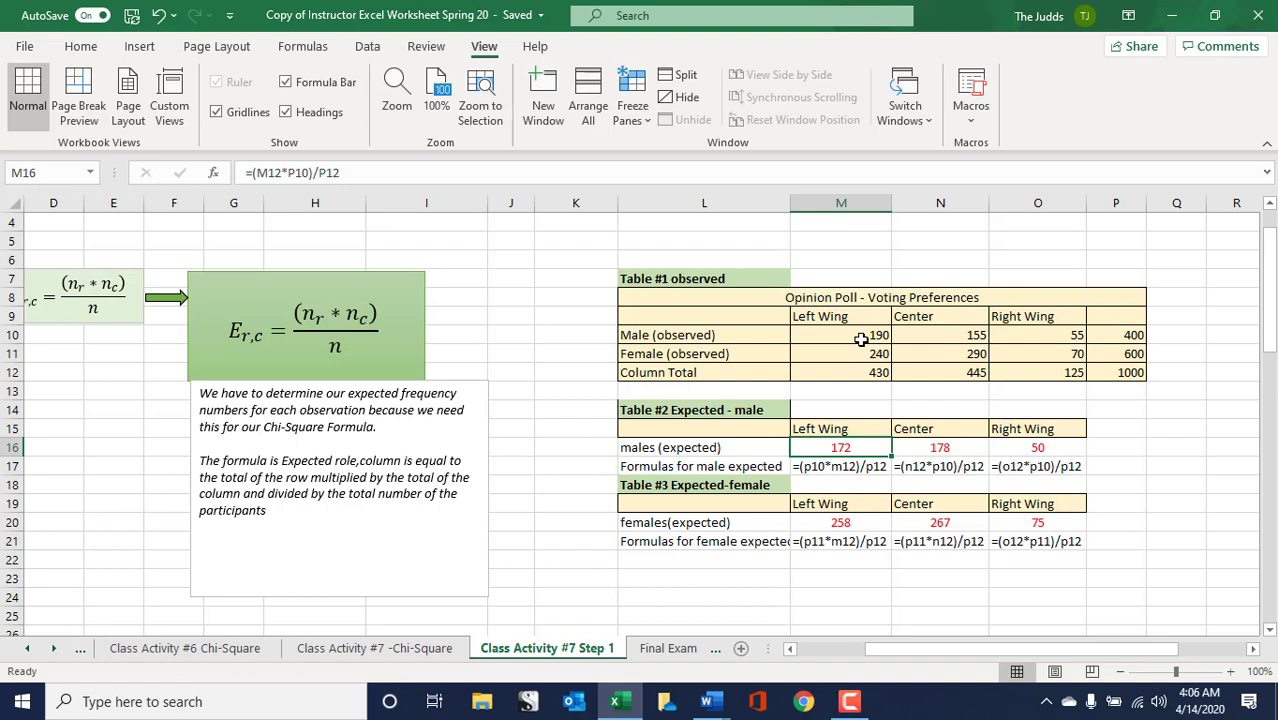
pyautogui.click(853, 371)
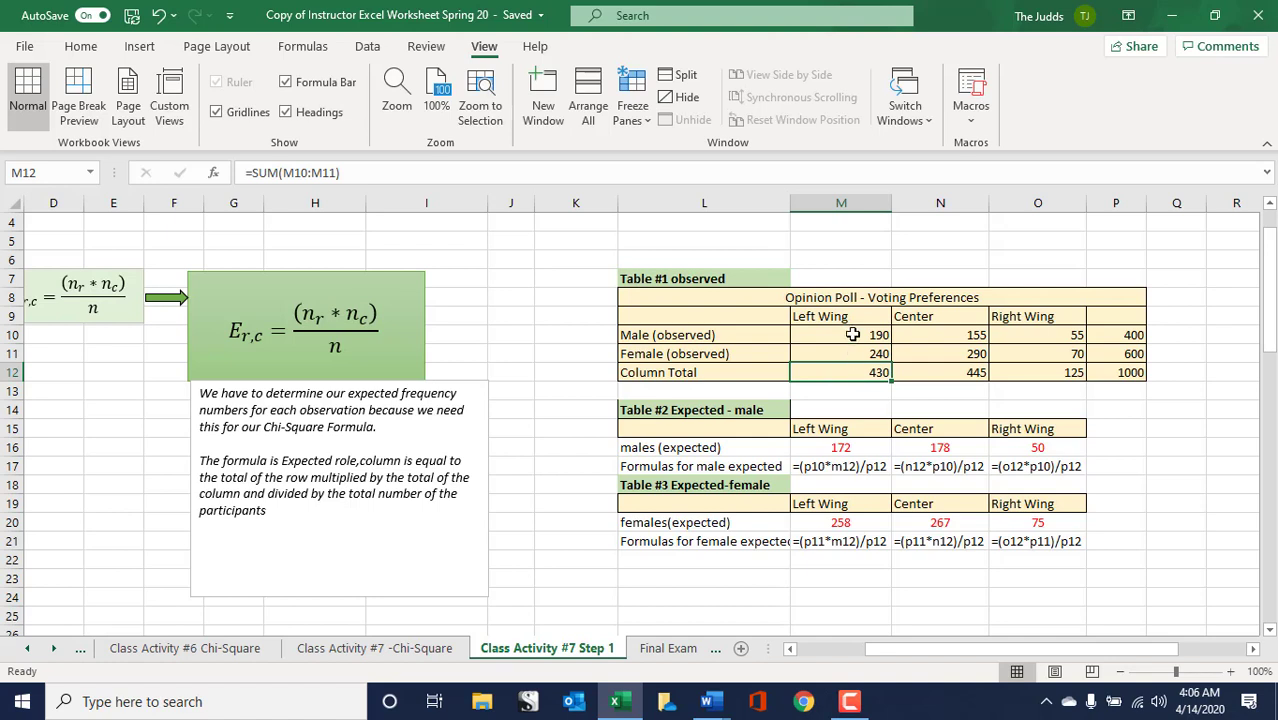
pyautogui.click(1136, 337)
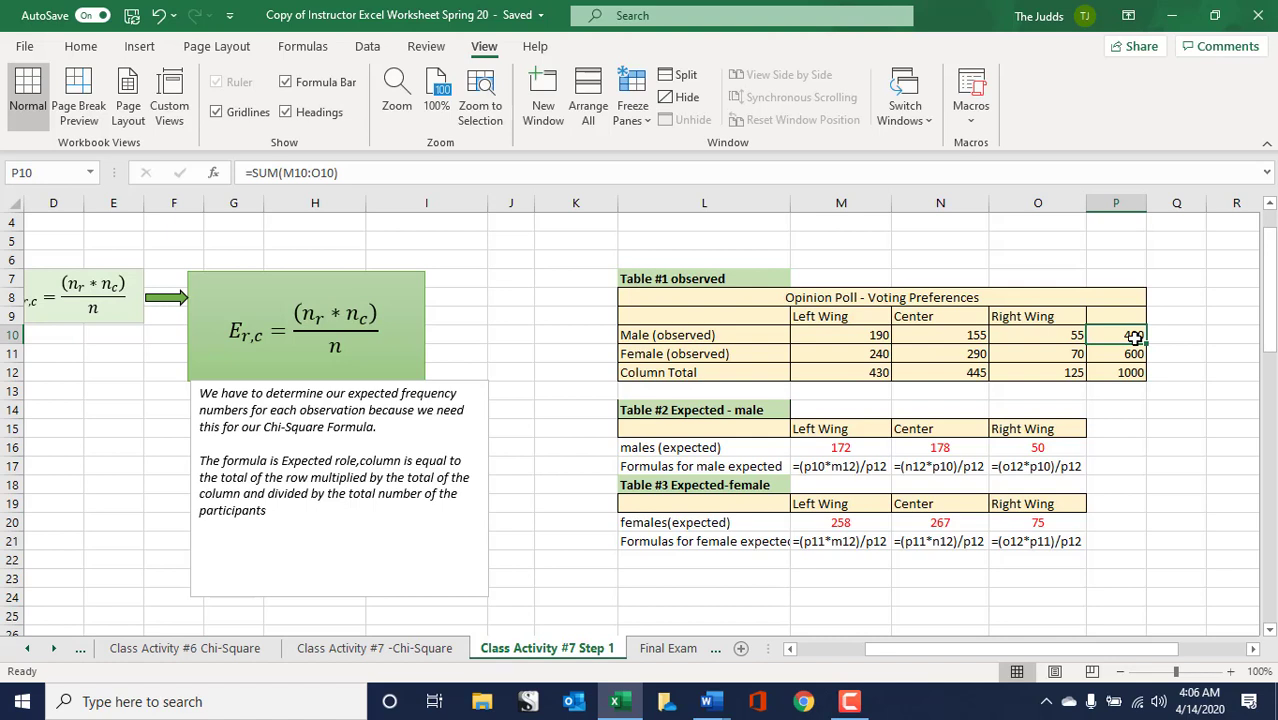
pyautogui.click(1113, 374)
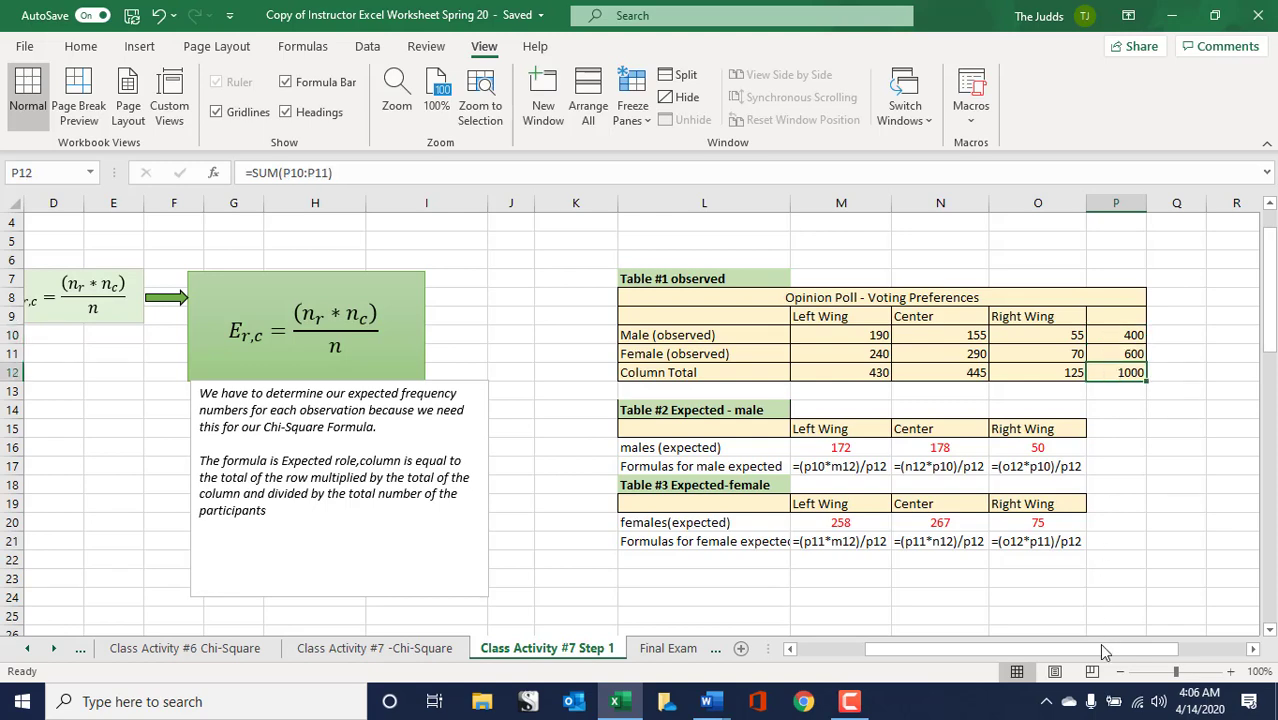
# - Inspect the expected male Left Wing formula in Table #2
pyautogui.moveTo(1102, 652); pyautogui.dragTo(1119, 614)
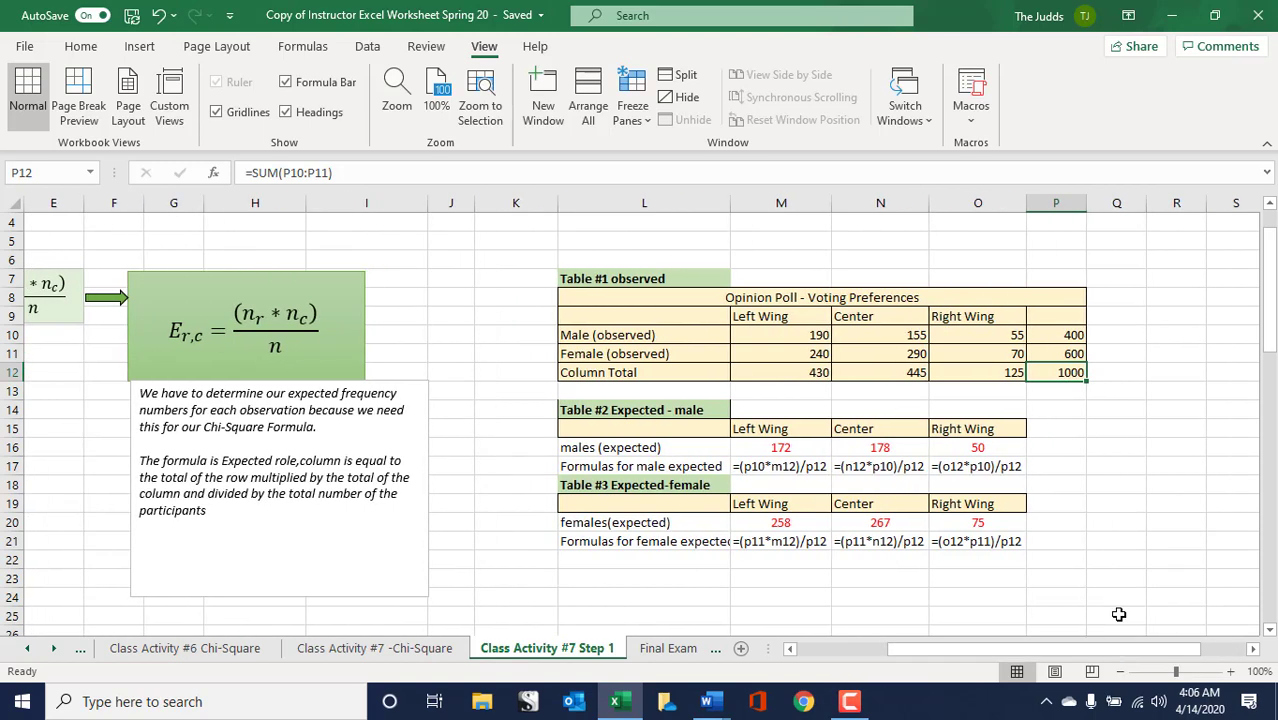
pyautogui.scroll(-2, 1119, 614)
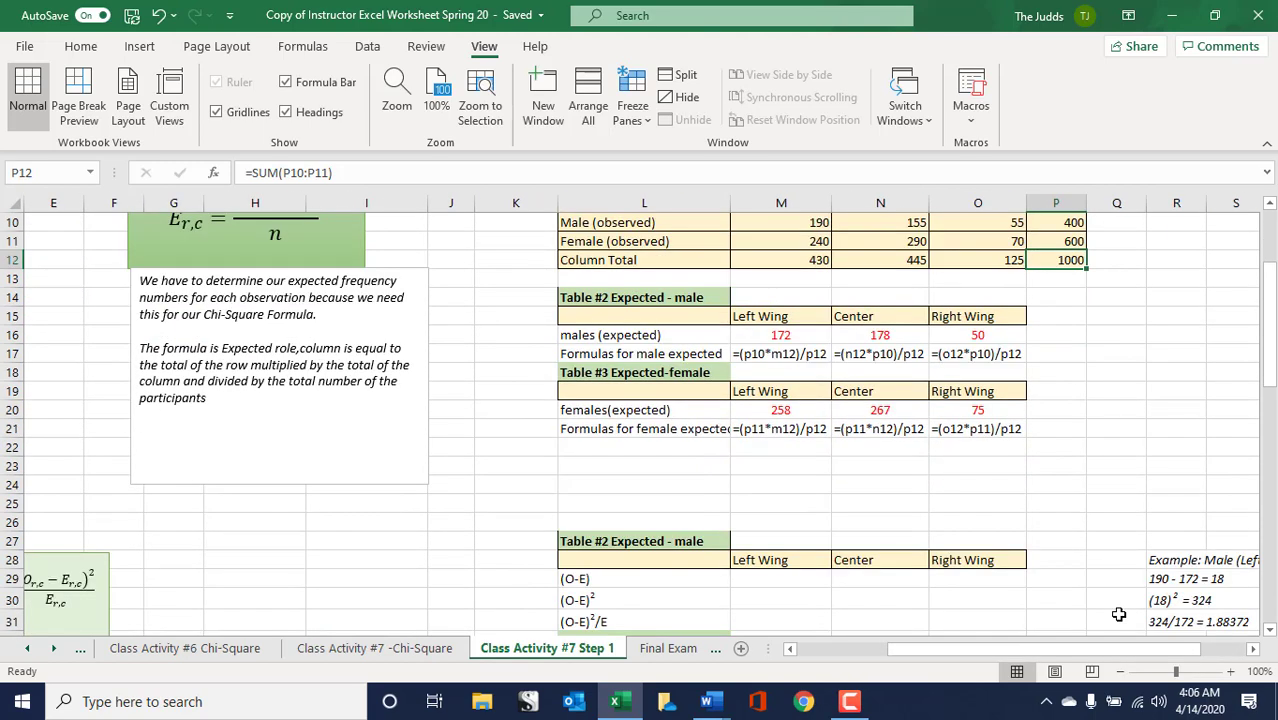
pyautogui.scroll(2, 1119, 614)
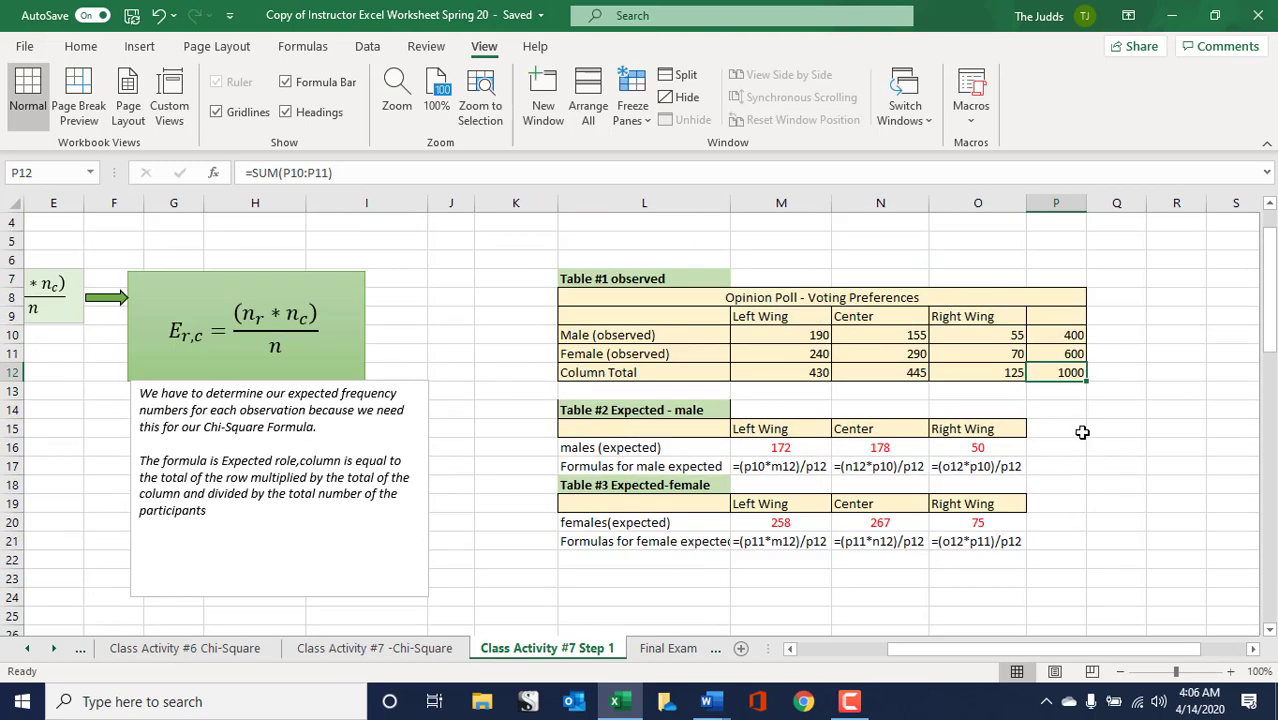
pyautogui.click(818, 452)
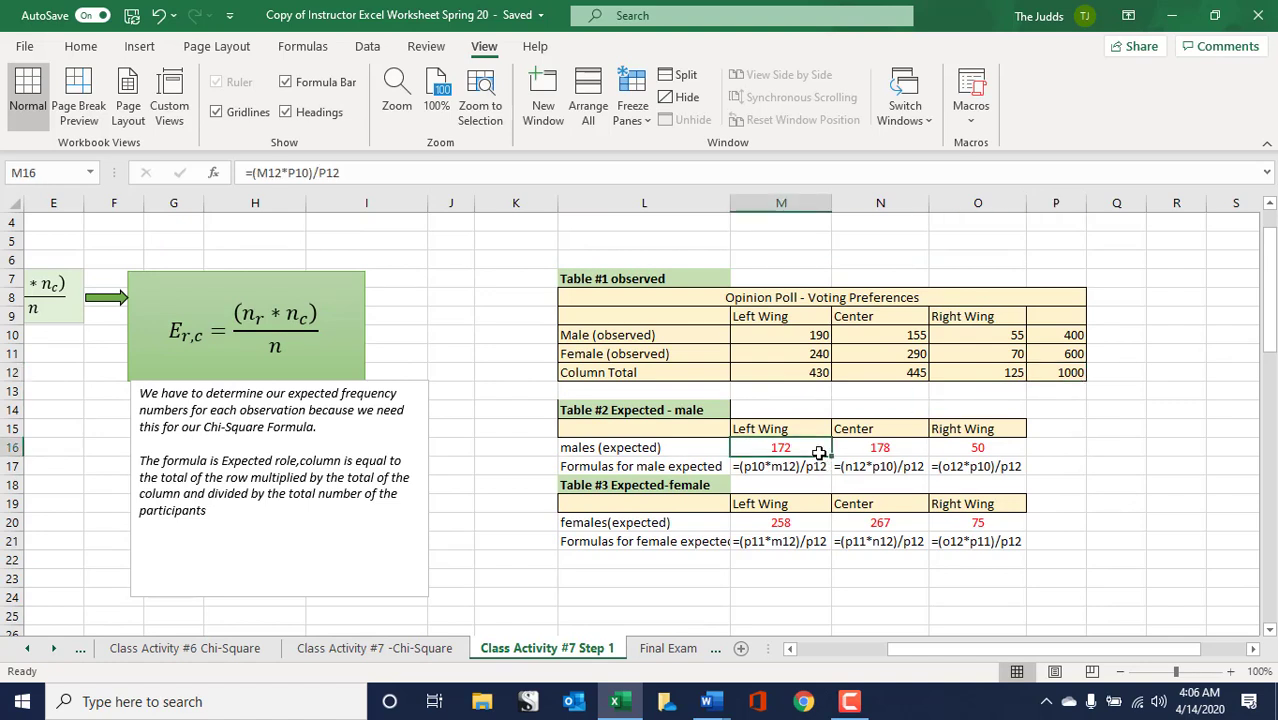
pyautogui.click(1081, 431)
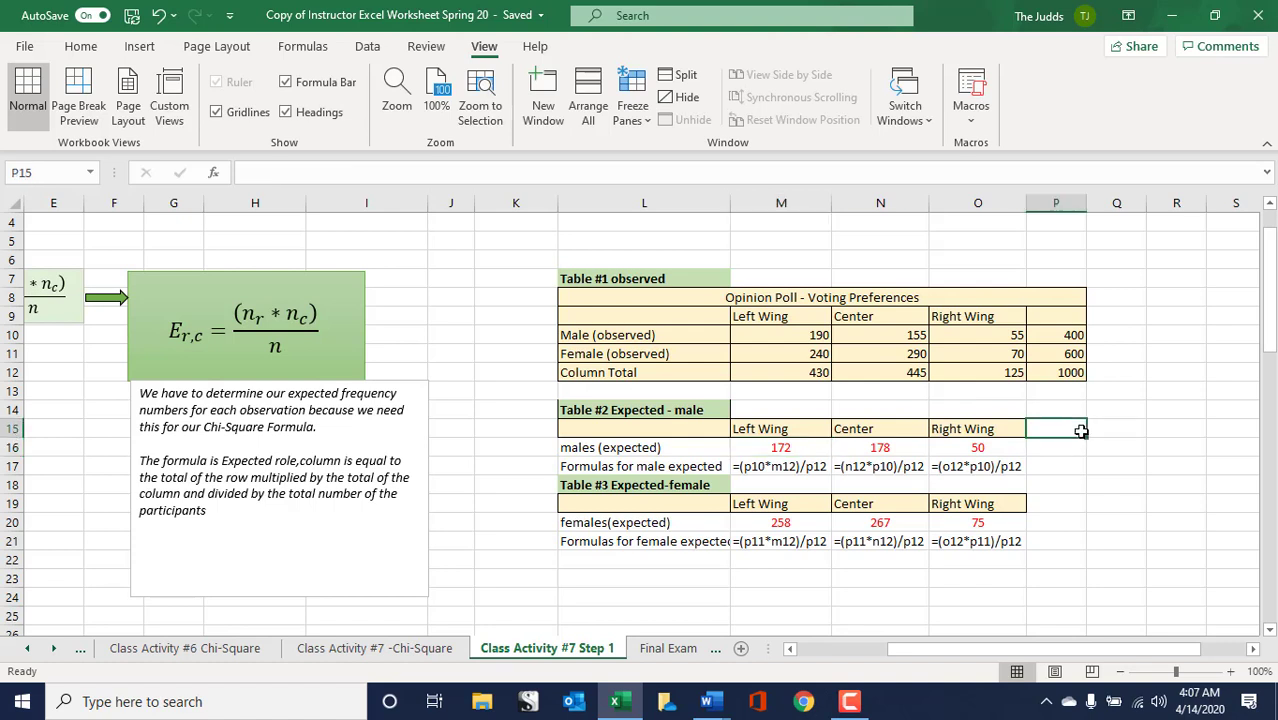
pyautogui.click(1105, 429)
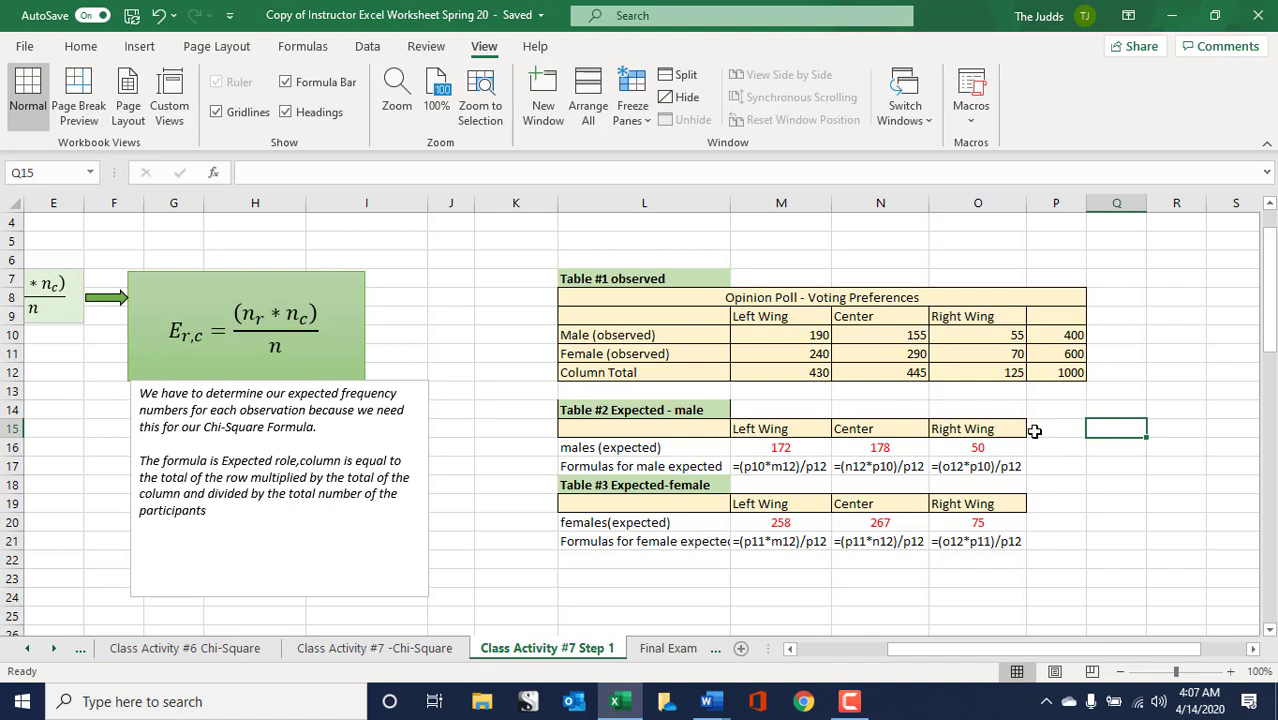
pyautogui.write('+')
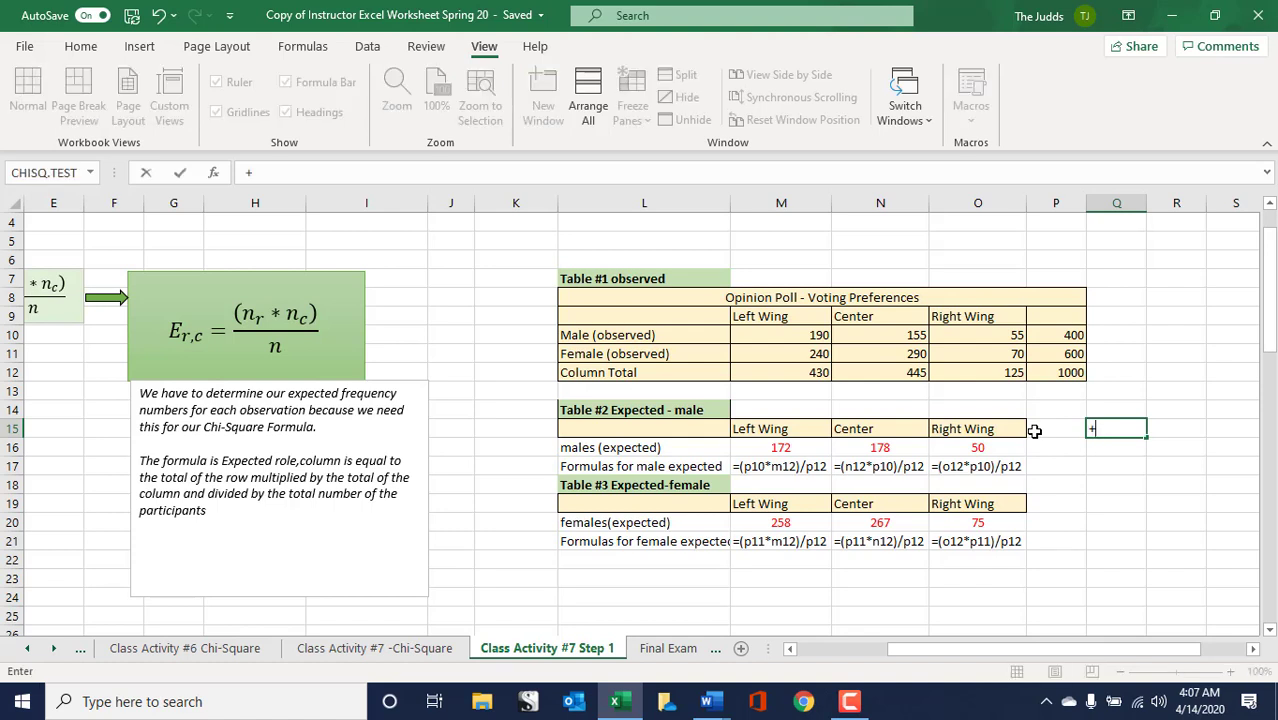
pyautogui.write('430')
pyautogui.press('BackSpace')
pyautogui.press('BackSpace')
pyautogui.press('BackSpace')
pyautogui.press('BackSpace')
pyautogui.write('430')
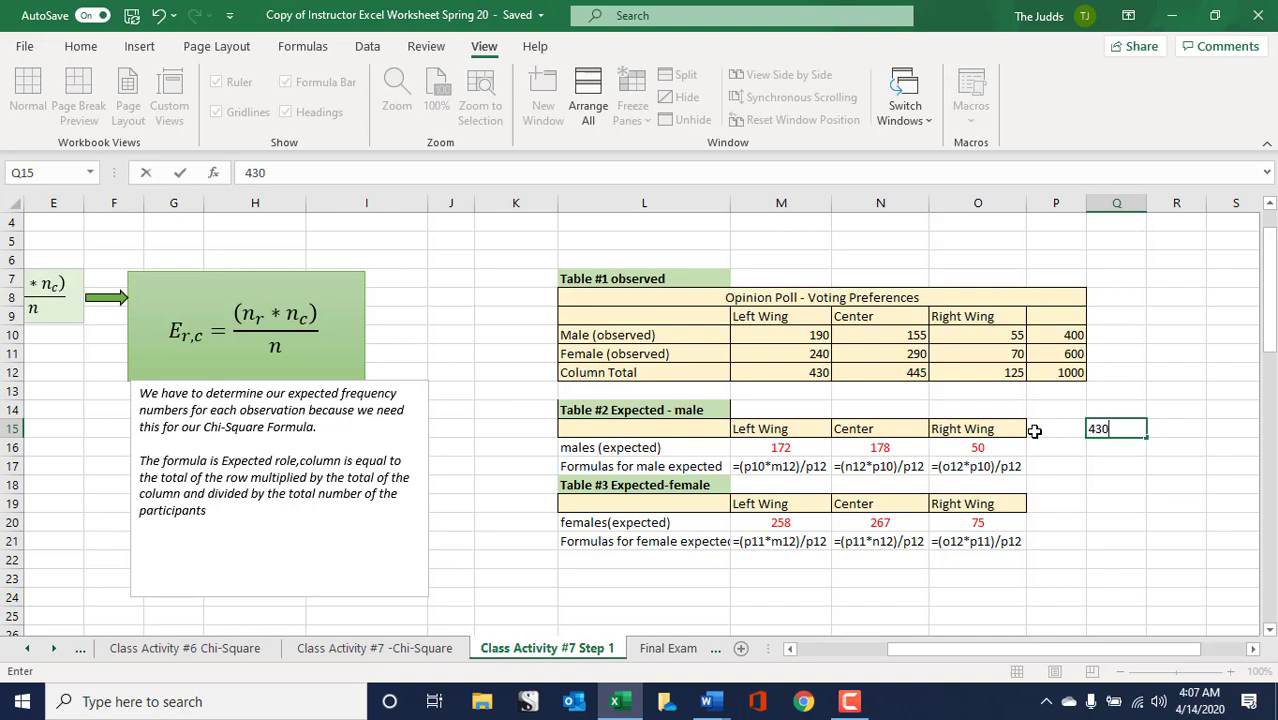
pyautogui.press('BackSpace')
pyautogui.press('BackSpace')
pyautogui.press('BackSpace')
# - Calculate the expected male Left Wing frequency in cell Q15 with =(430*400)/1000
pyautogui.write('(430*400)')
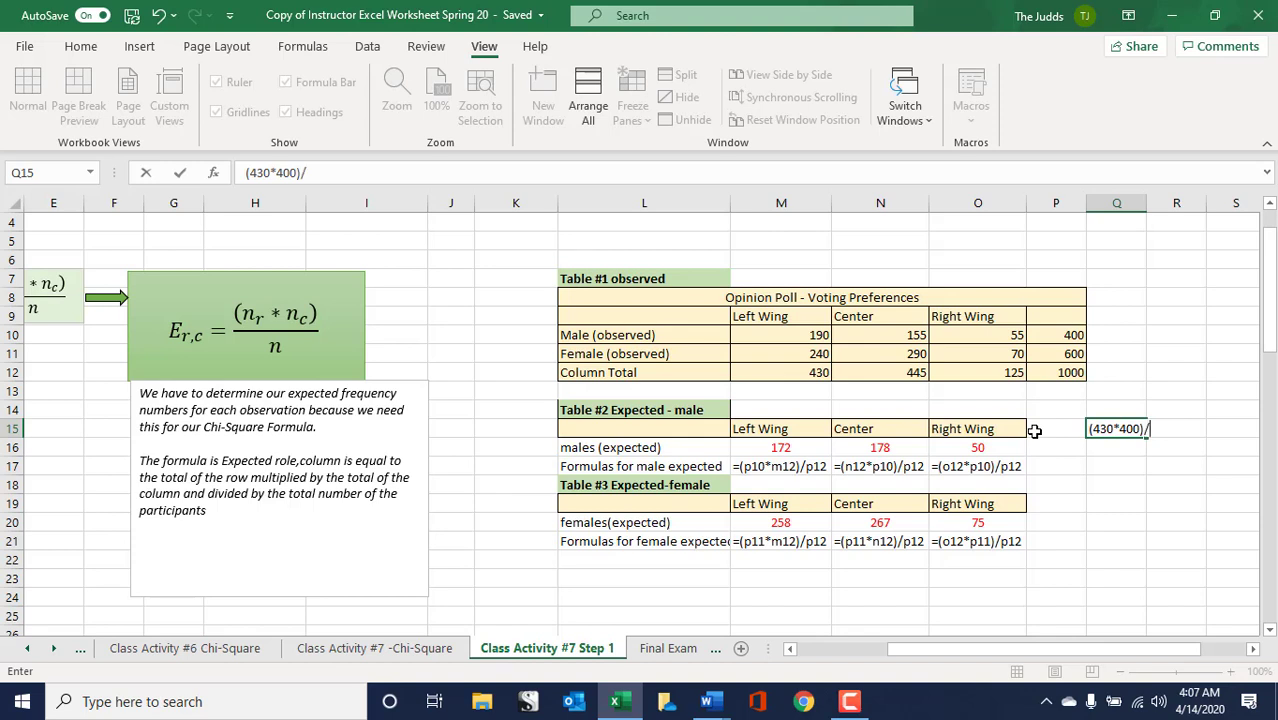
pyautogui.write('/1000')
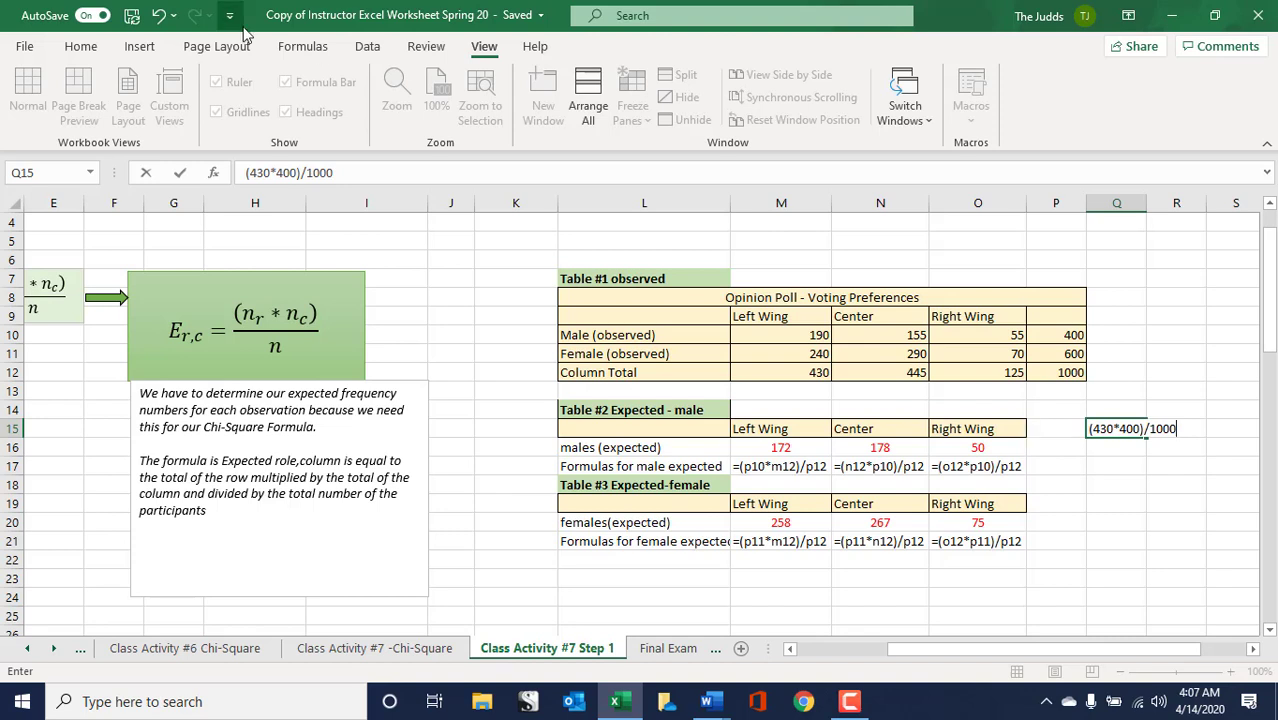
pyautogui.click(249, 173)
pyautogui.write('=')
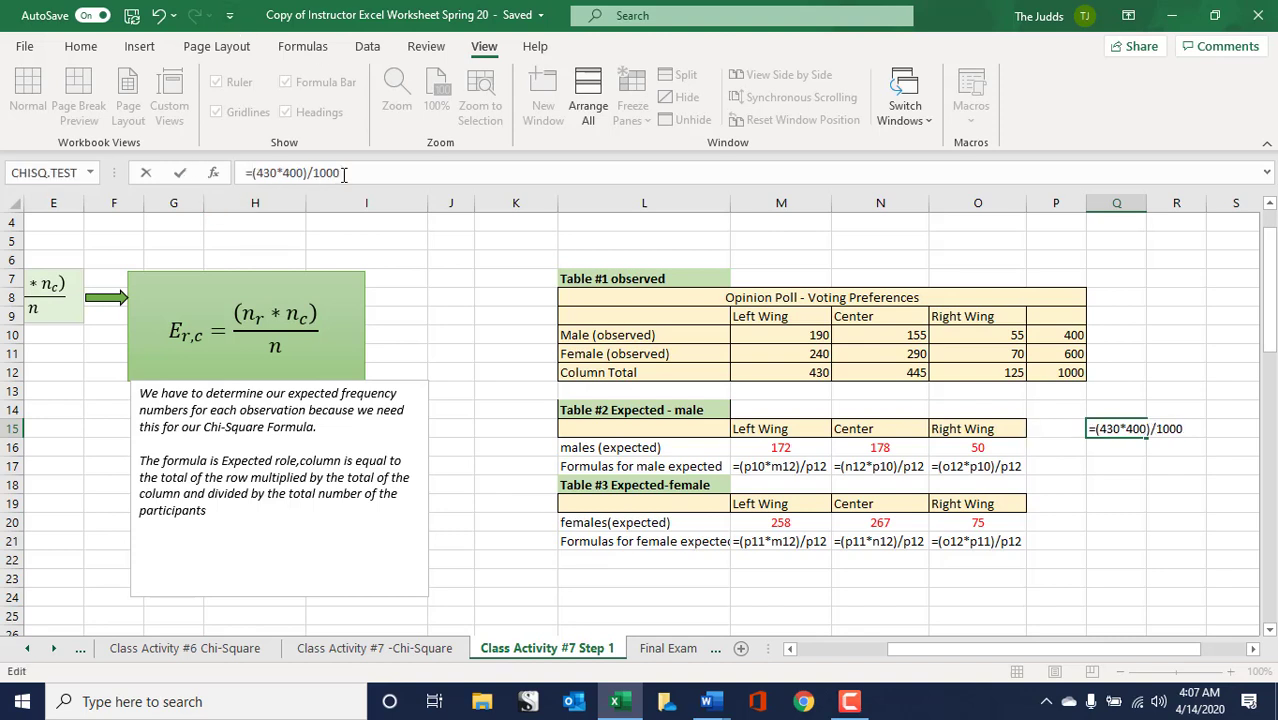
pyautogui.press('Return')
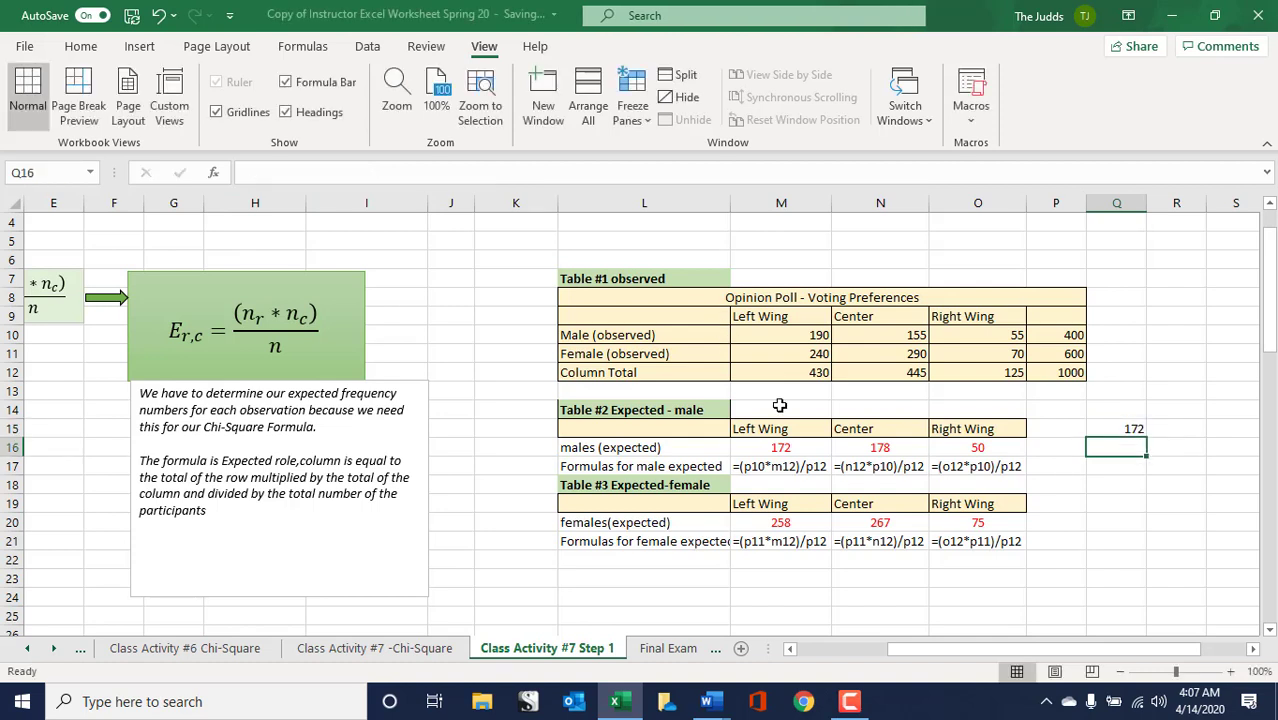
# - Compare the trial calculation in Q15 with the expected male Left Wing cell, tracing its column total, male row total and grand total
pyautogui.click(1100, 428)
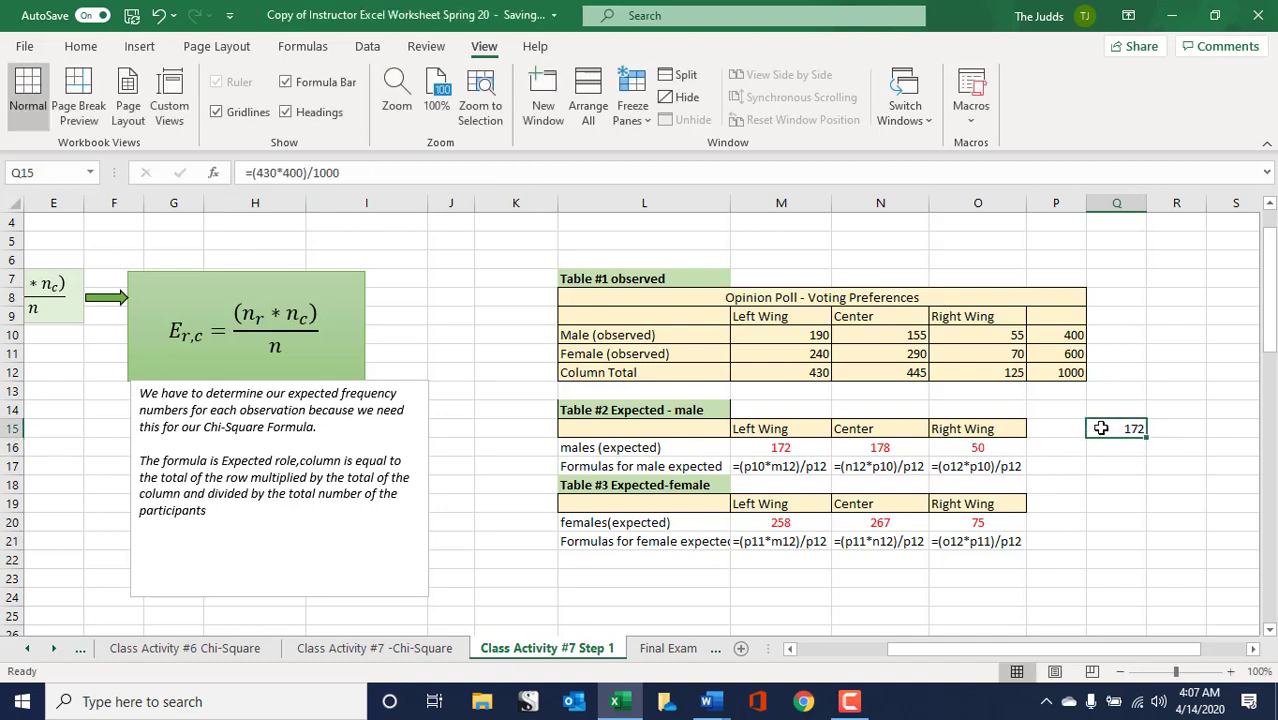
pyautogui.click(776, 448)
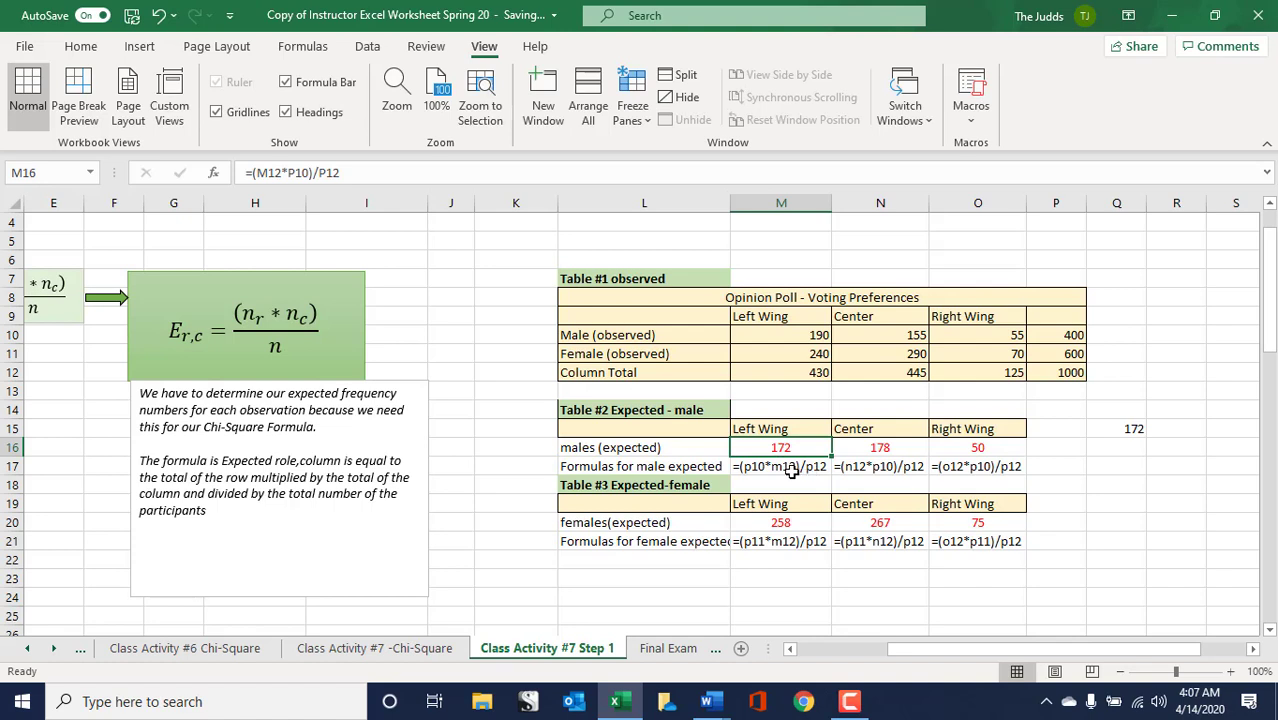
pyautogui.click(811, 372)
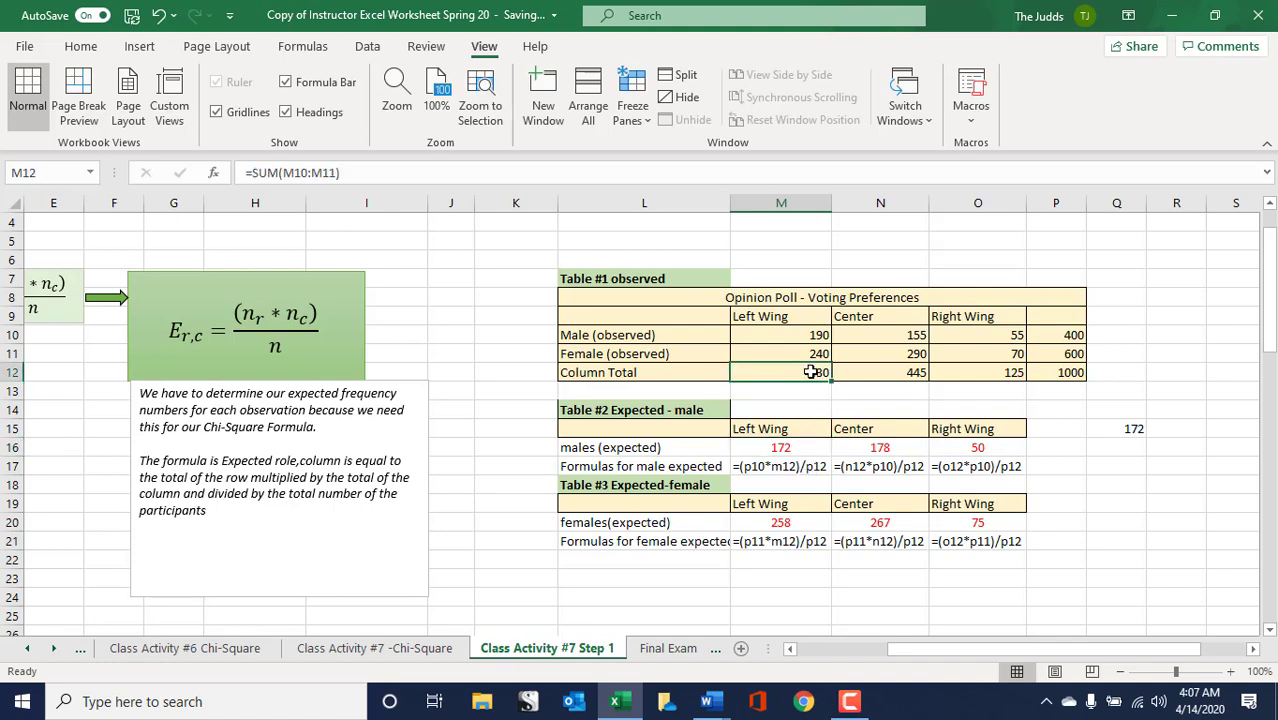
pyautogui.click(1047, 335)
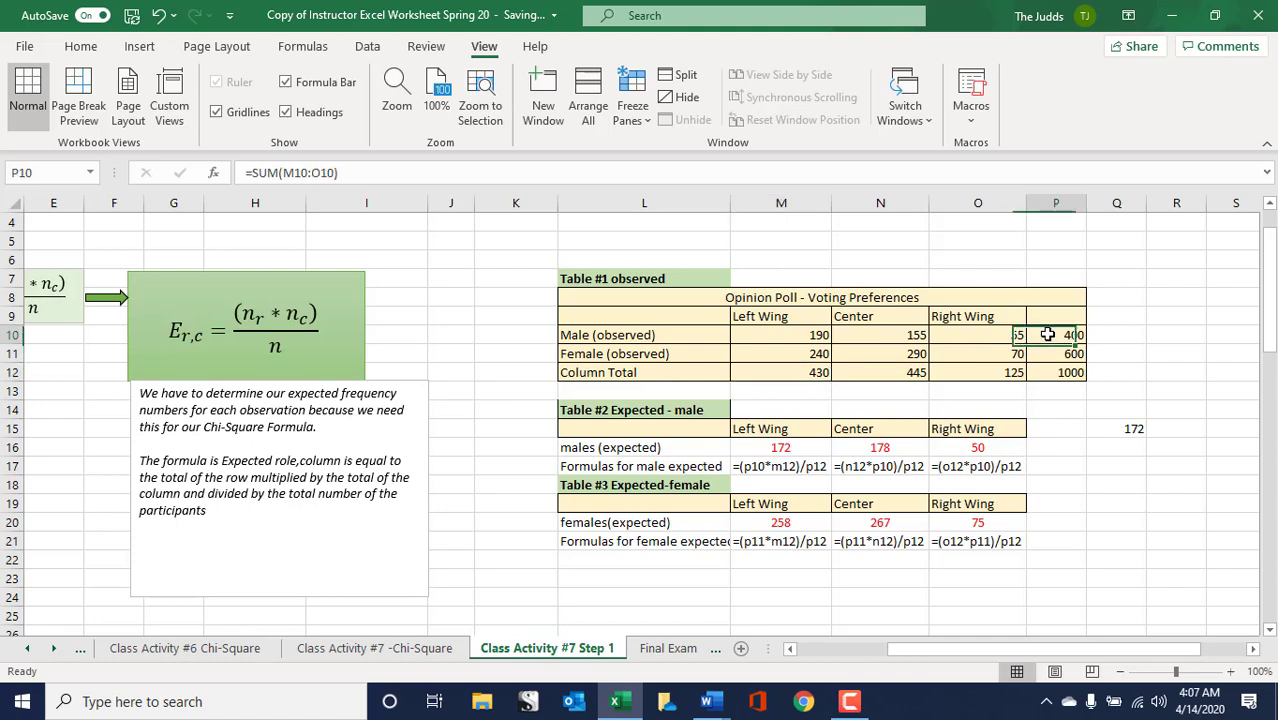
pyautogui.click(819, 374)
pyautogui.click(1058, 336)
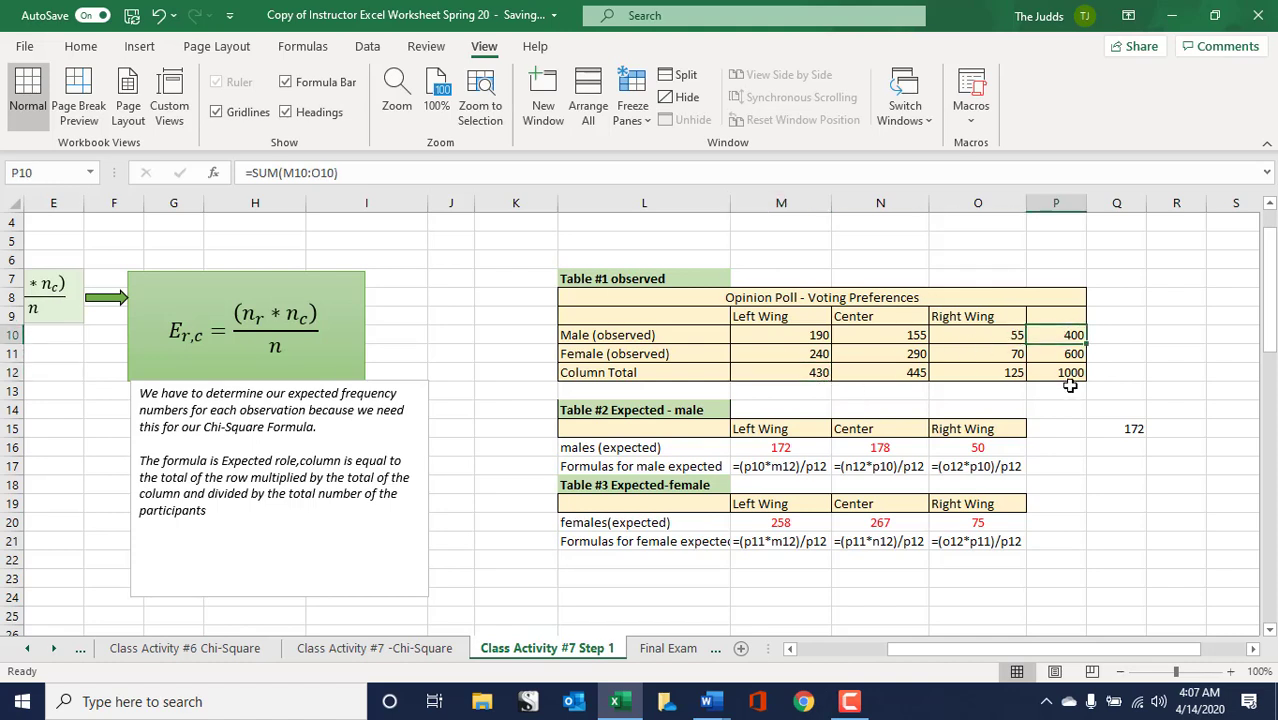
pyautogui.click(1070, 373)
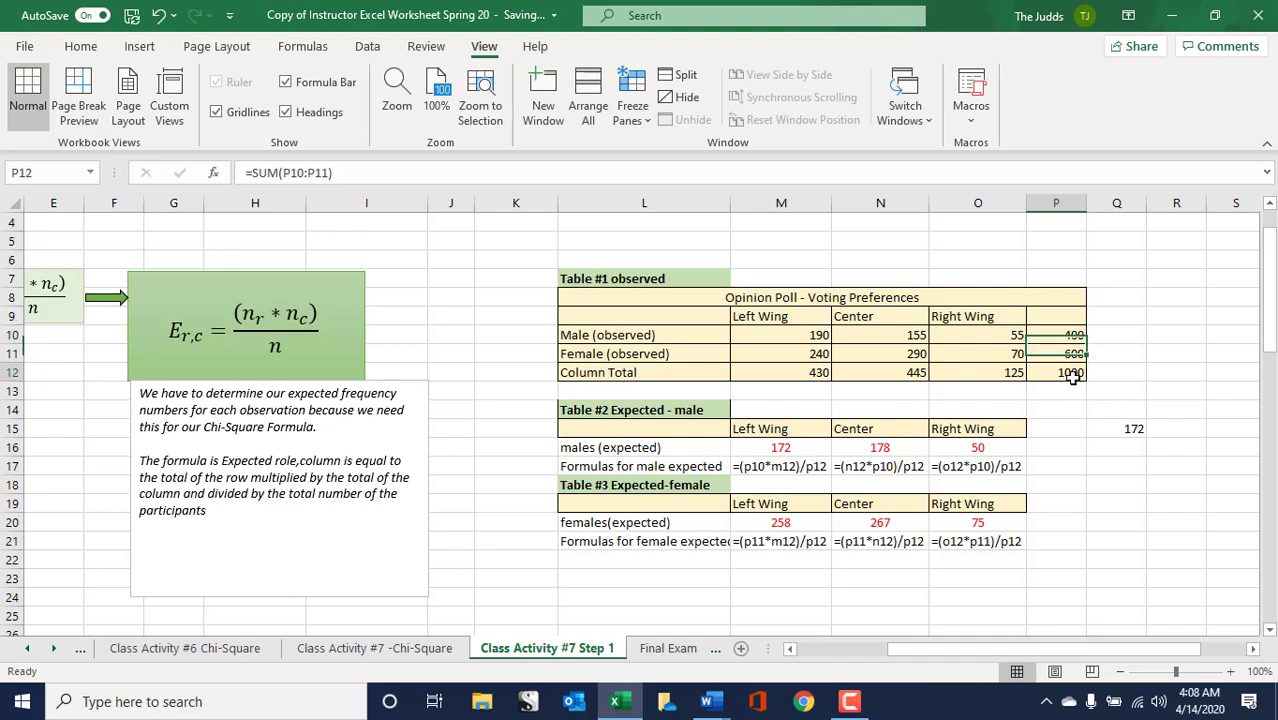
# - Clear cell Q15 and re-enter the calculation as =(430*400)/1000
pyautogui.click(1126, 431)
pyautogui.press('Delete')
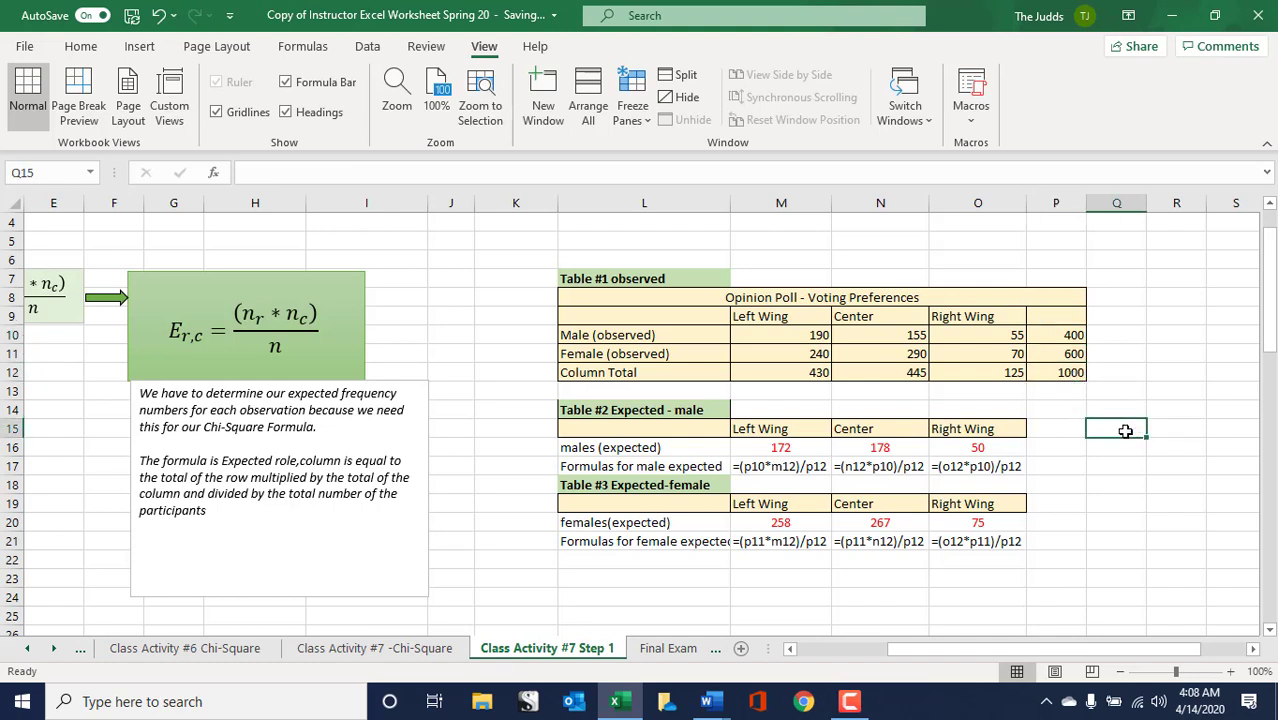
pyautogui.write('=')
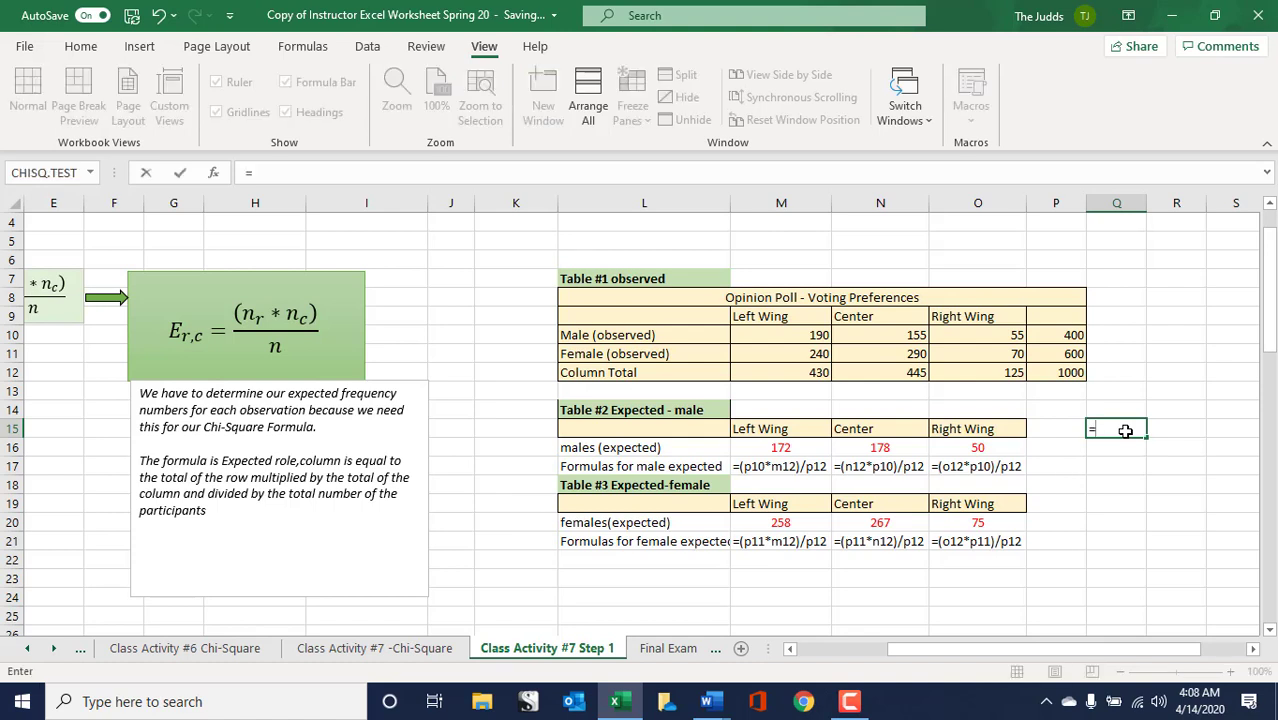
pyautogui.write('(430')
pyautogui.write('*400)')
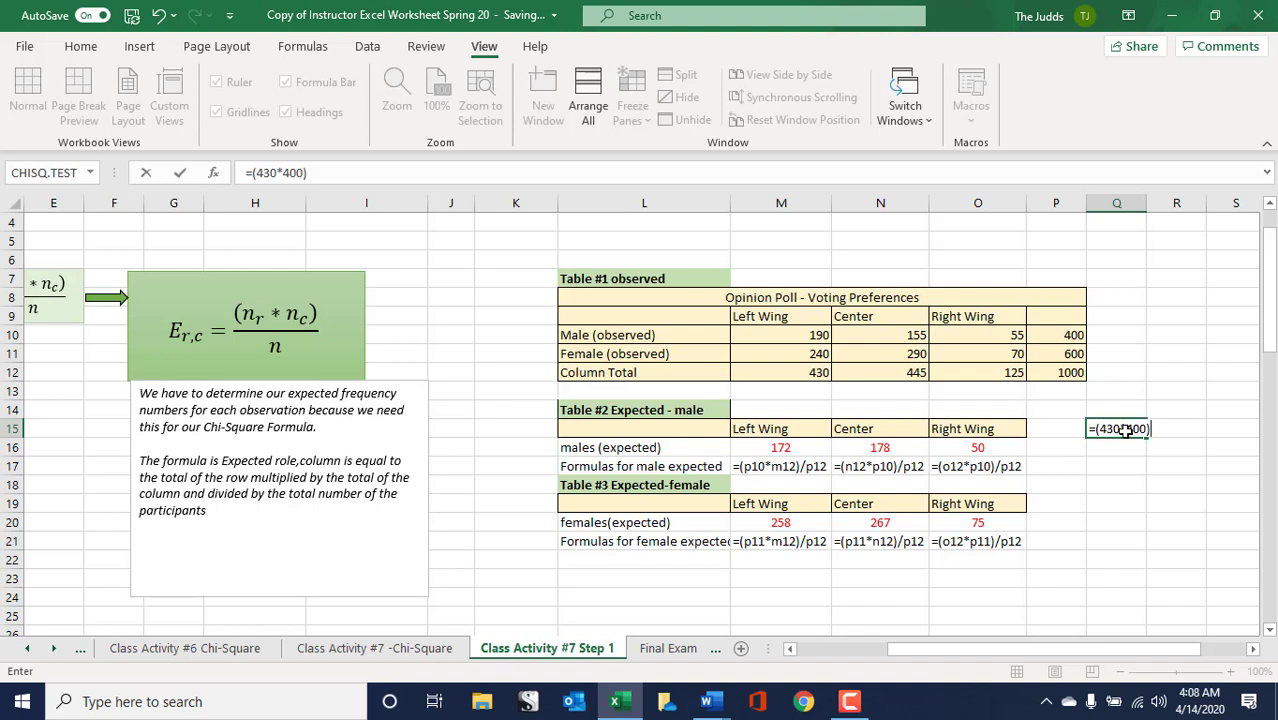
pyautogui.write('/1000')
pyautogui.press('Return')
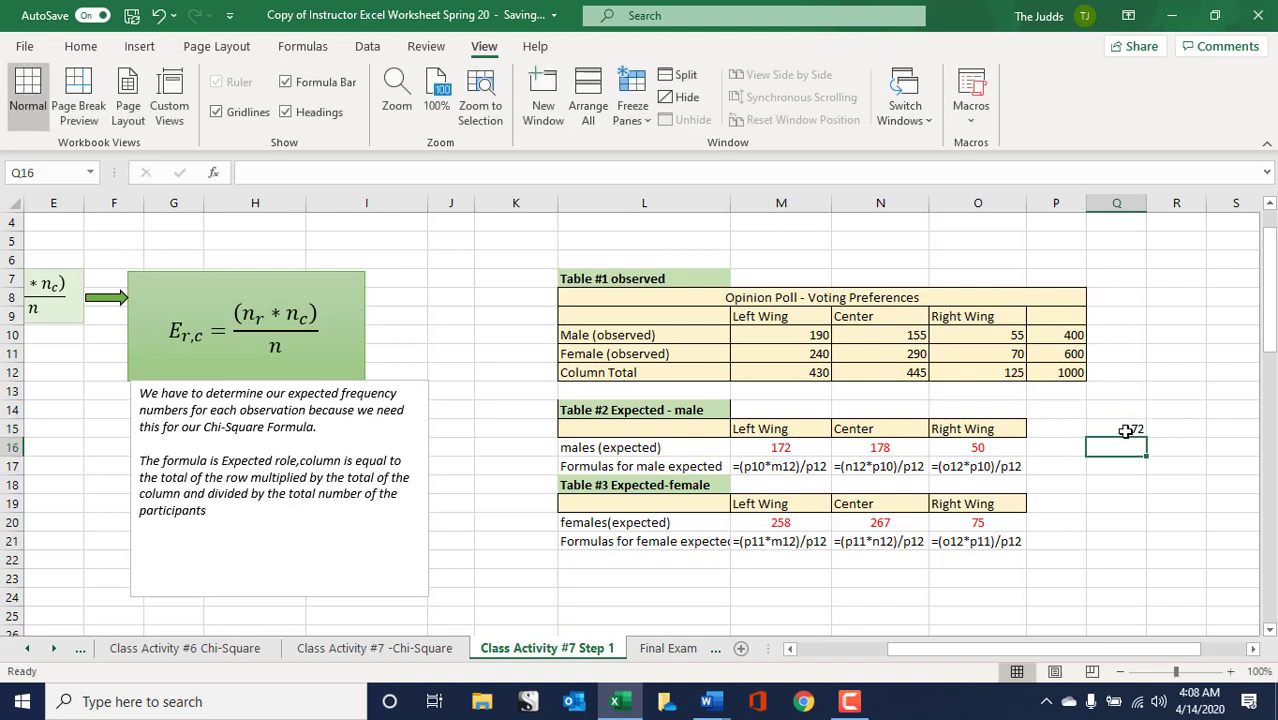
# - Compare the Q15 calculation with the written male Left Wing formula in M17, and clear cell Q15
pyautogui.click(1126, 430)
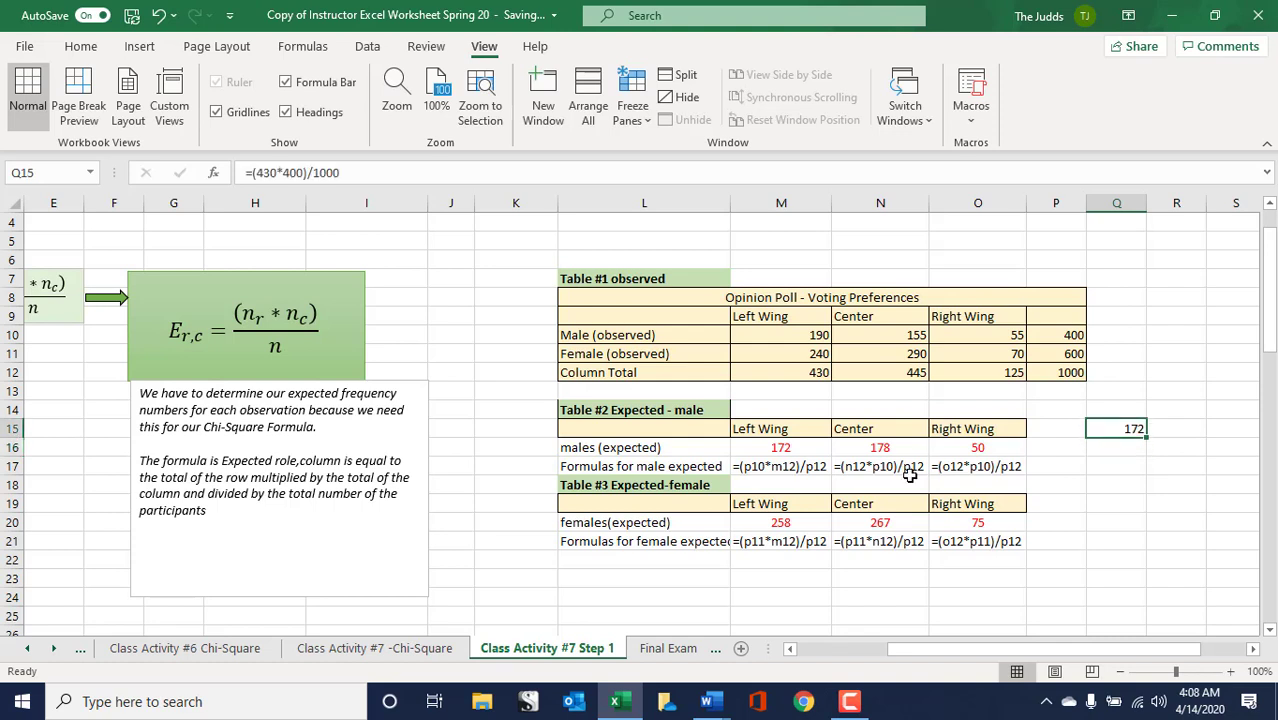
pyautogui.click(766, 466)
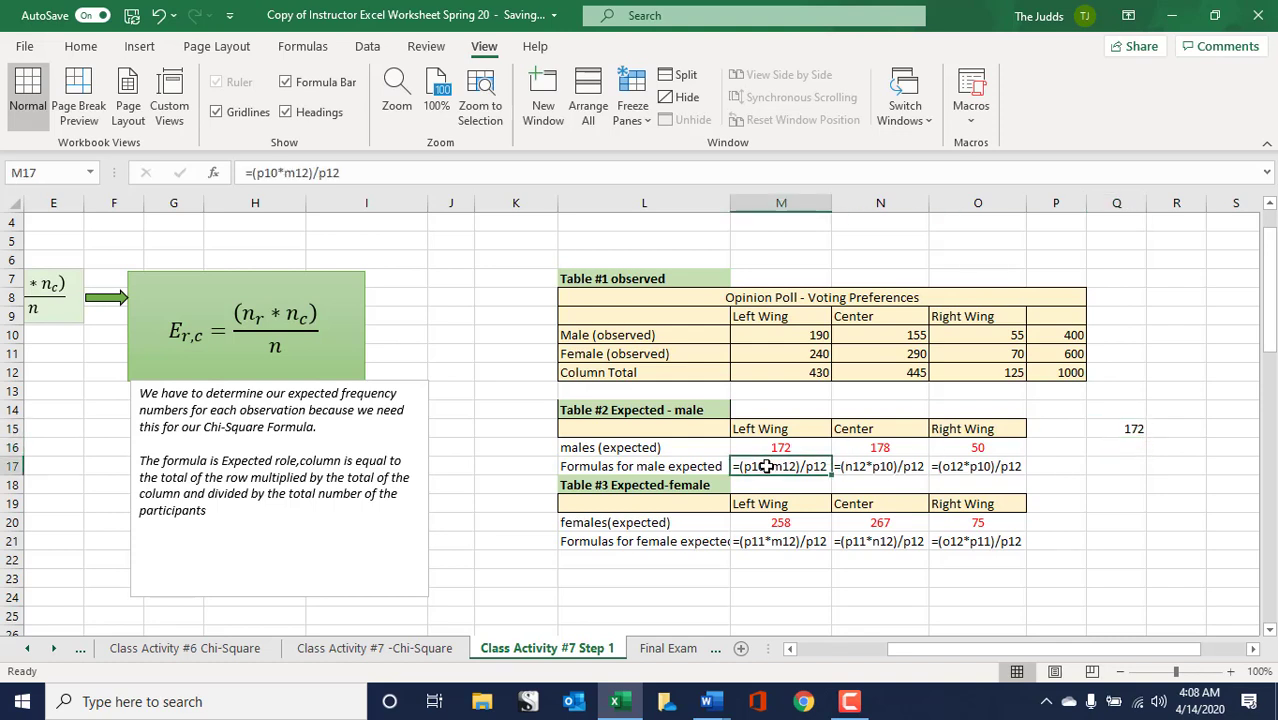
pyautogui.click(1128, 428)
pyautogui.press('Delete')
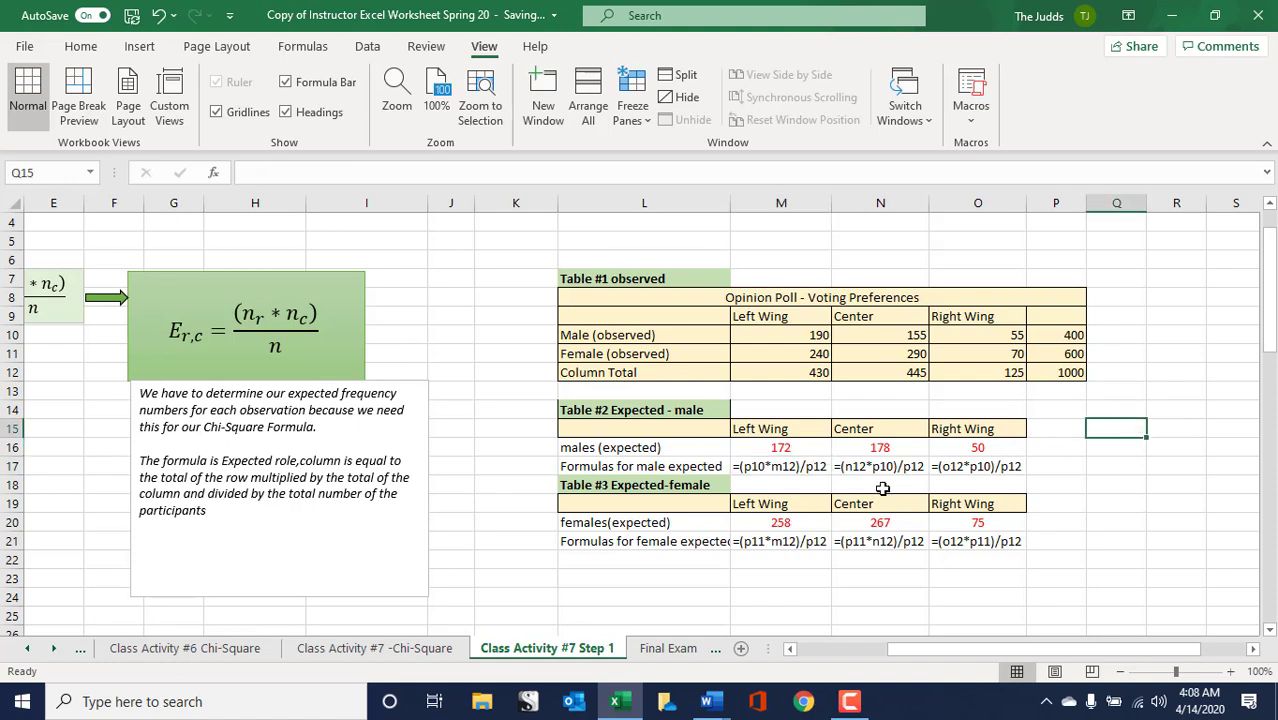
# - Review the expected male formulas for Left Wing, Center and Right Wing in Table #2
pyautogui.click(788, 466)
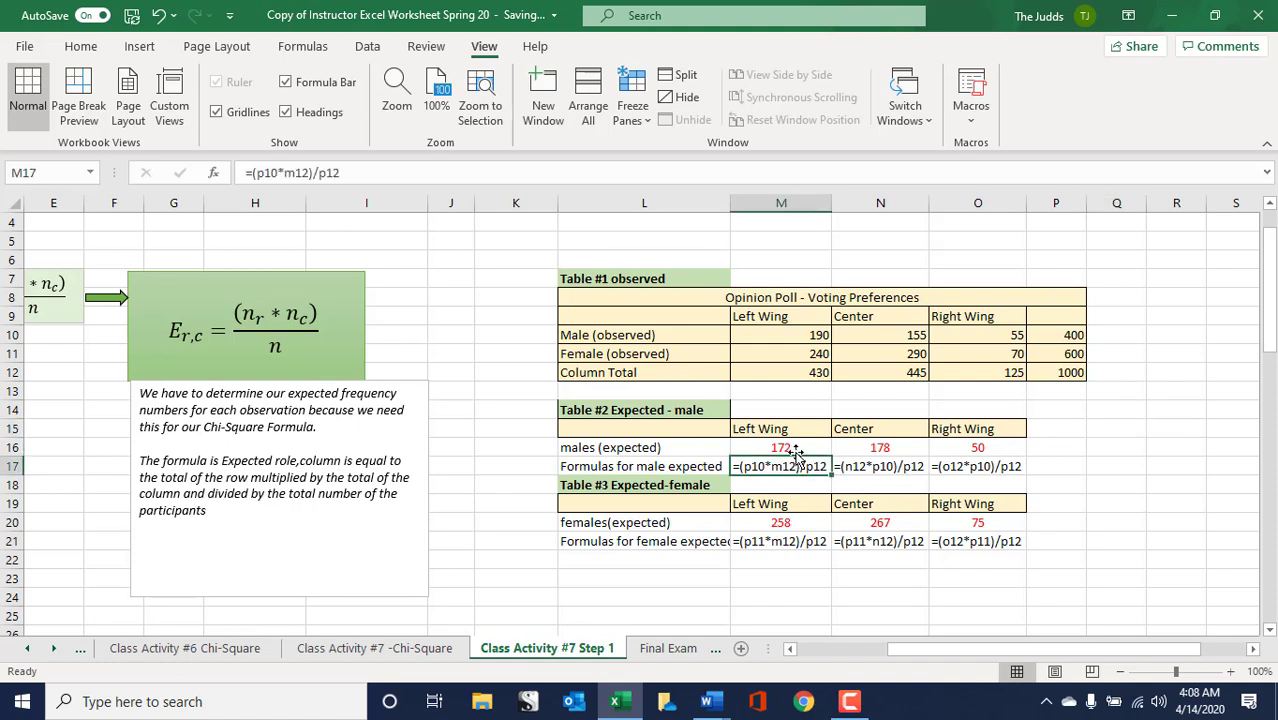
pyautogui.click(798, 447)
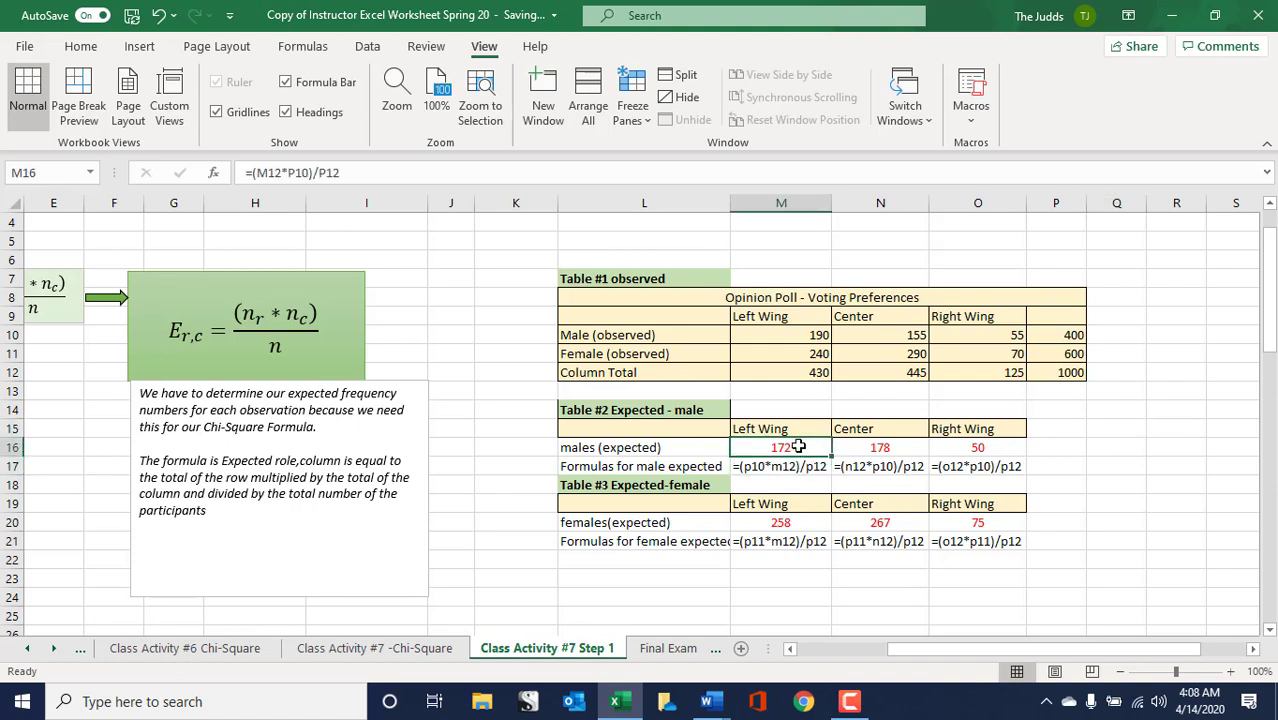
pyautogui.click(907, 449)
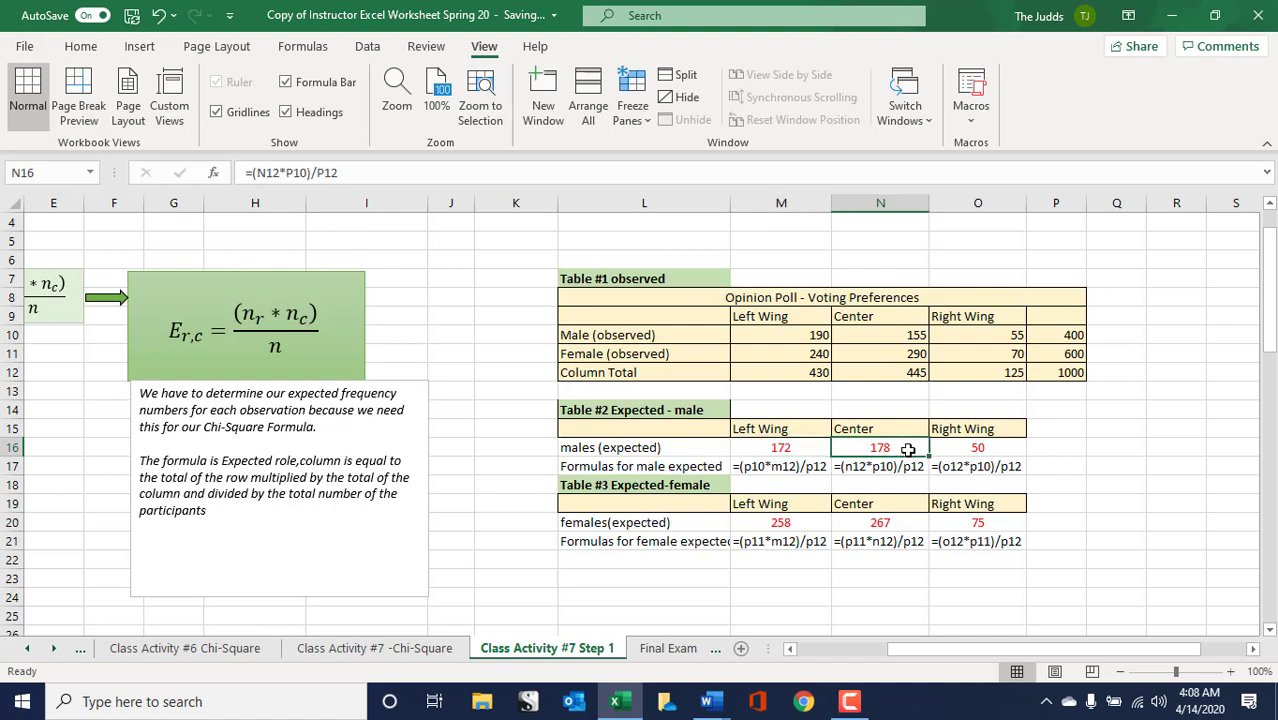
pyautogui.click(999, 448)
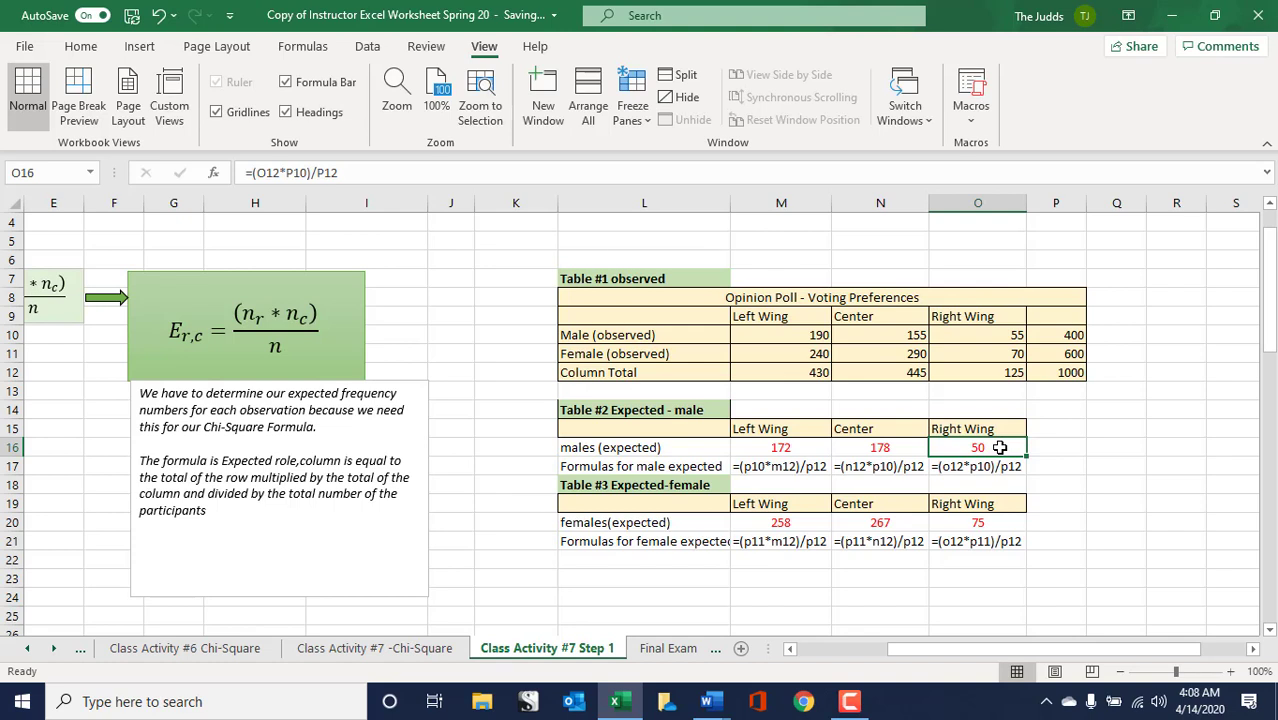
pyautogui.click(822, 452)
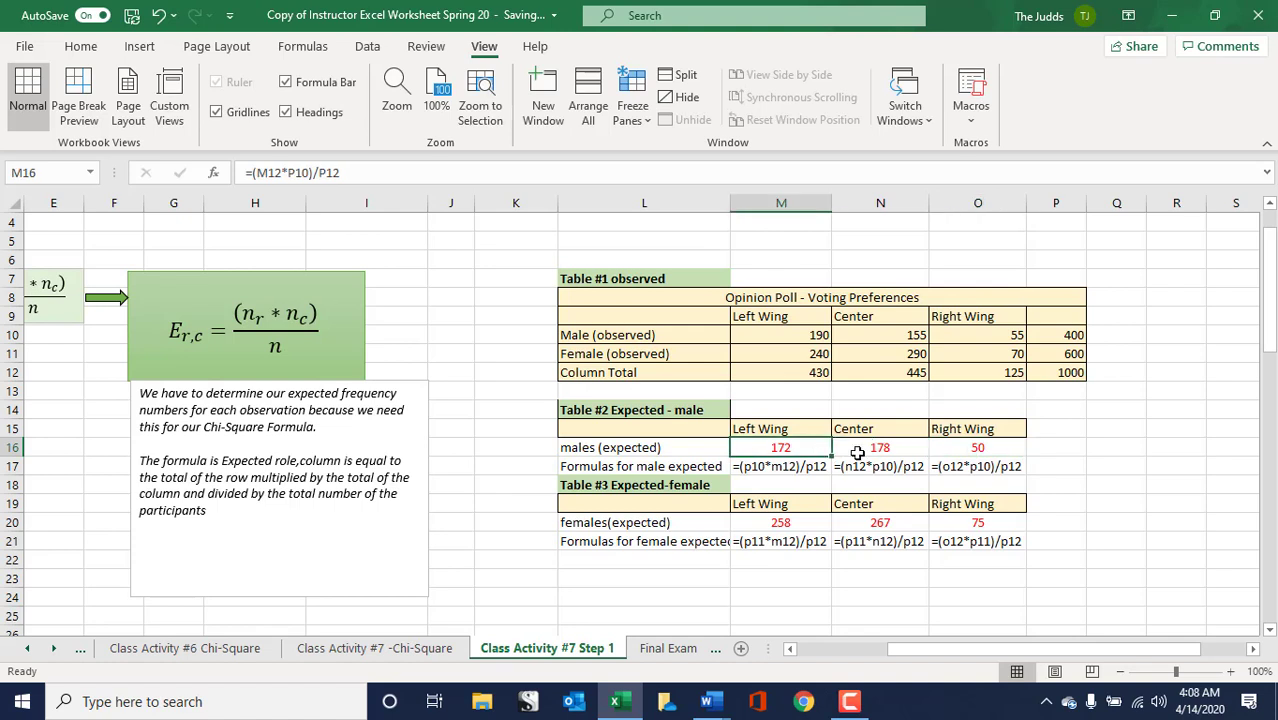
pyautogui.click(857, 453)
pyautogui.click(950, 449)
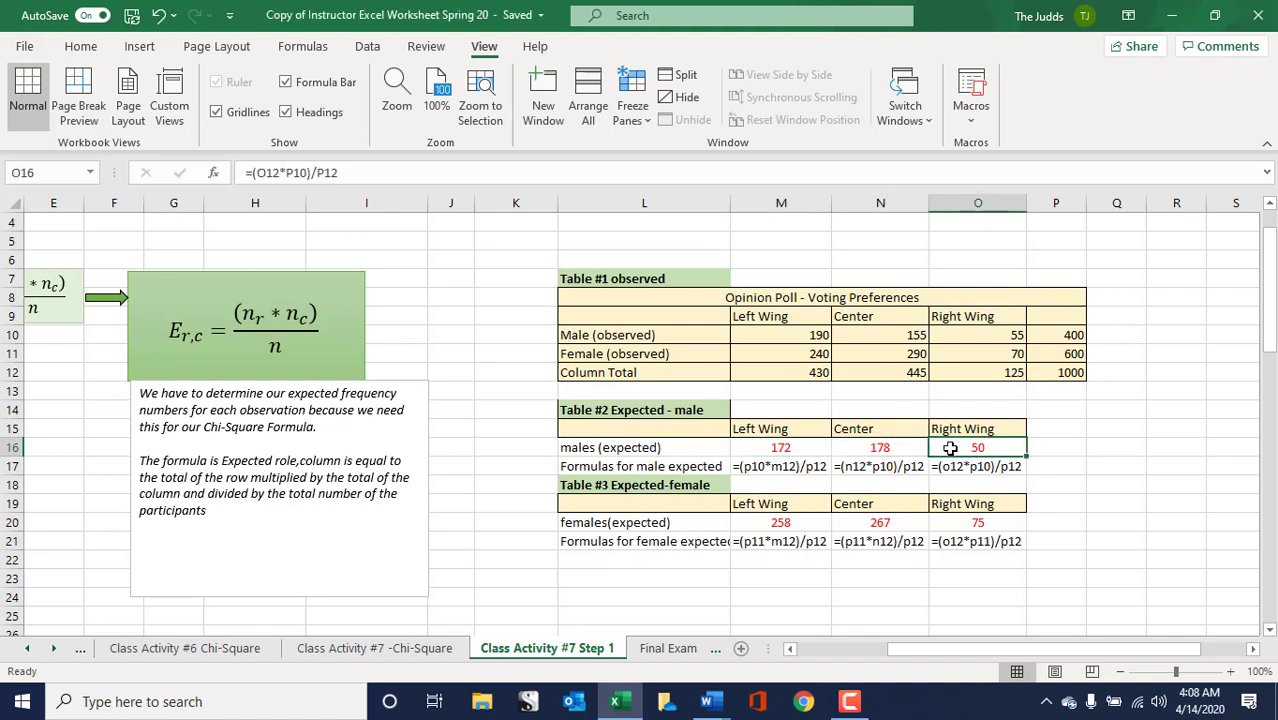
# - Compare the observed male counts in Table #1 with the expected male frequencies in Table #2
pyautogui.click(826, 336)
pyautogui.click(860, 337)
pyautogui.click(962, 337)
pyautogui.click(977, 449)
# - Check the expected female Left Wing formula in Table #3 against the Left Wing column total, female row total and grand total
pyautogui.click(786, 522)
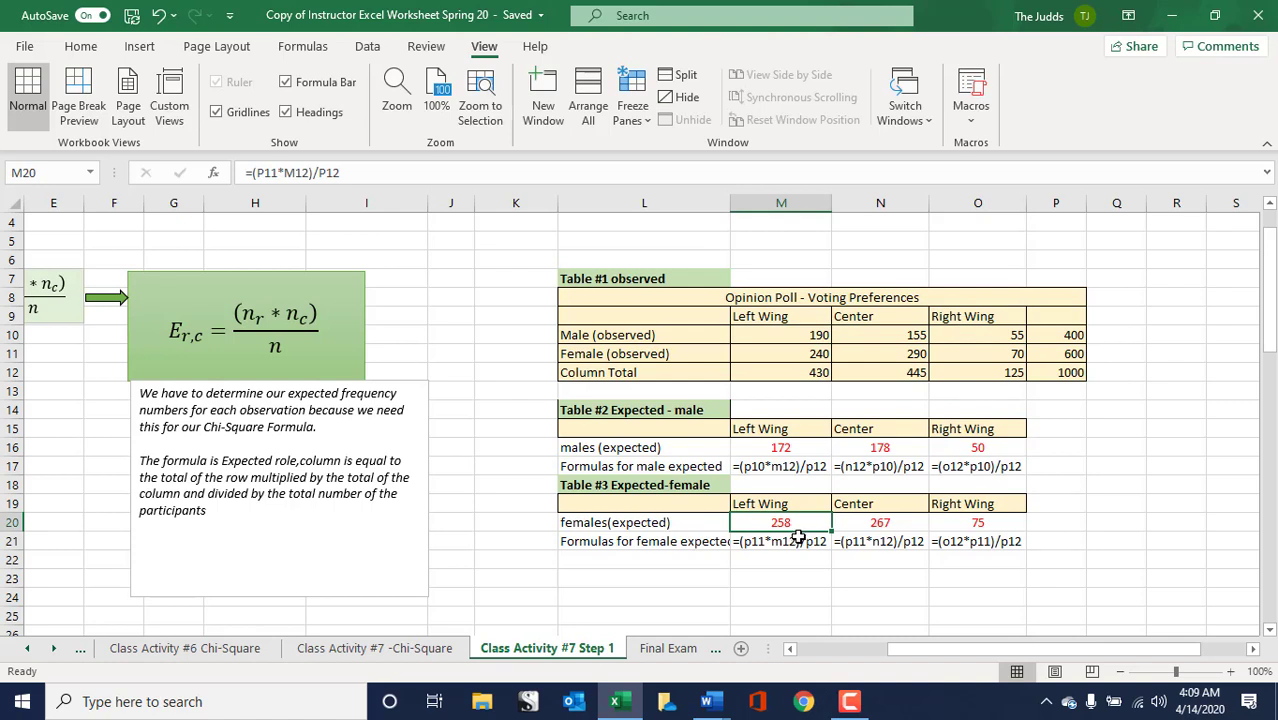
pyautogui.click(794, 375)
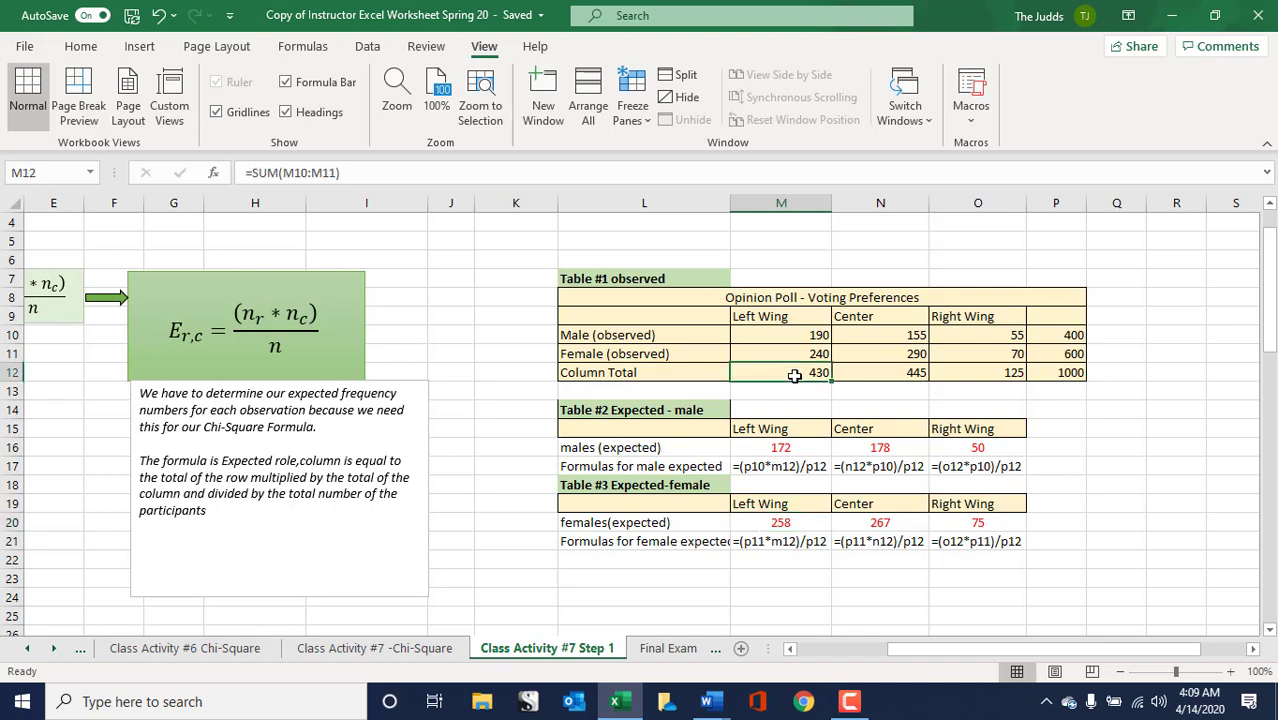
pyautogui.click(1036, 357)
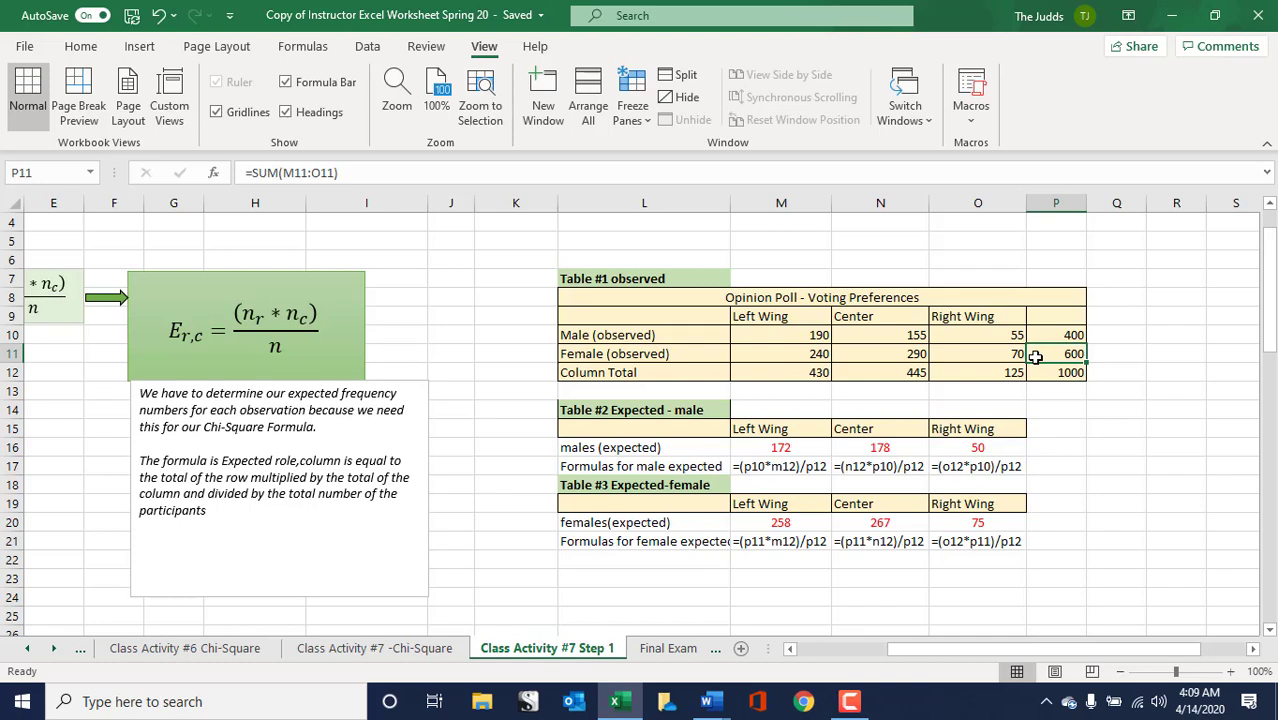
pyautogui.click(1037, 373)
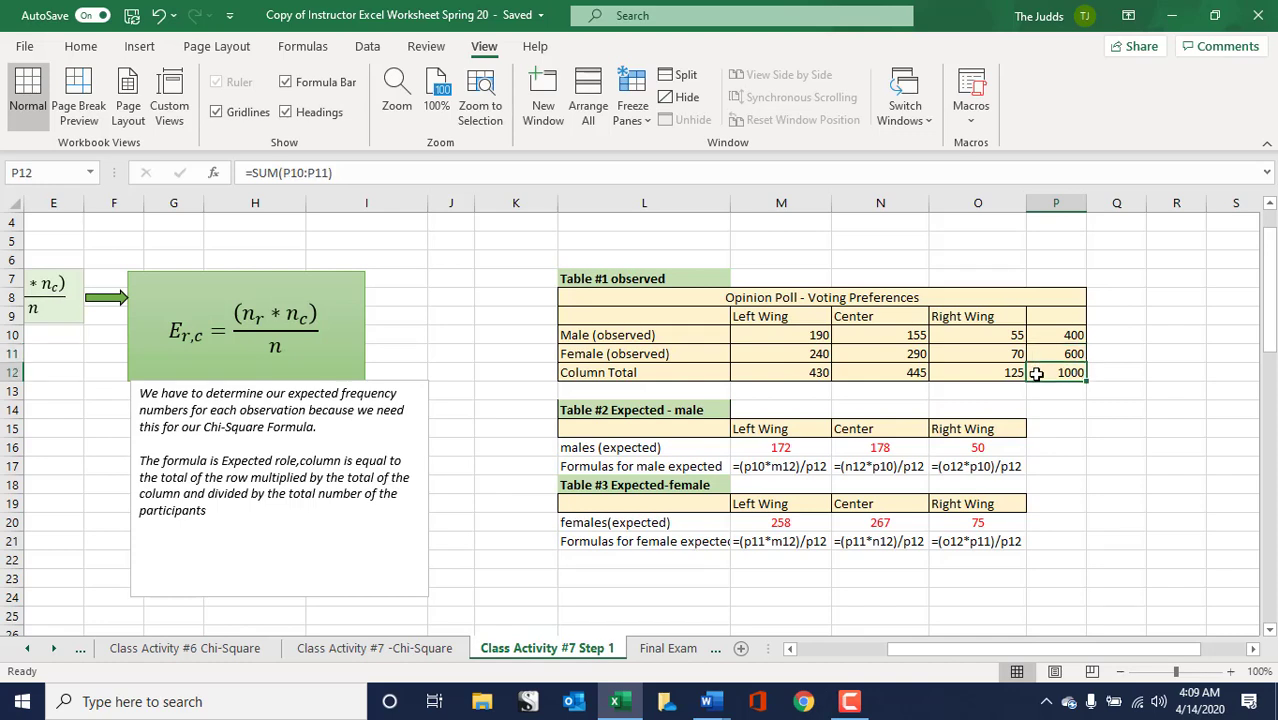
# - Check the expected female Center and Right Wing formulas in Table #3 against the Center column total, female row total and grand total
pyautogui.click(888, 541)
pyautogui.click(870, 372)
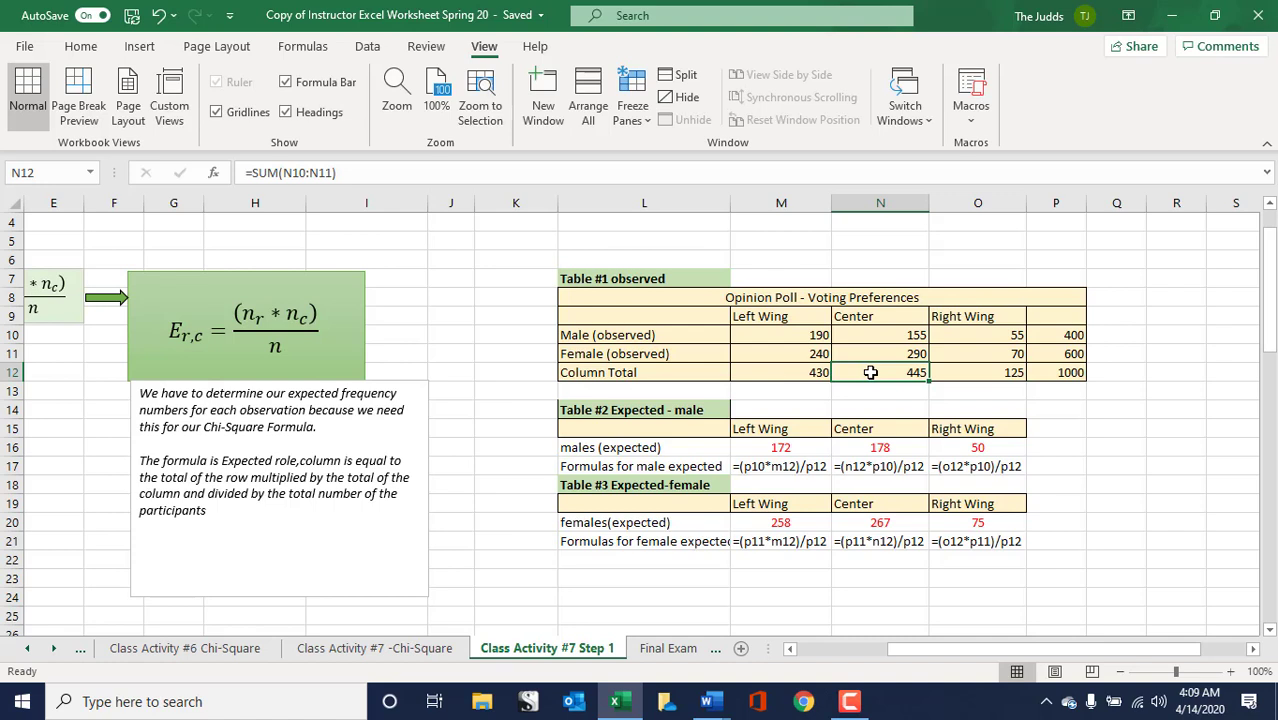
pyautogui.click(1057, 356)
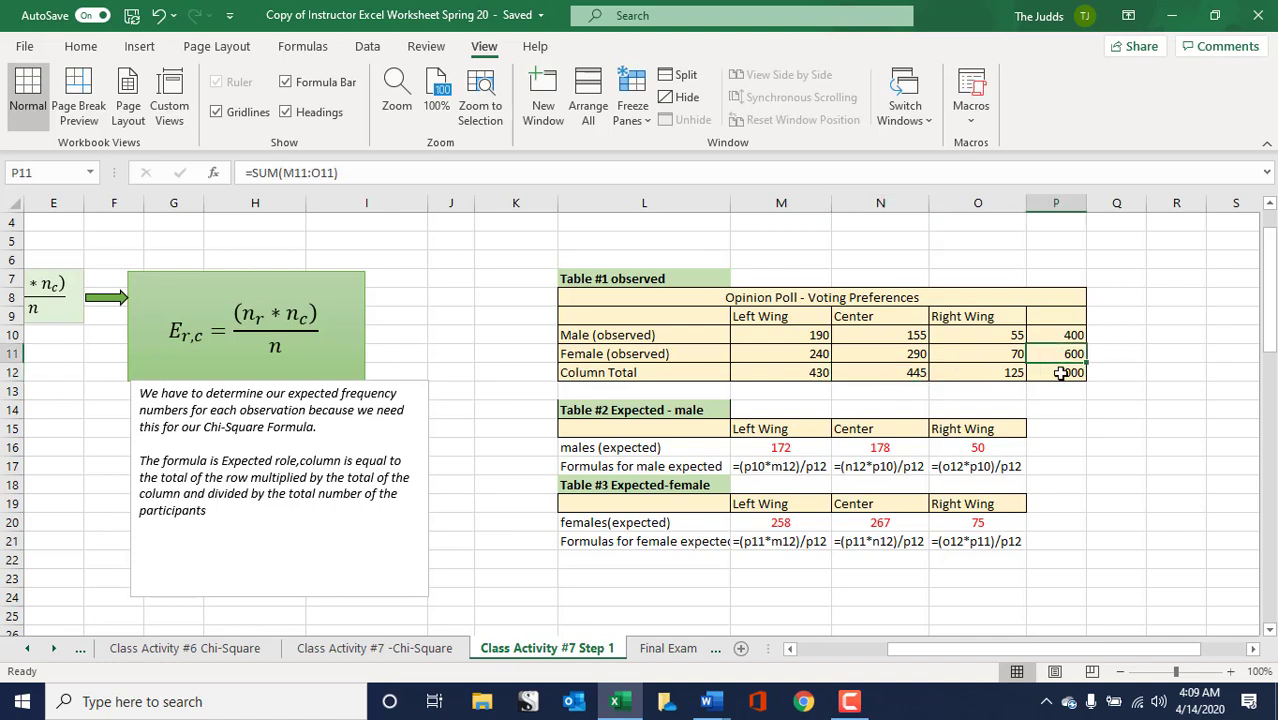
pyautogui.click(1059, 372)
pyautogui.click(987, 543)
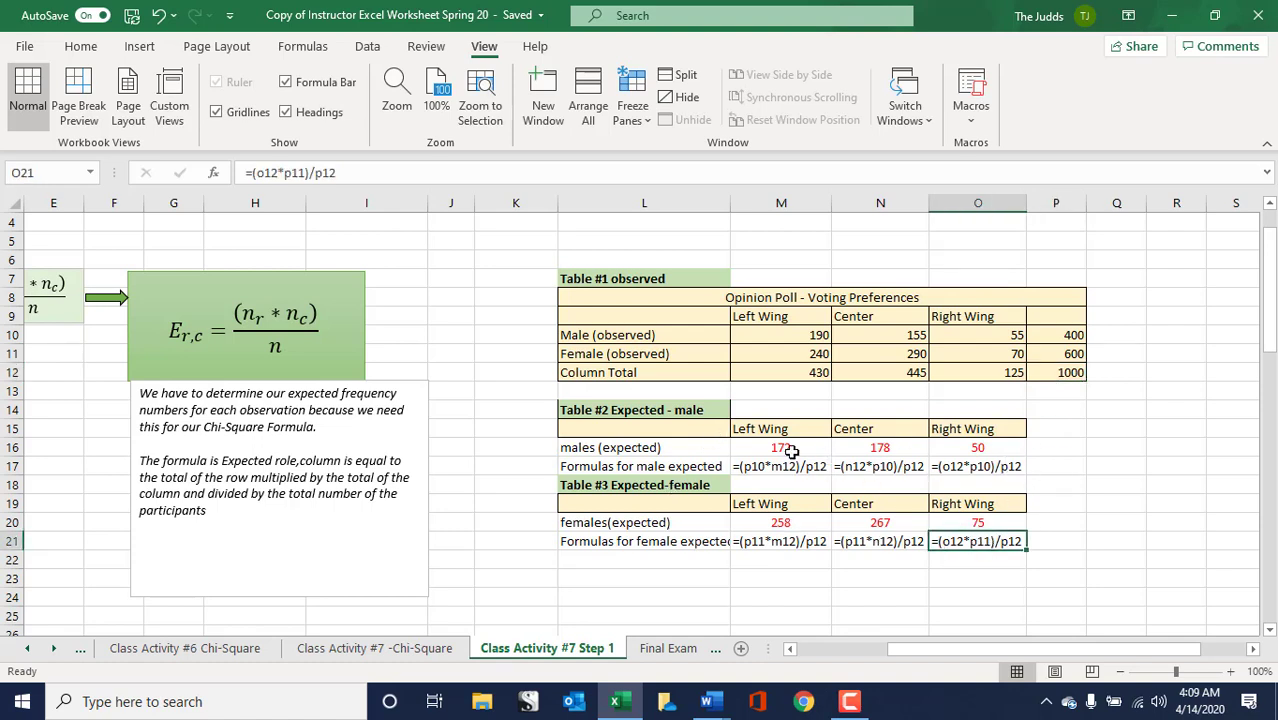
# - Review the expected female frequencies in Table #3 and the expected male frequencies in Table #2 for all three voting preferences
pyautogui.click(803, 522)
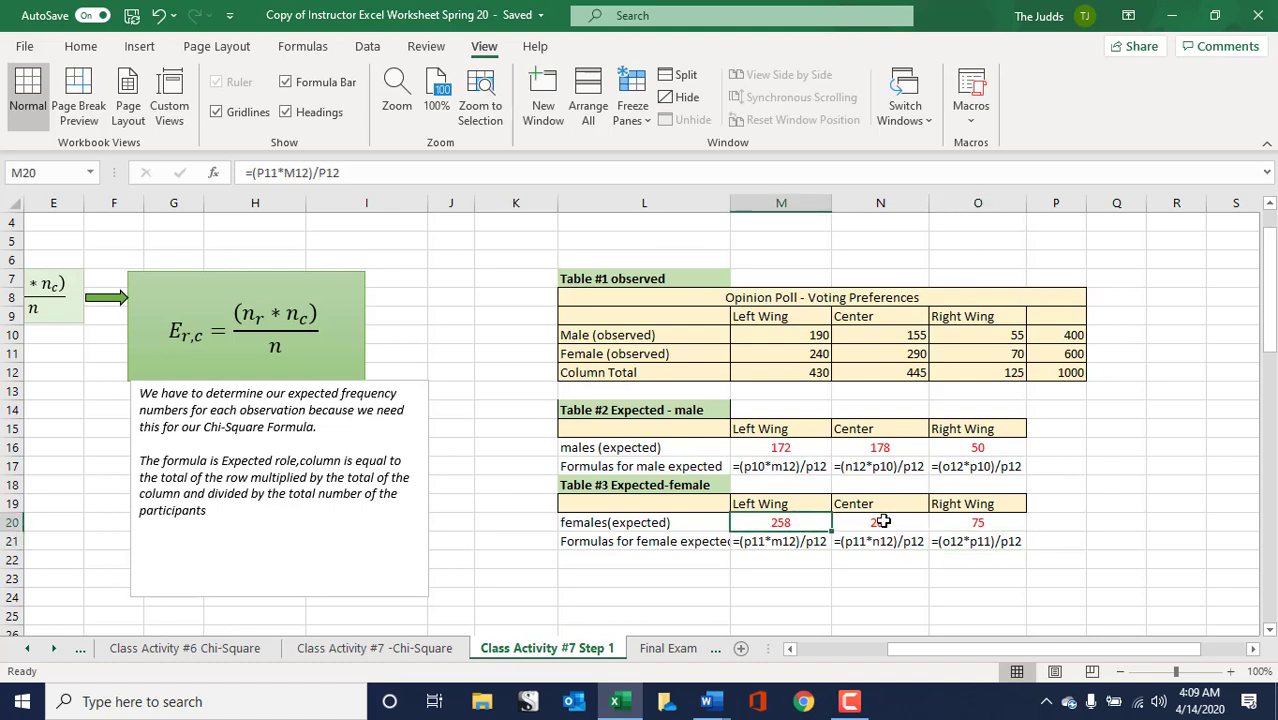
pyautogui.click(883, 522)
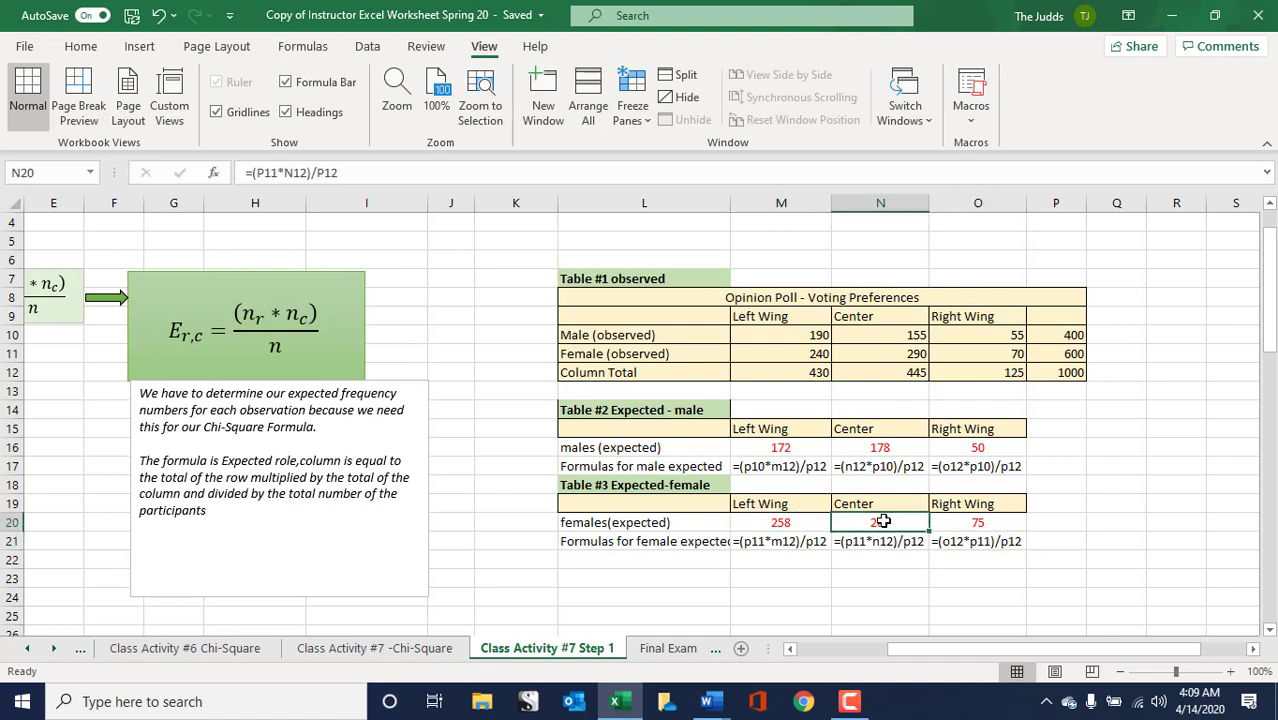
pyautogui.click(950, 522)
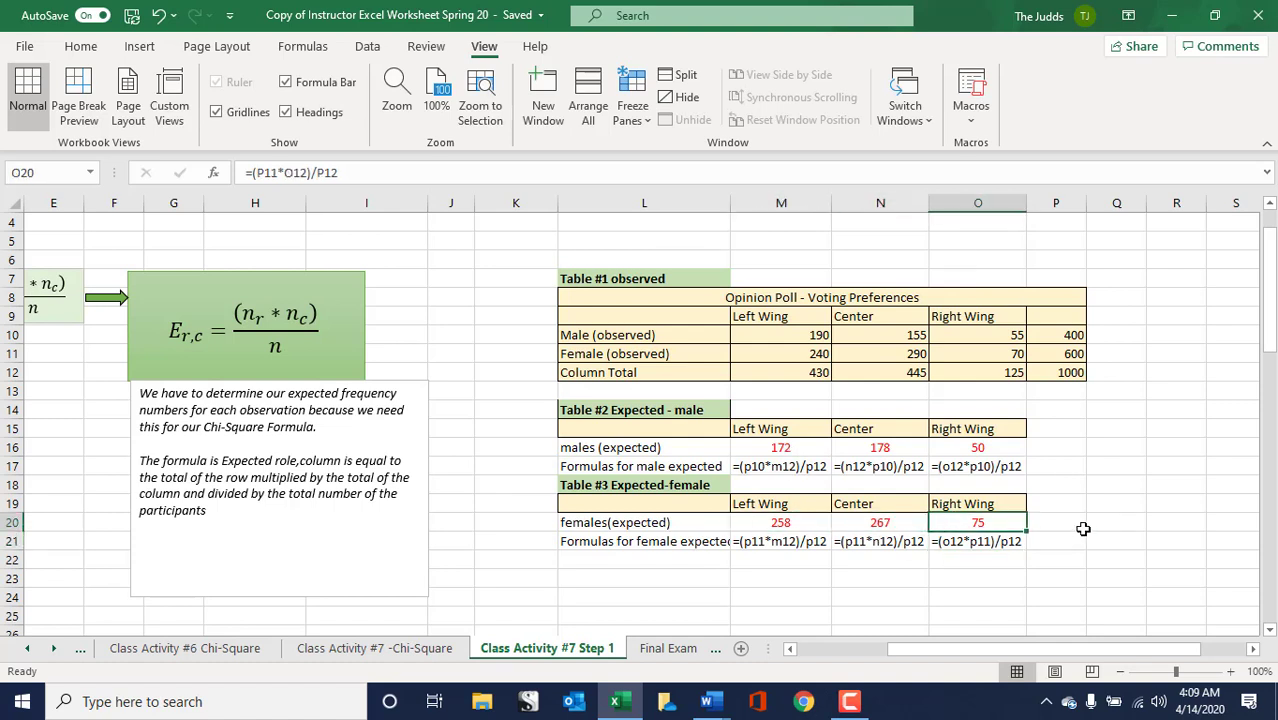
pyautogui.click(785, 447)
pyautogui.click(860, 447)
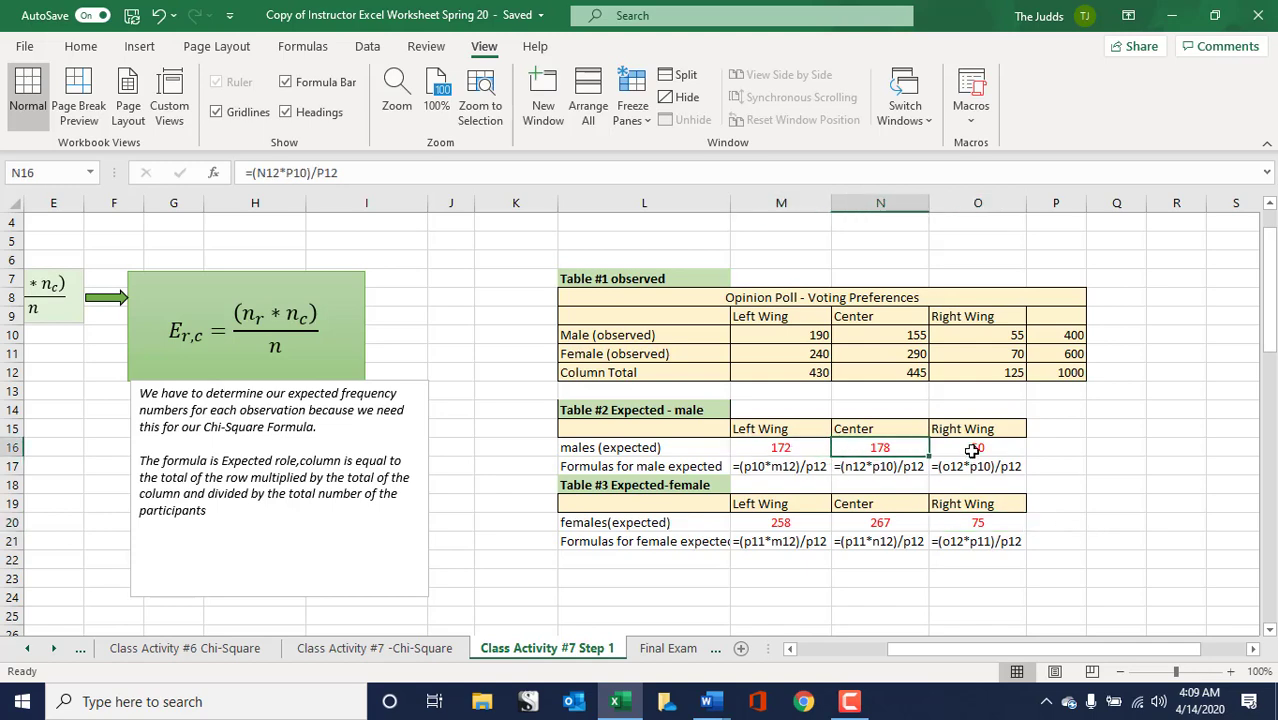
pyautogui.click(976, 449)
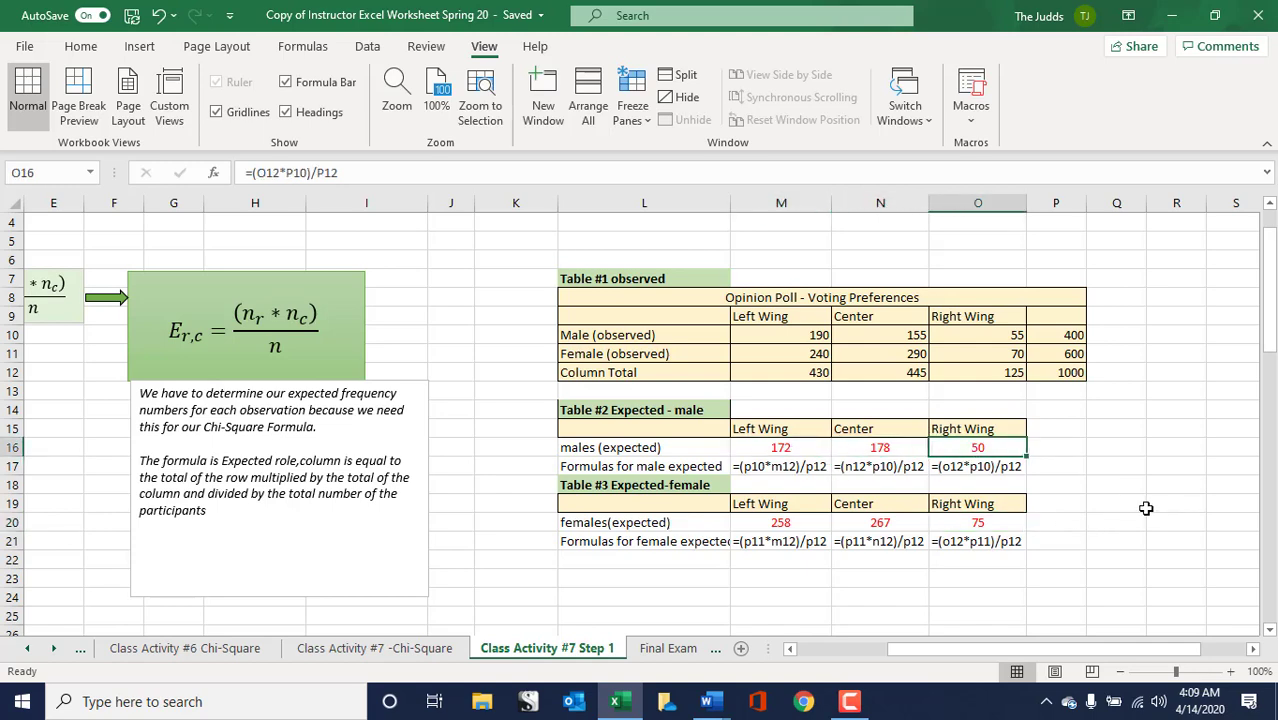
# - Examine the Step #2 chi-square formula with its explanation and the (O-E) calculation tables beside it
pyautogui.scroll(-5, 1146, 508)
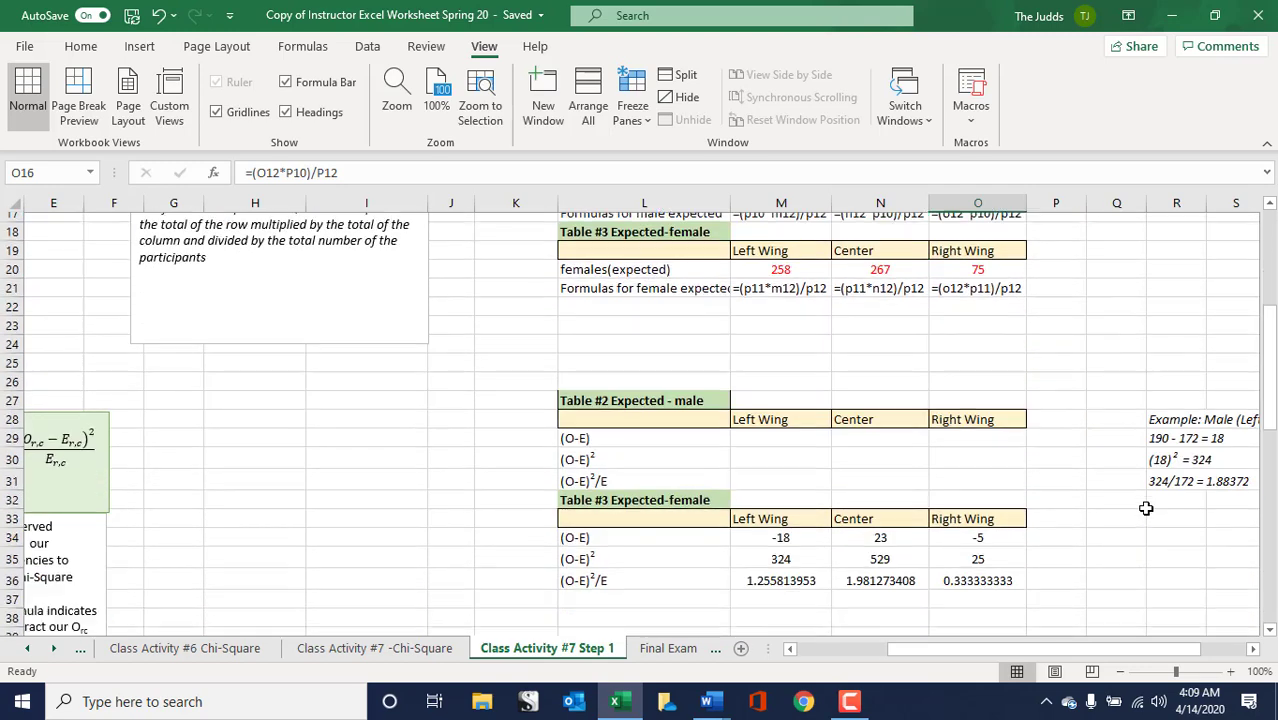
pyautogui.moveTo(1110, 644); pyautogui.dragTo(941, 649)
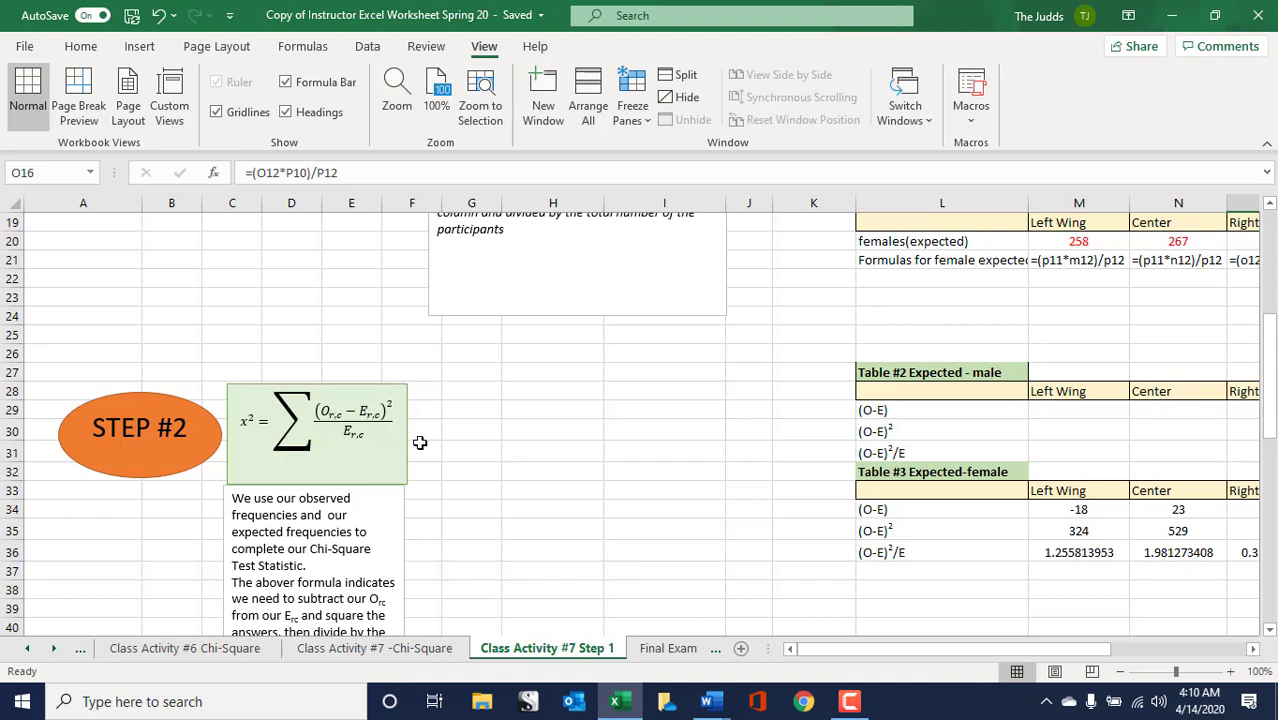
pyautogui.moveTo(850, 649); pyautogui.dragTo(924, 655)
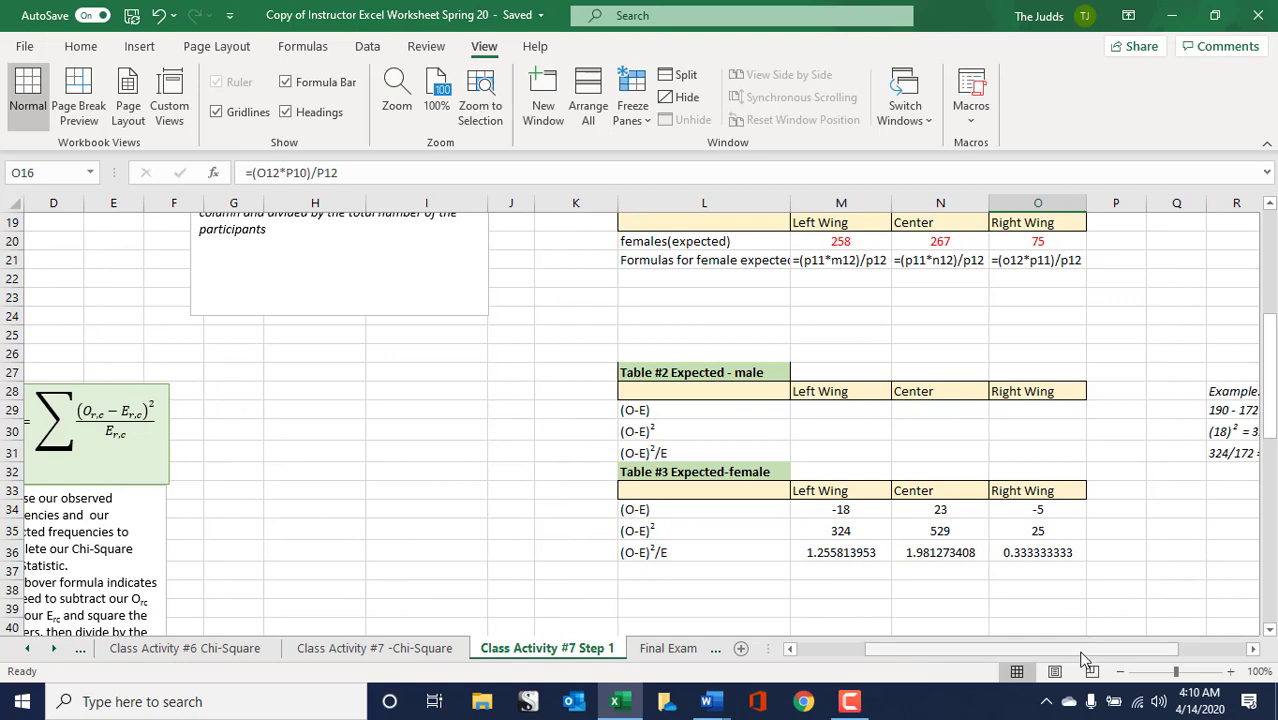
pyautogui.moveTo(1078, 650); pyautogui.dragTo(1100, 651)
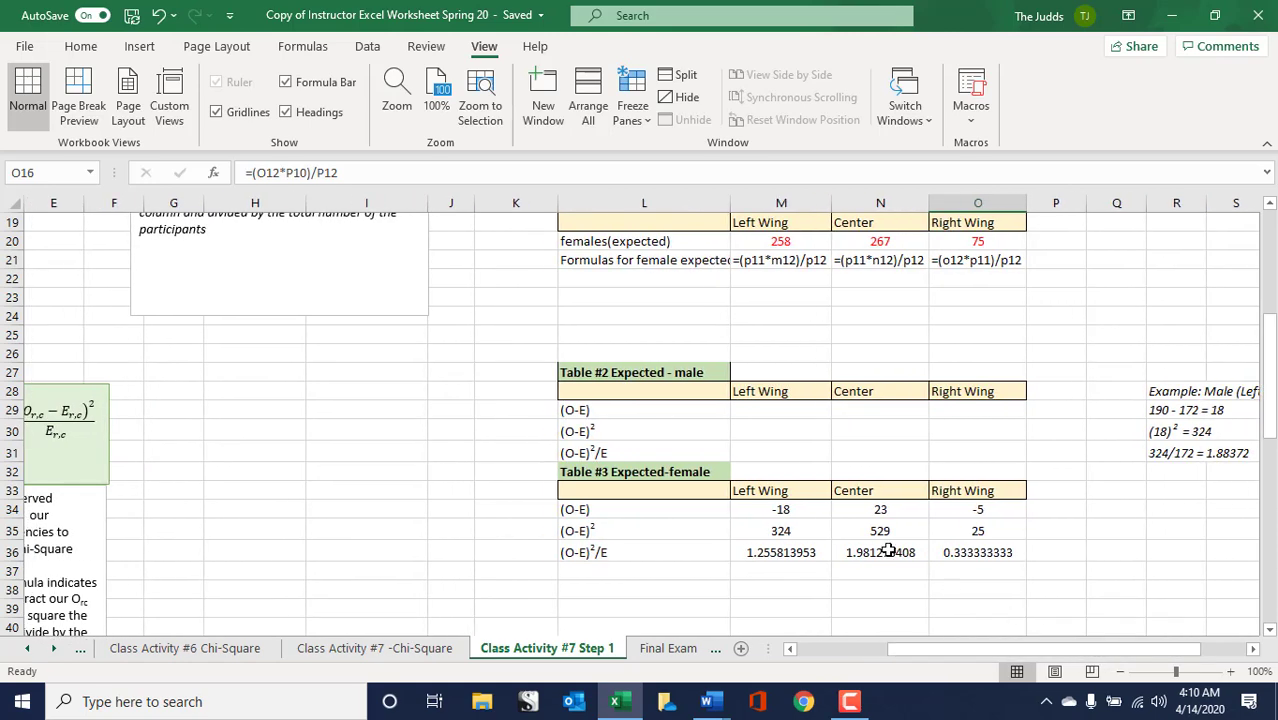
# - Calculate the male Left Wing (O-E) difference in M29 with the formula =M10-M16, subtracting the expected from the observed count
pyautogui.click(787, 409)
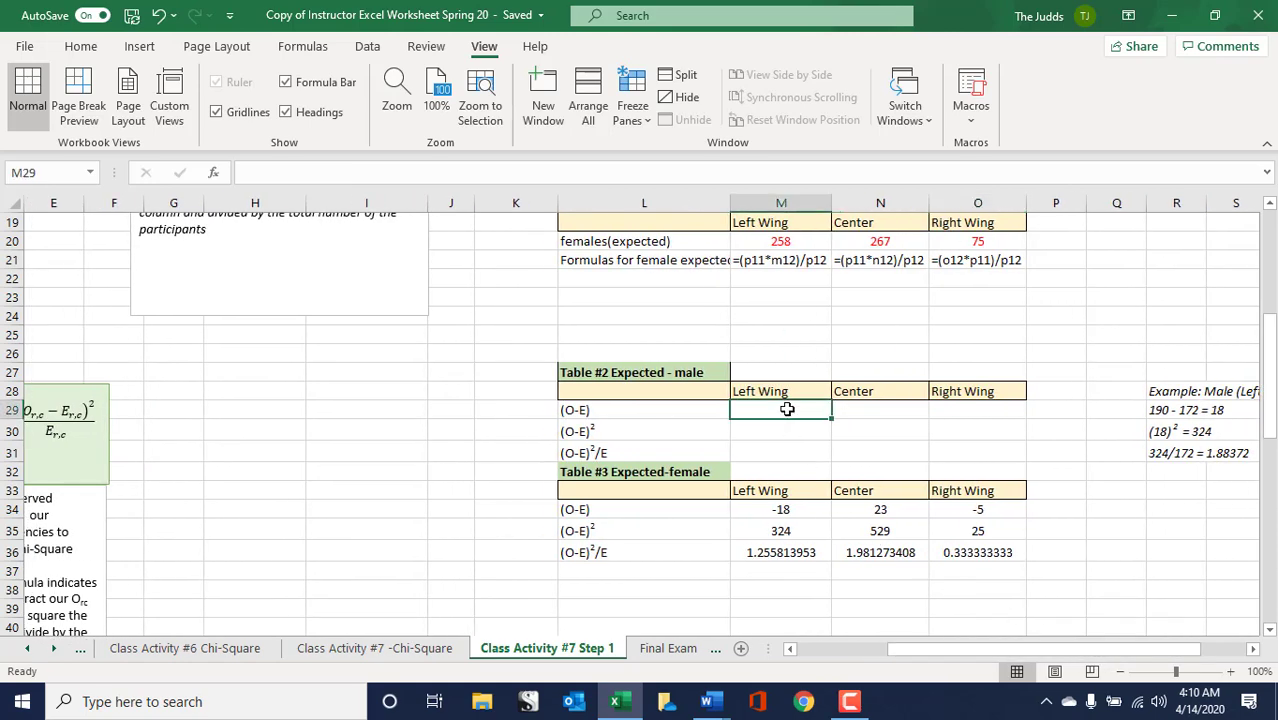
pyautogui.click(650, 372)
pyautogui.click(770, 406)
pyautogui.scroll(1, 770, 405)
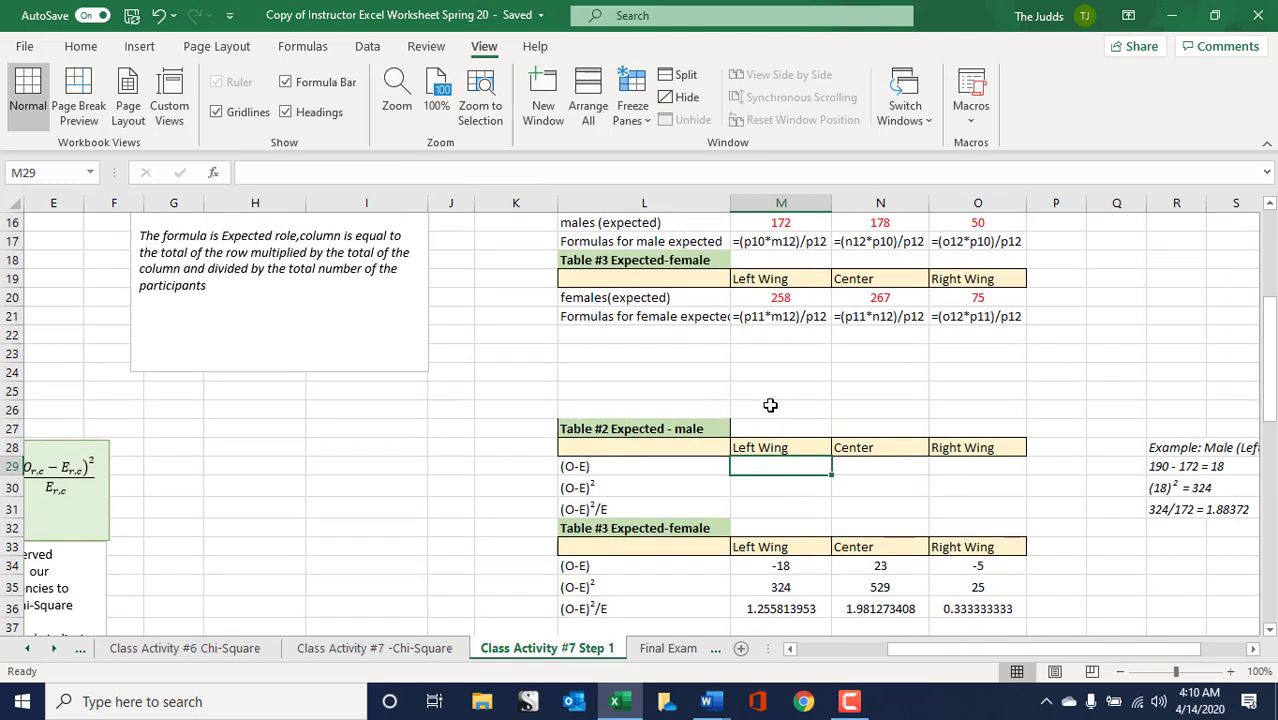
pyautogui.scroll(2, 770, 405)
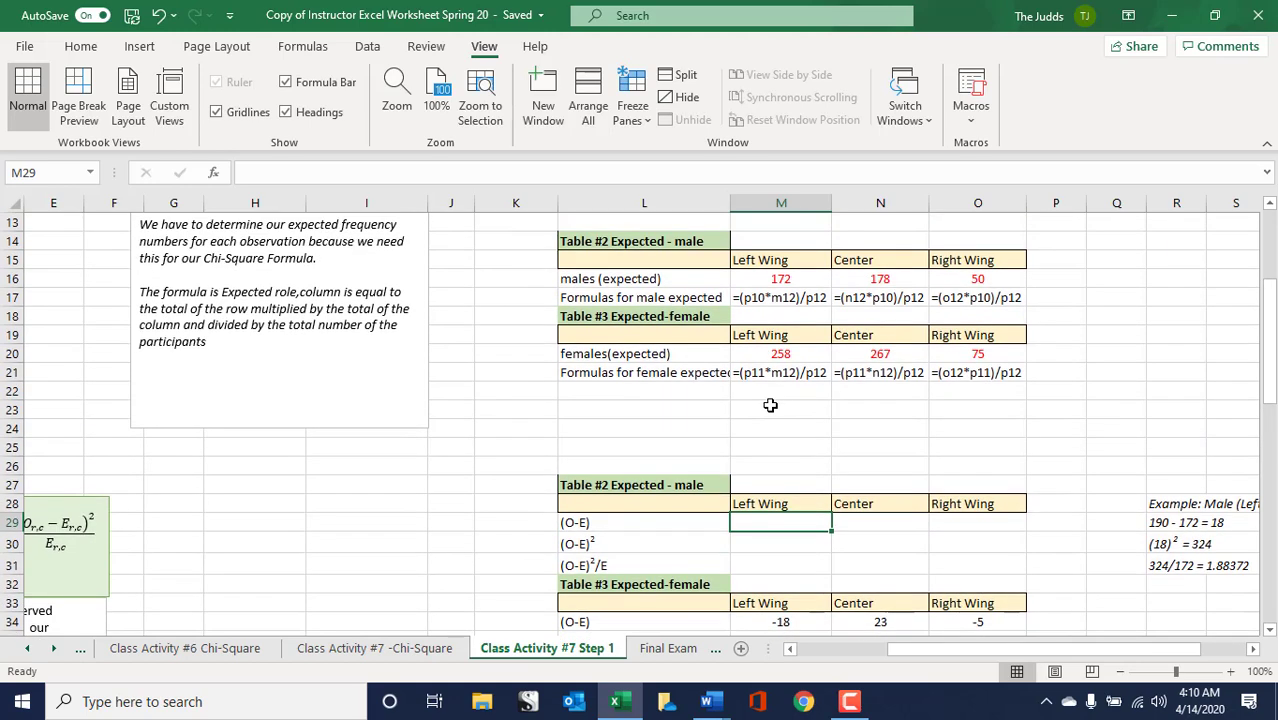
pyautogui.scroll(1, 770, 405)
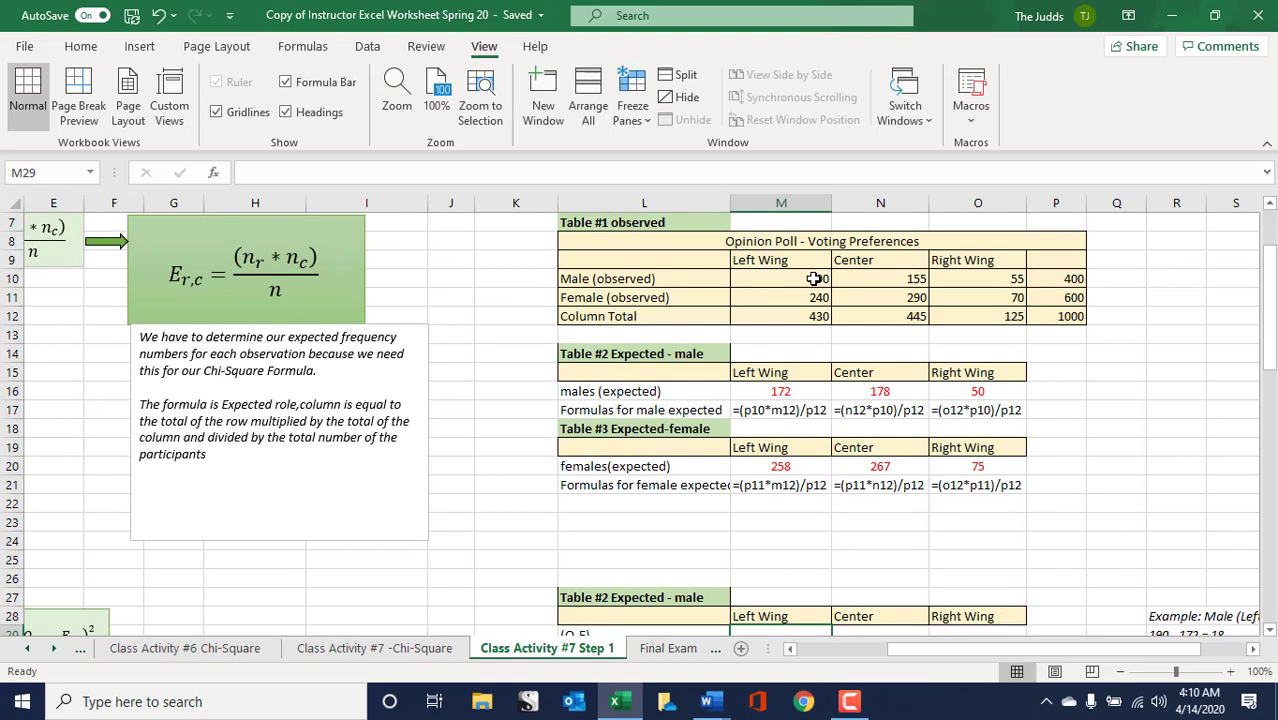
pyautogui.scroll(-1, 810, 580)
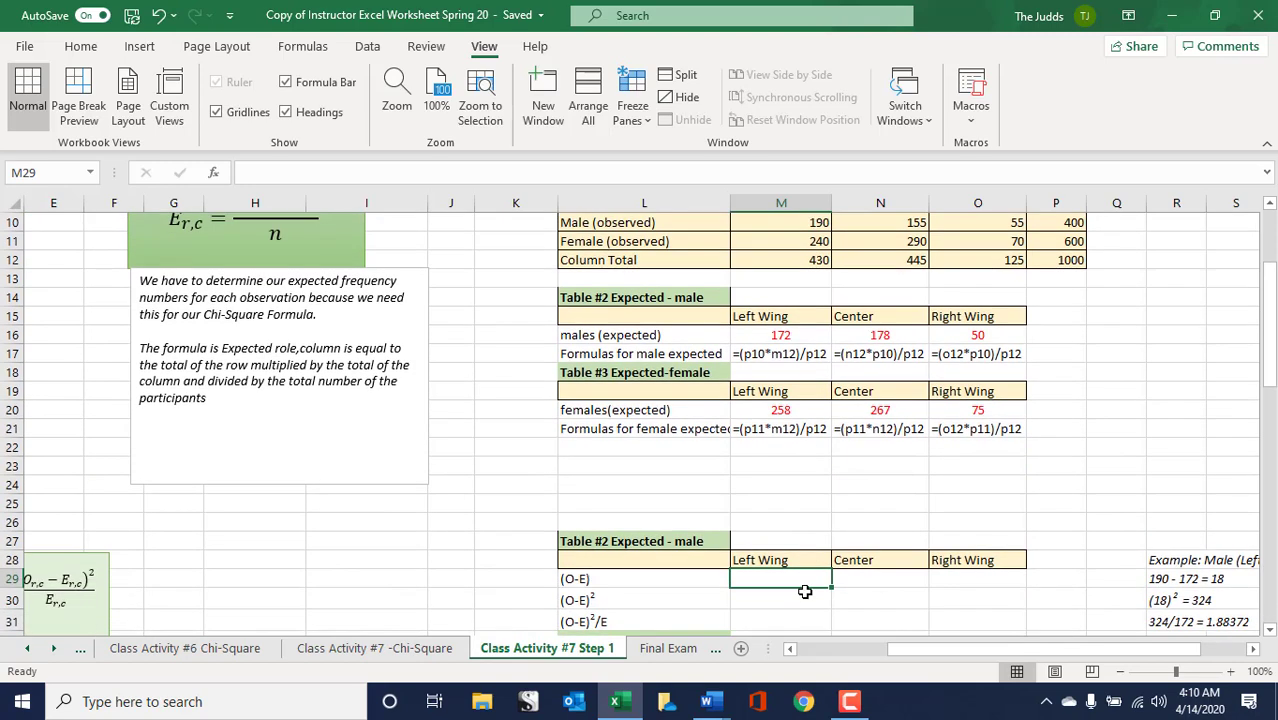
pyautogui.write('=')
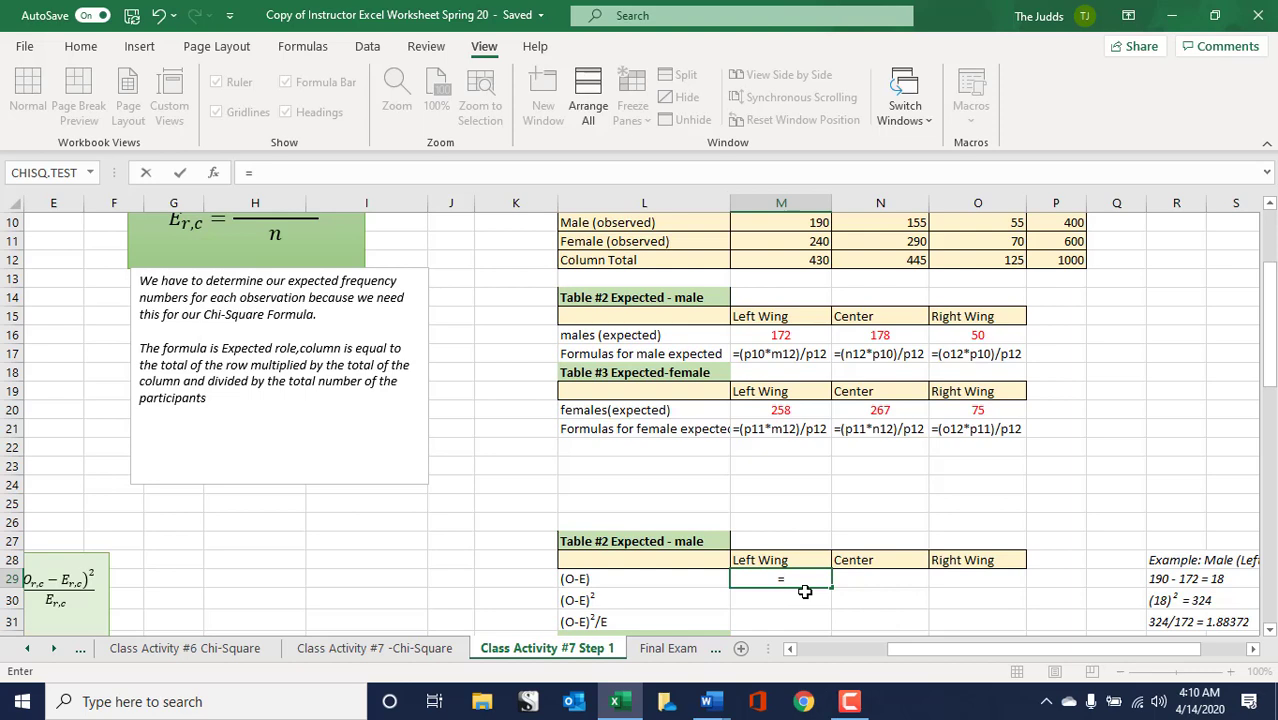
pyautogui.write('m10-')
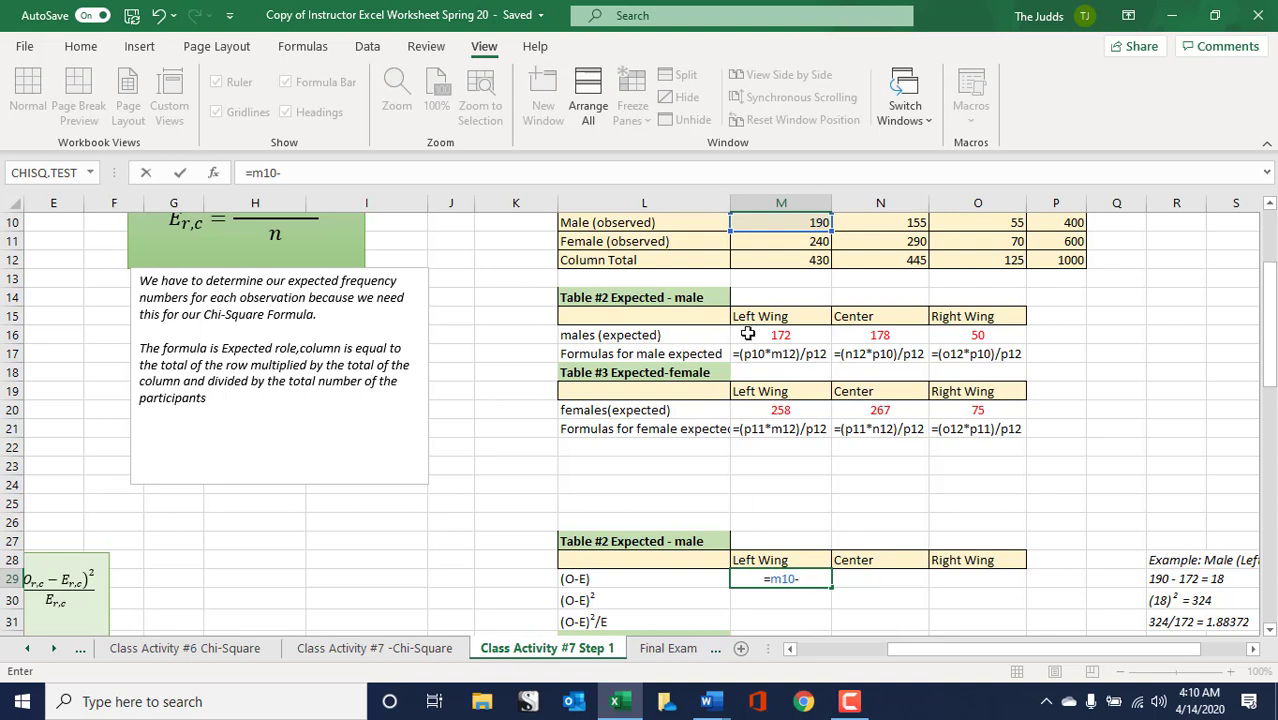
pyautogui.write('m16')
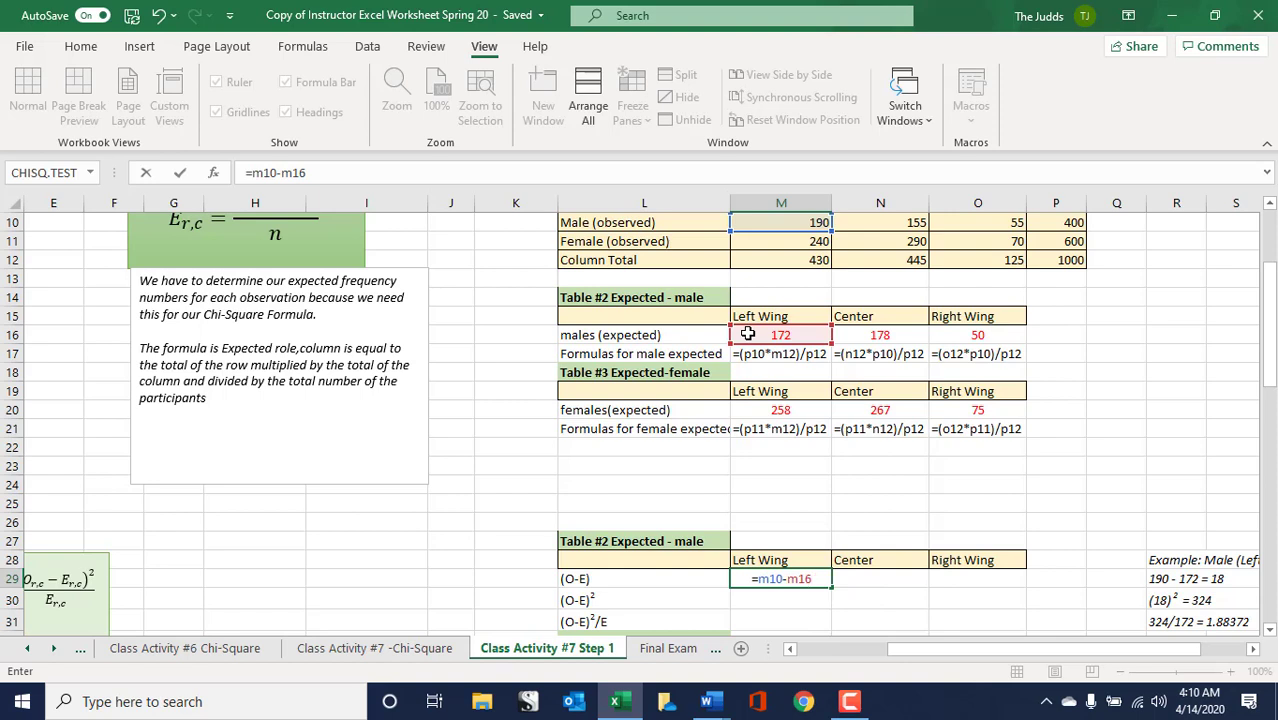
pyautogui.press('Return')
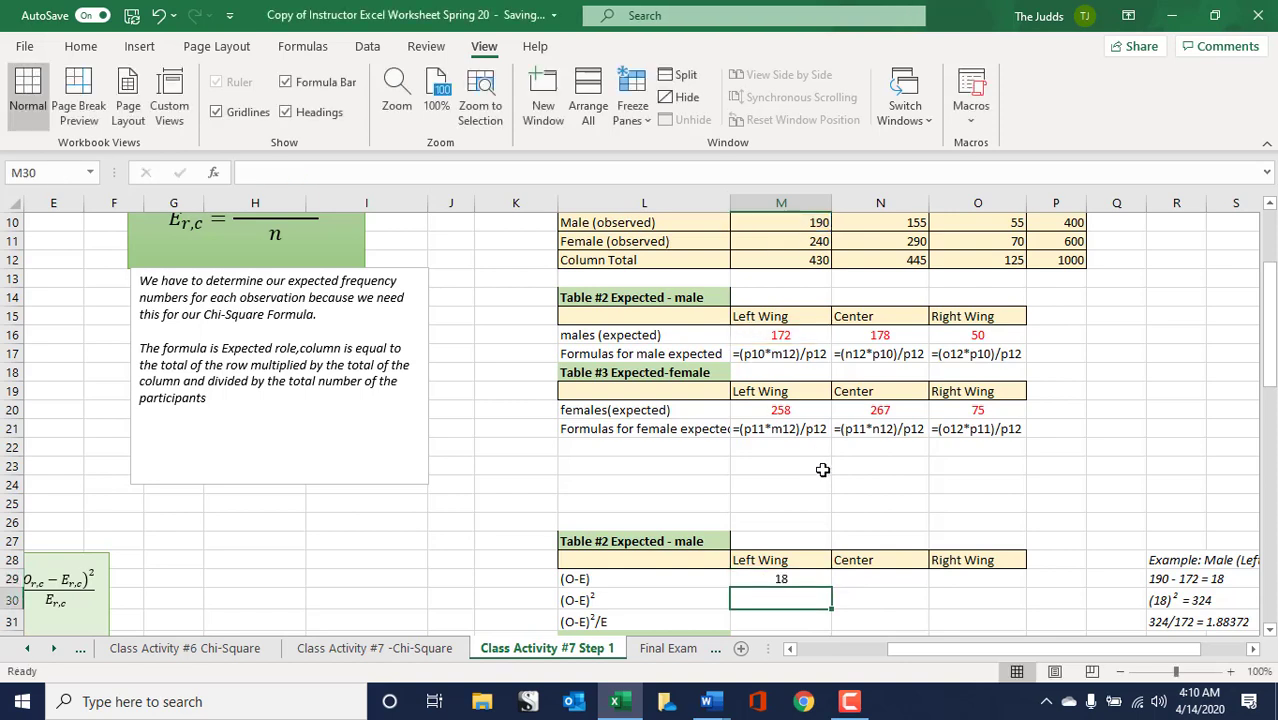
# - Fill the male (O-E) formula from M29 across to Center and Right Wing, and check the copied cells
pyautogui.click(801, 580)
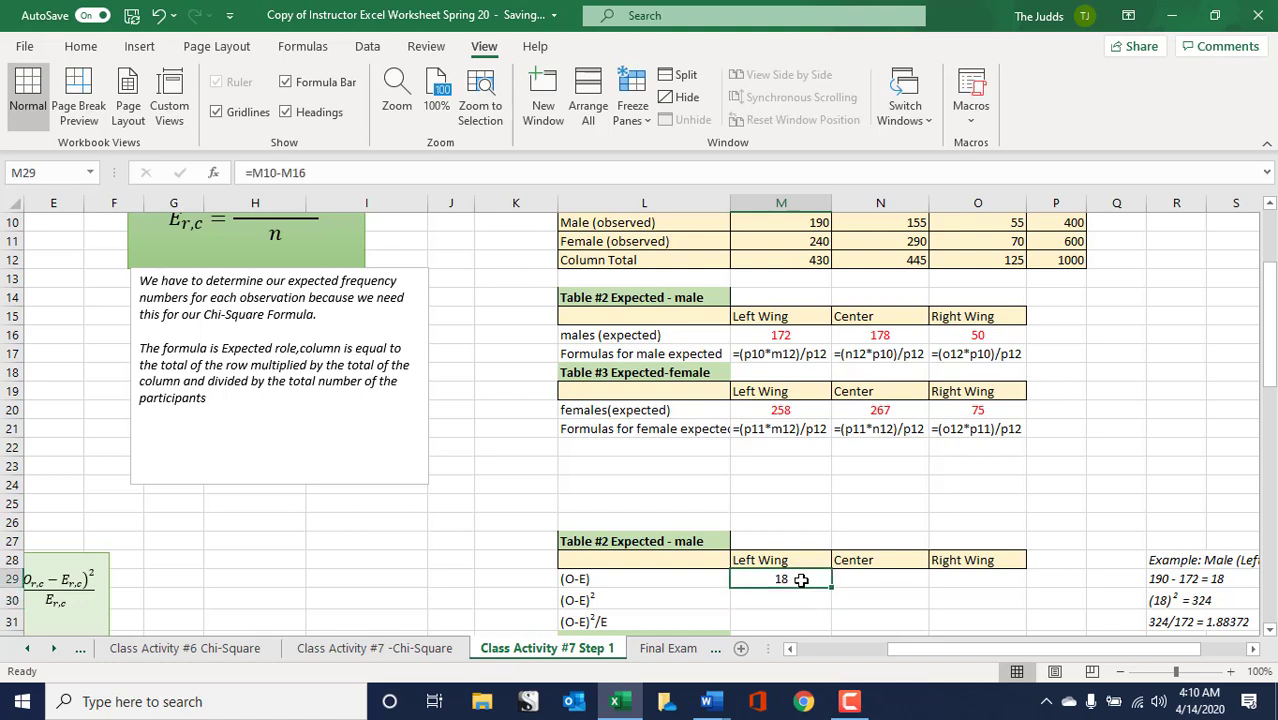
pyautogui.moveTo(835, 588); pyautogui.dragTo(996, 580)
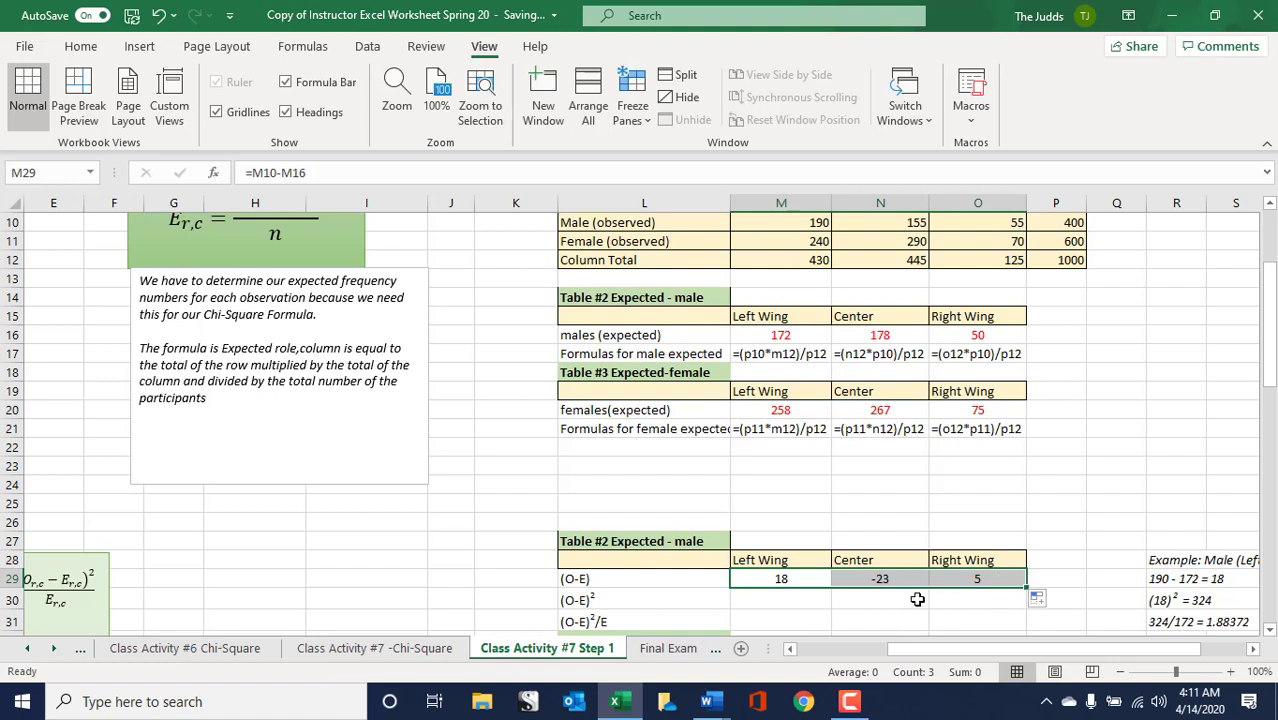
pyautogui.click(856, 580)
pyautogui.click(936, 578)
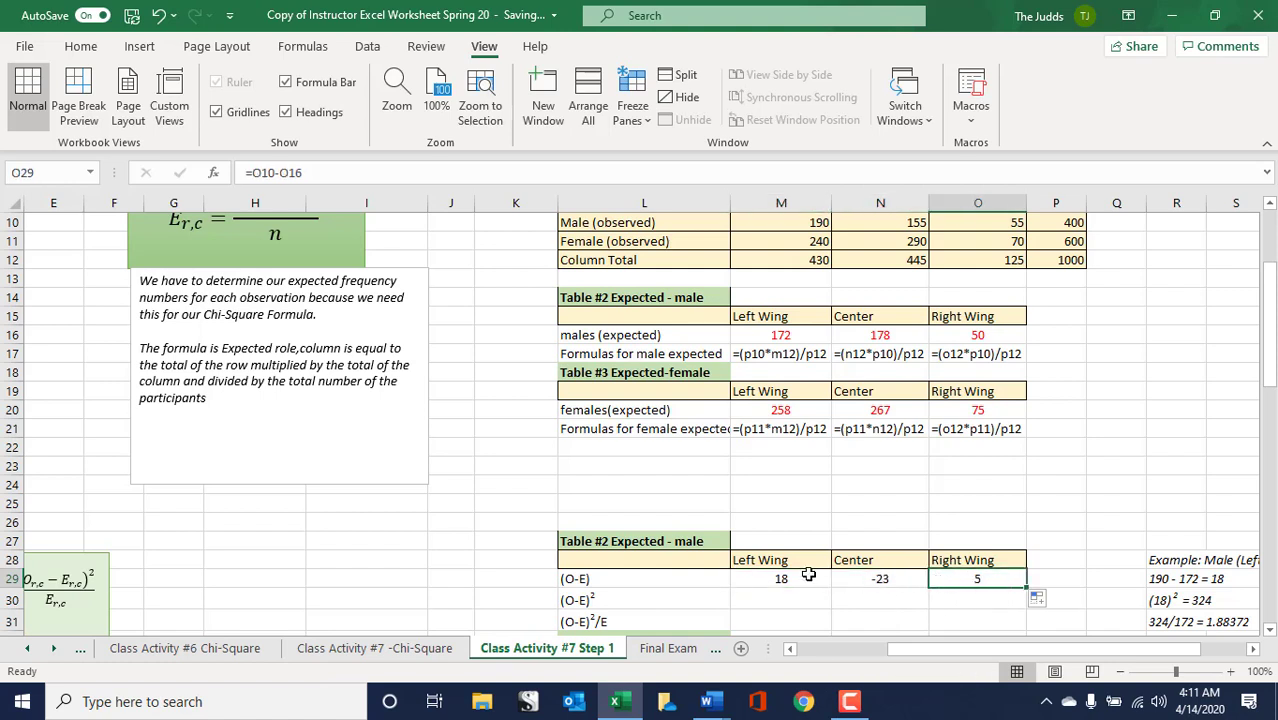
pyautogui.click(912, 585)
pyautogui.click(975, 579)
# - Select the male Left Wing (O-E)² cell M30 below the difference in M29 and show the function library
pyautogui.click(790, 600)
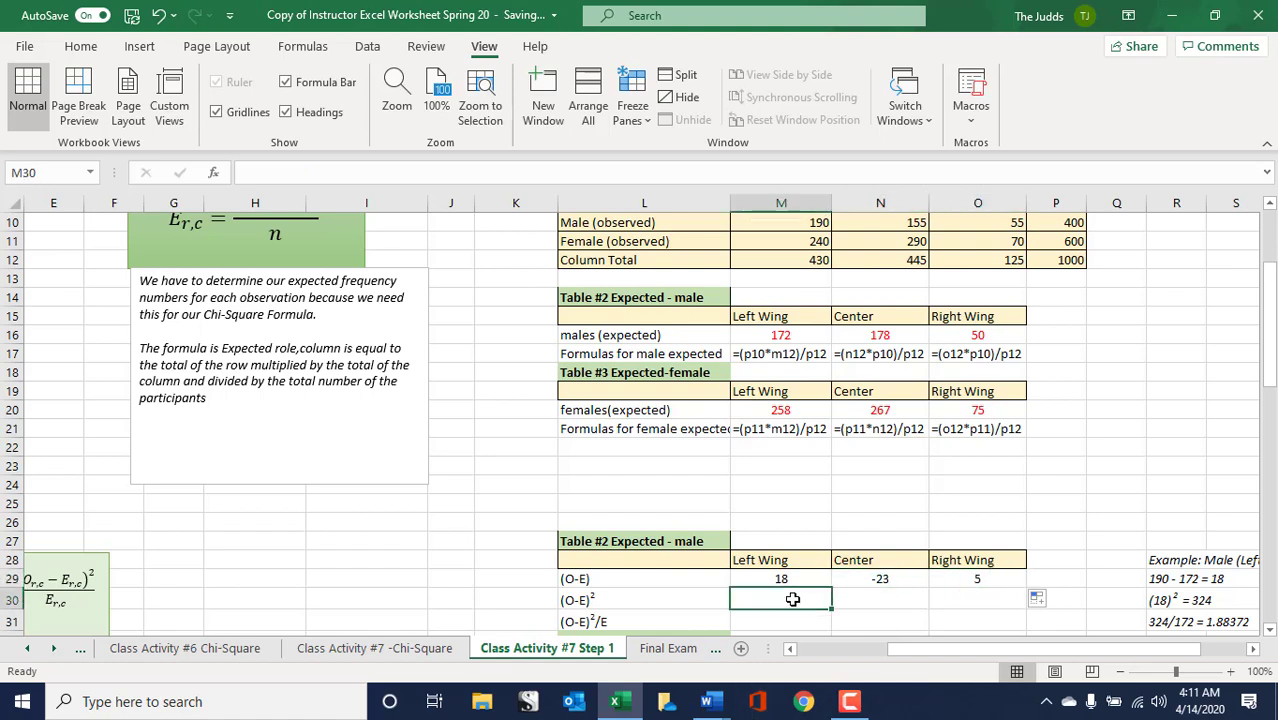
pyautogui.click(785, 581)
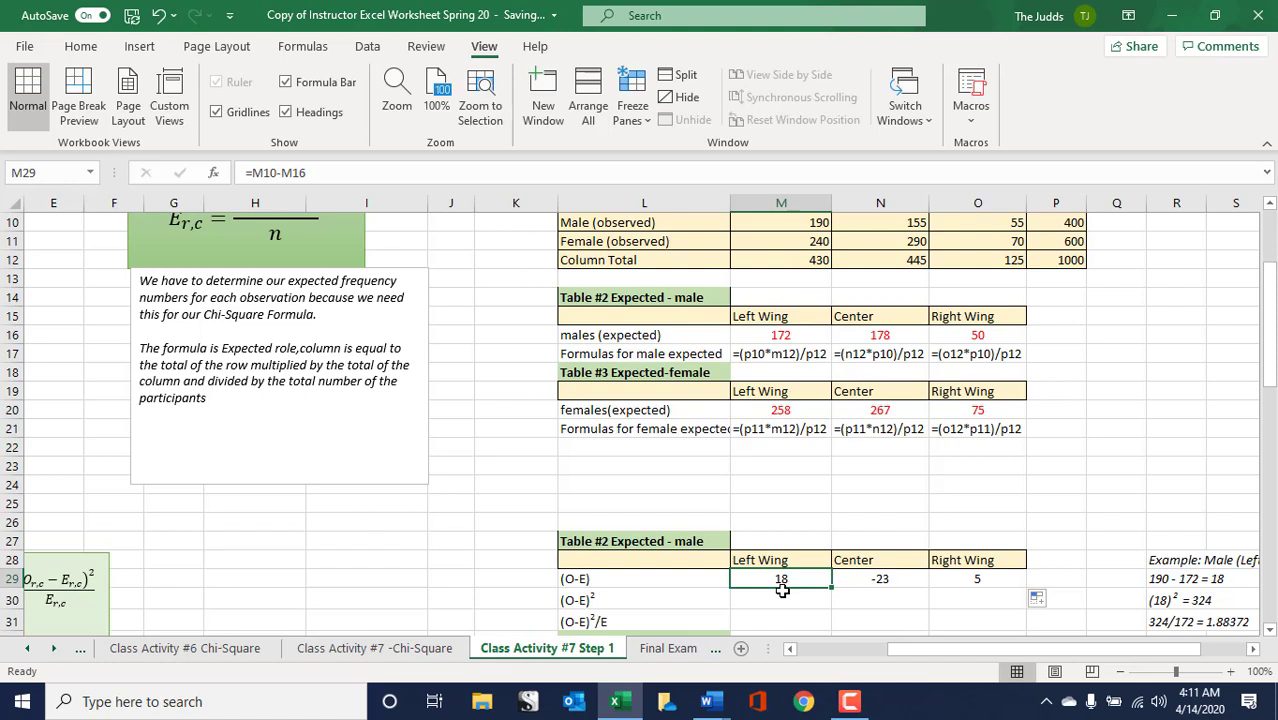
pyautogui.click(787, 601)
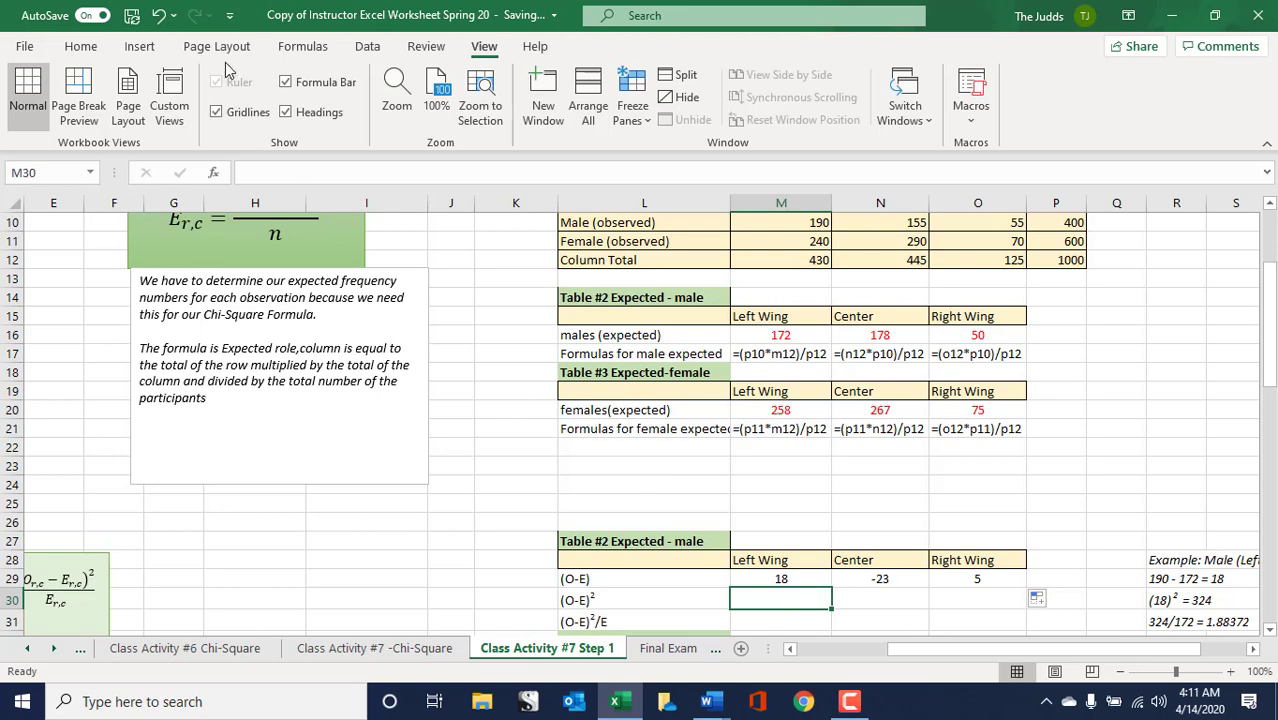
pyautogui.click(305, 45)
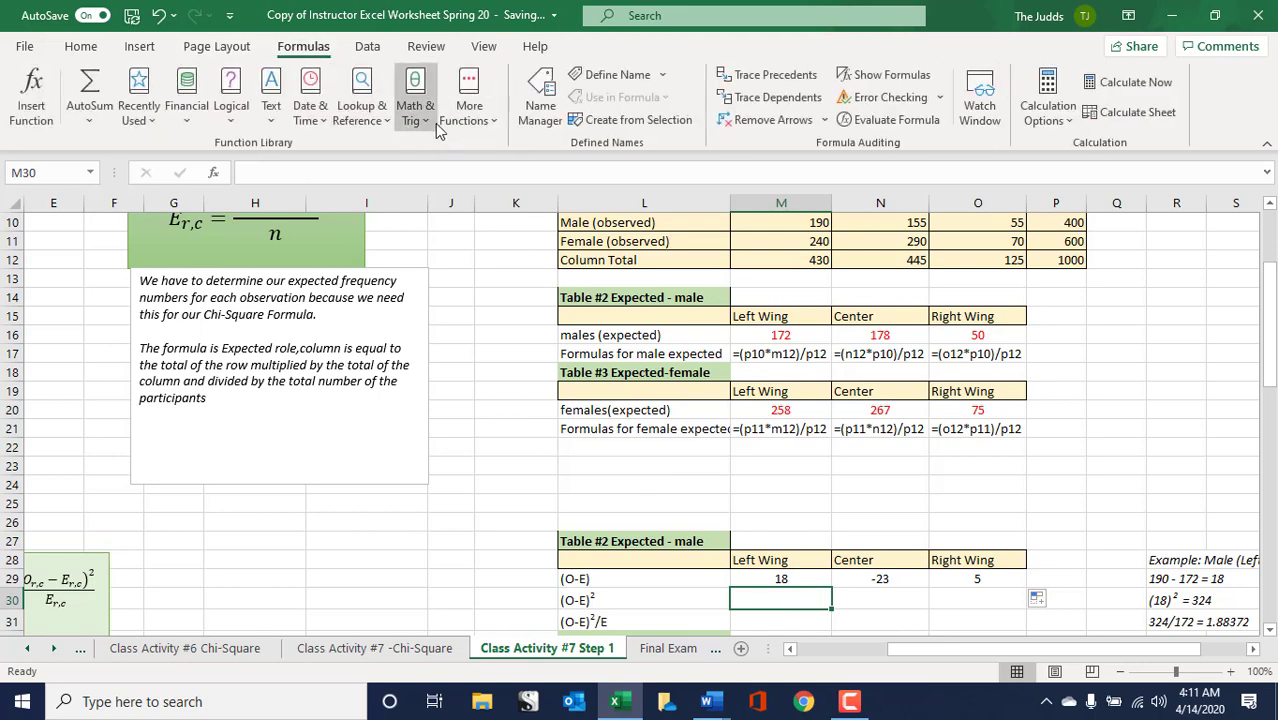
pyautogui.click(466, 110)
pyautogui.moveTo(480, 148)
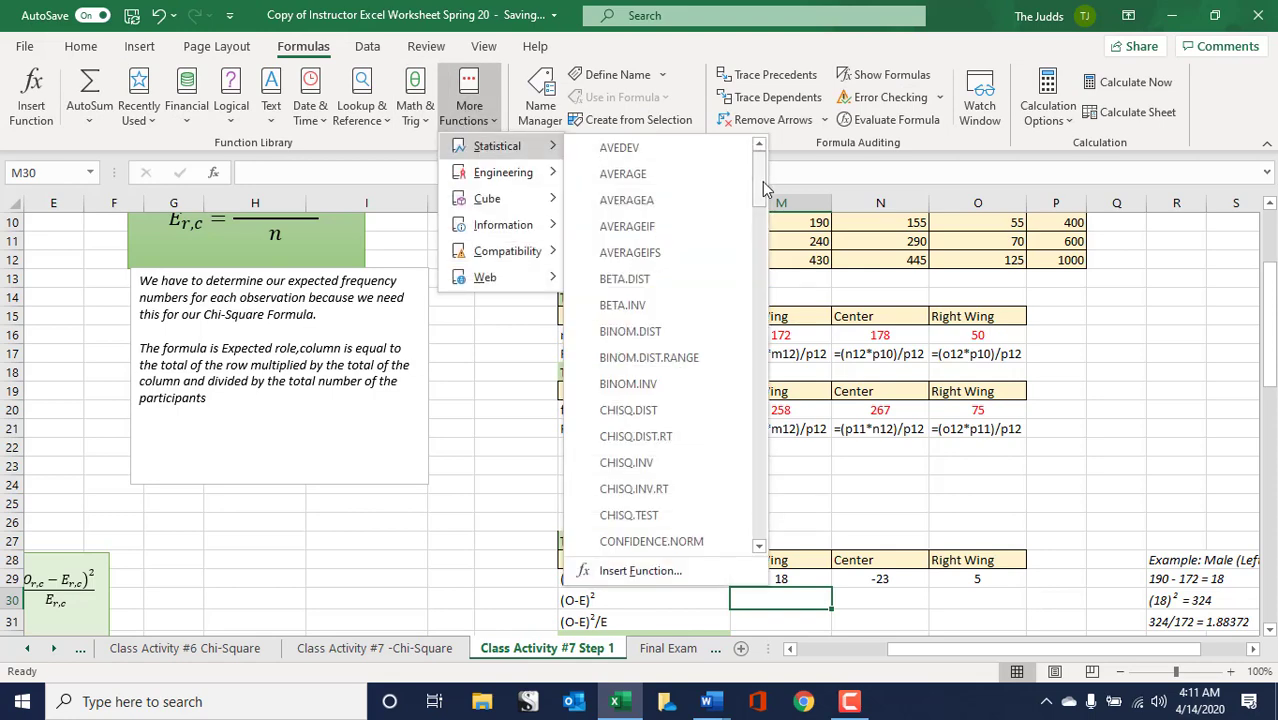
pyautogui.moveTo(765, 185); pyautogui.dragTo(755, 424)
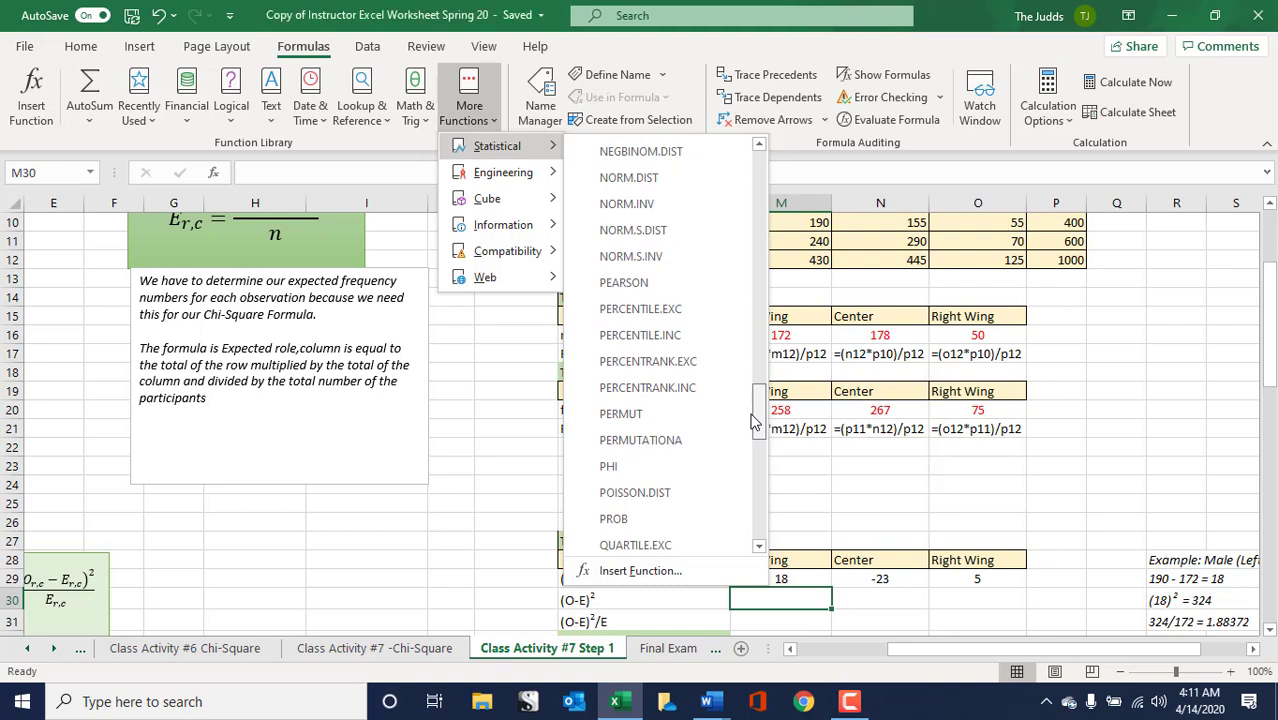
pyautogui.moveTo(755, 424); pyautogui.dragTo(772, 540)
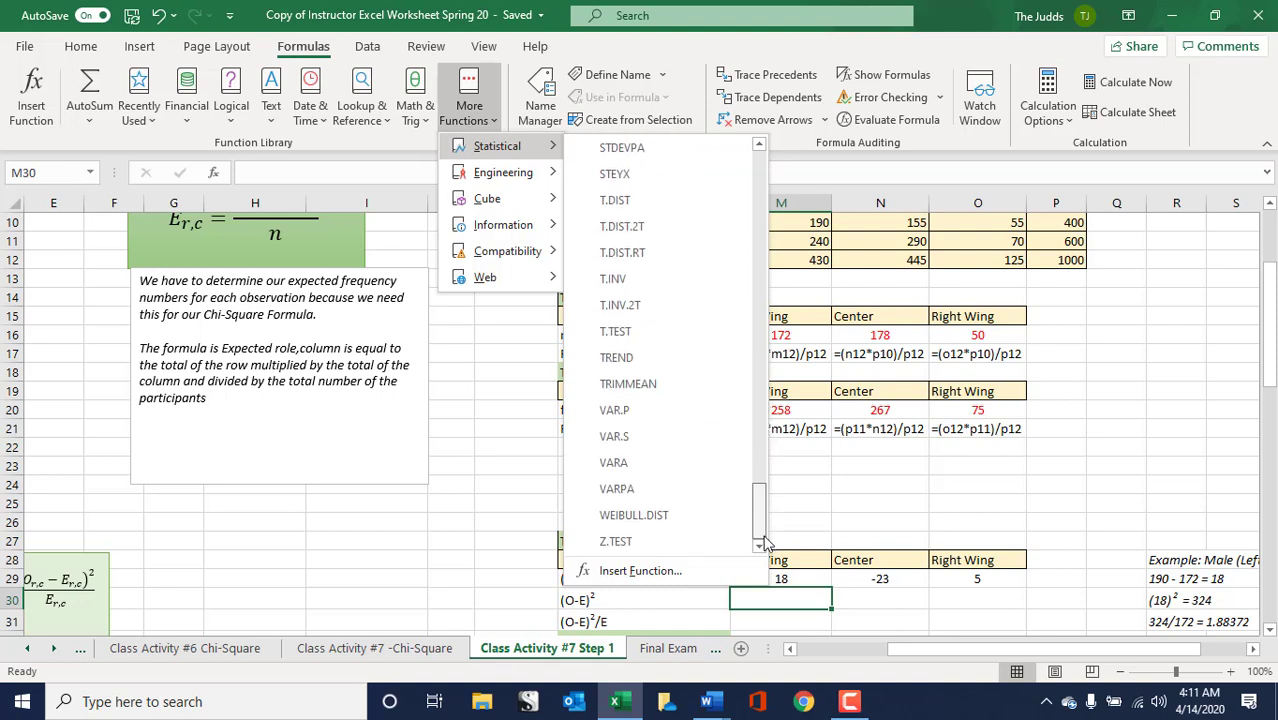
# - Calculate the male Left Wing (O-E)² value in M30 with the POWER function, using M29 as the number and 2 as the power
pyautogui.click(414, 118)
pyautogui.moveTo(542, 215); pyautogui.dragTo(548, 395)
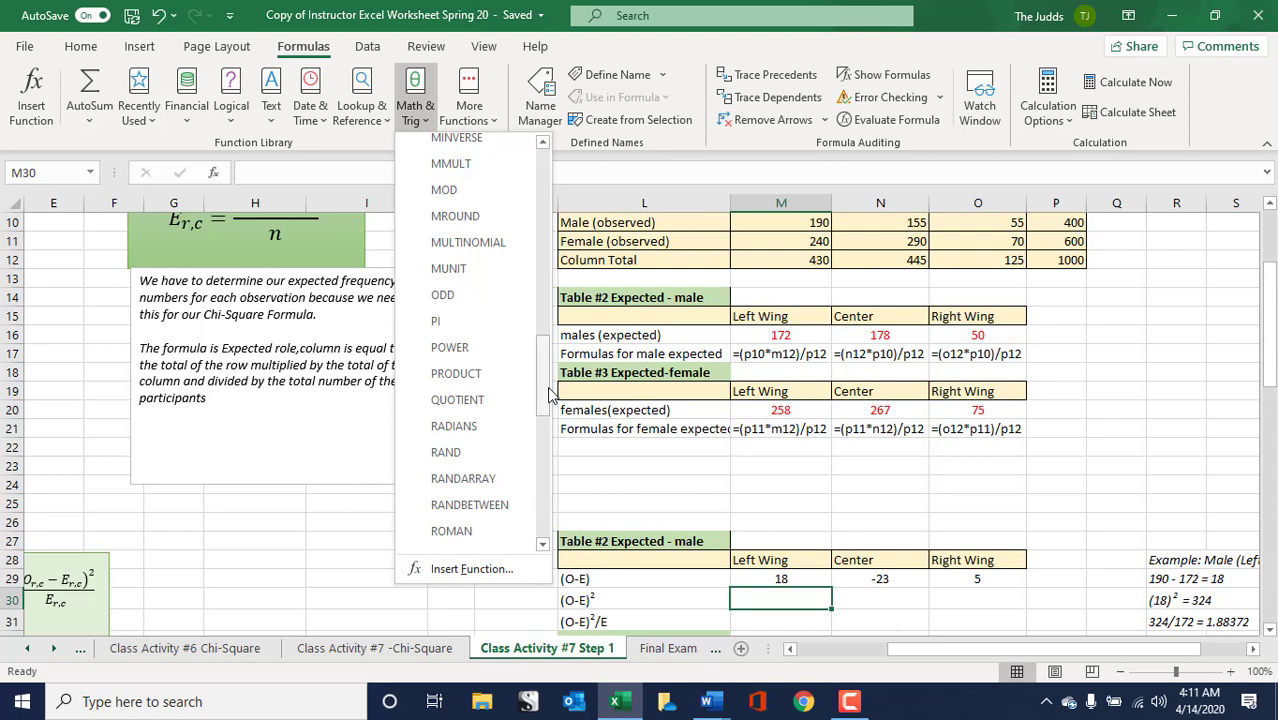
pyautogui.click(461, 348)
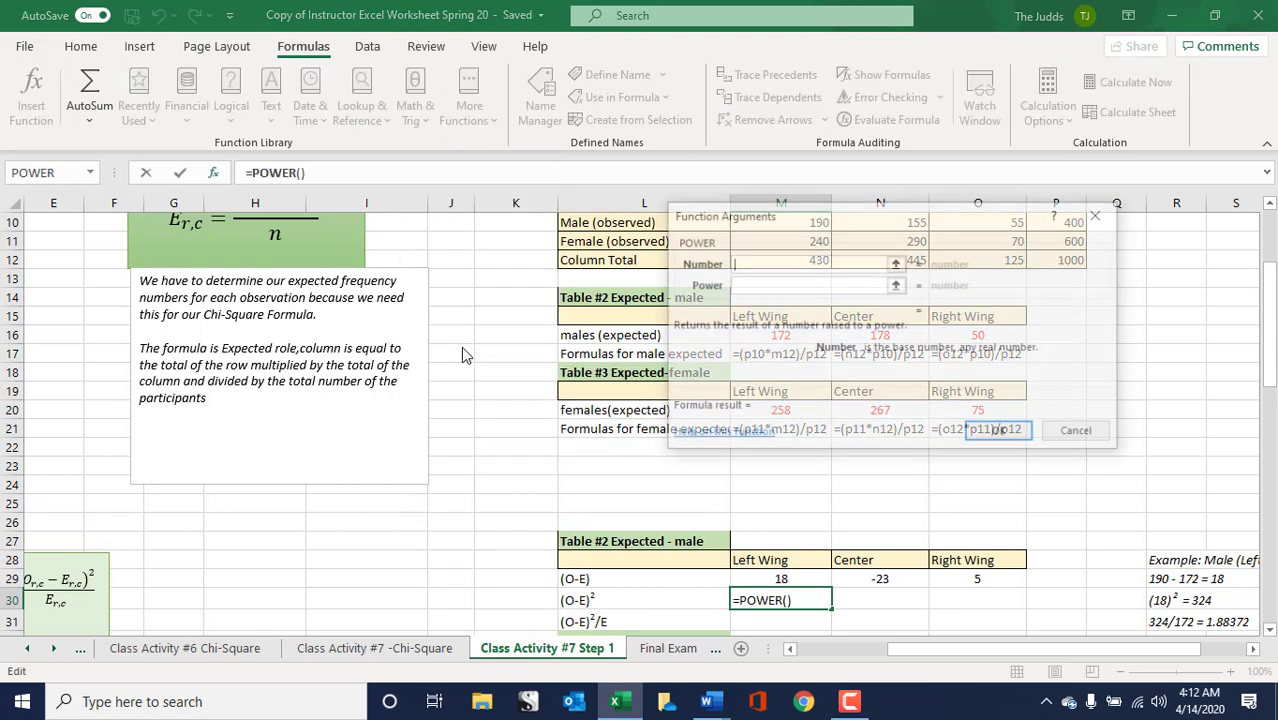
pyautogui.moveTo(802, 220); pyautogui.dragTo(308, 196)
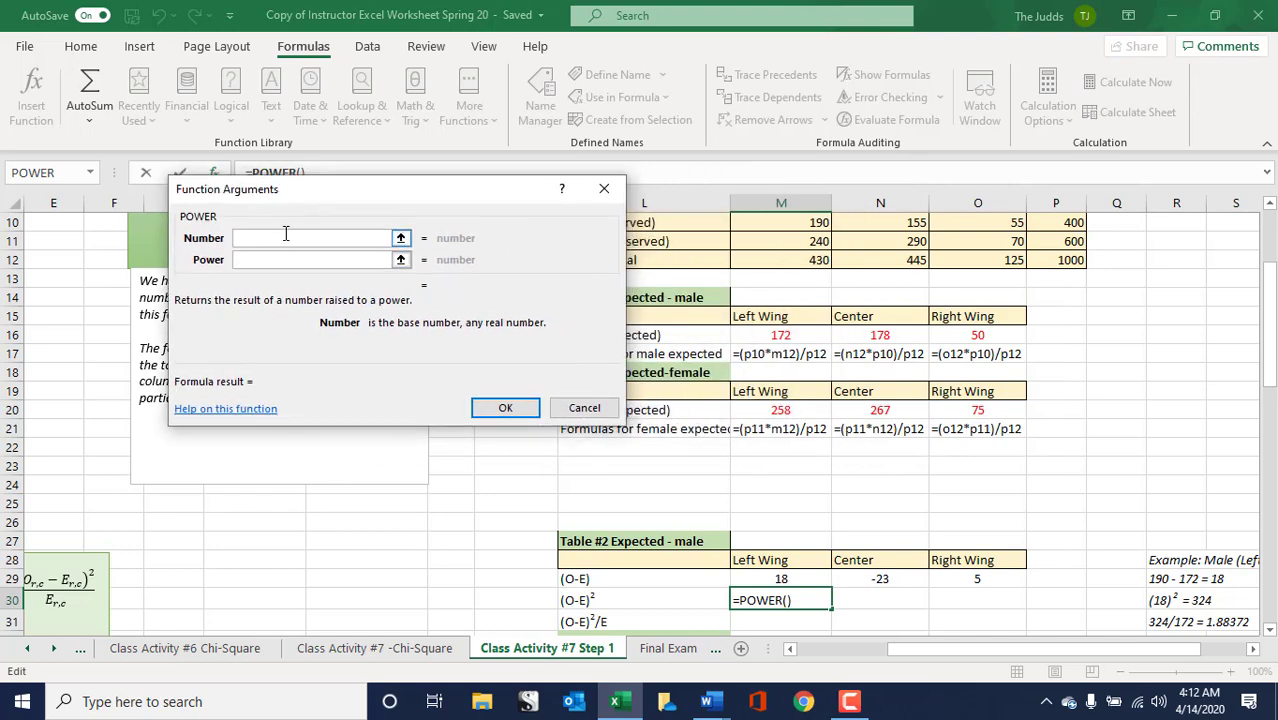
pyautogui.click(400, 238)
pyautogui.click(785, 578)
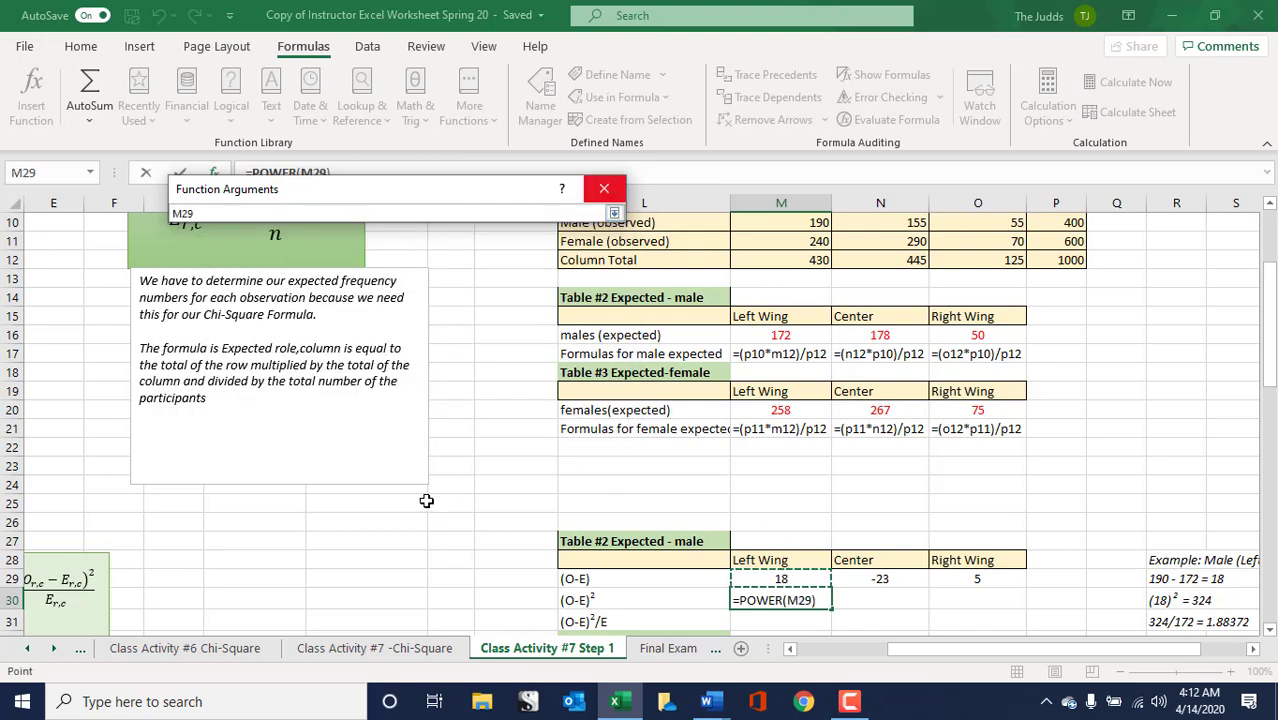
pyautogui.click(614, 213)
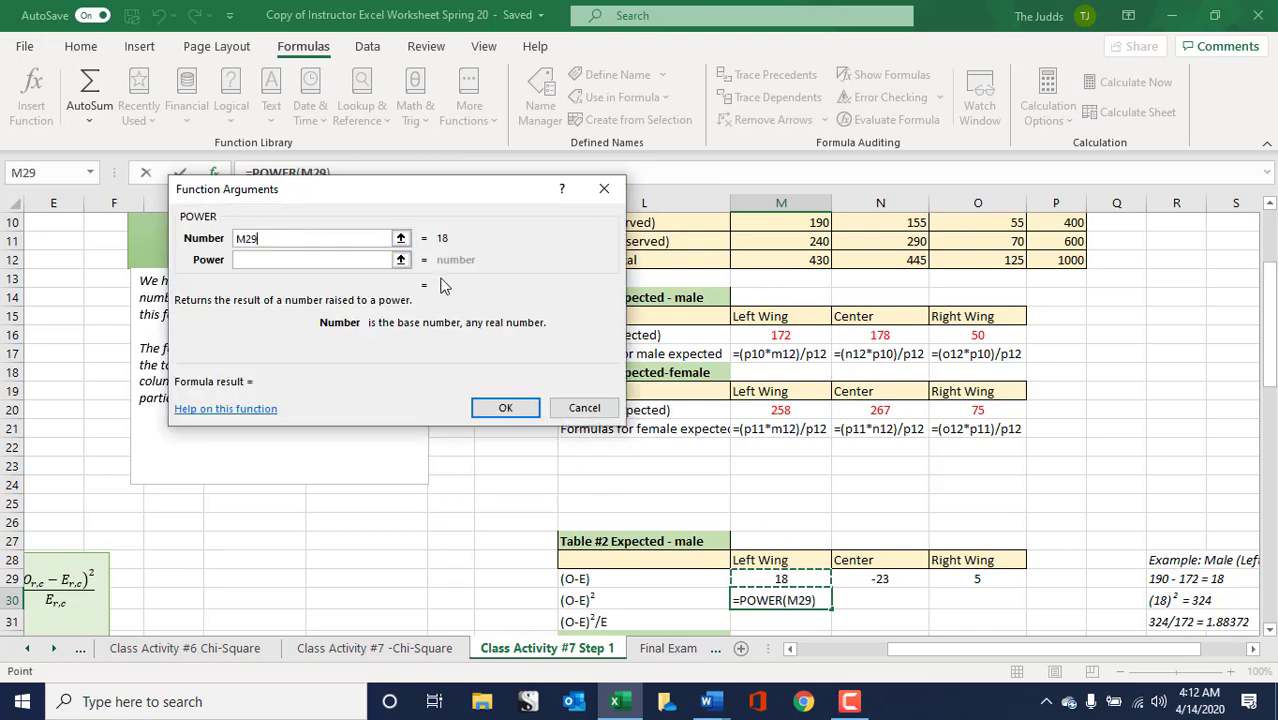
pyautogui.click(321, 264)
pyautogui.write('2')
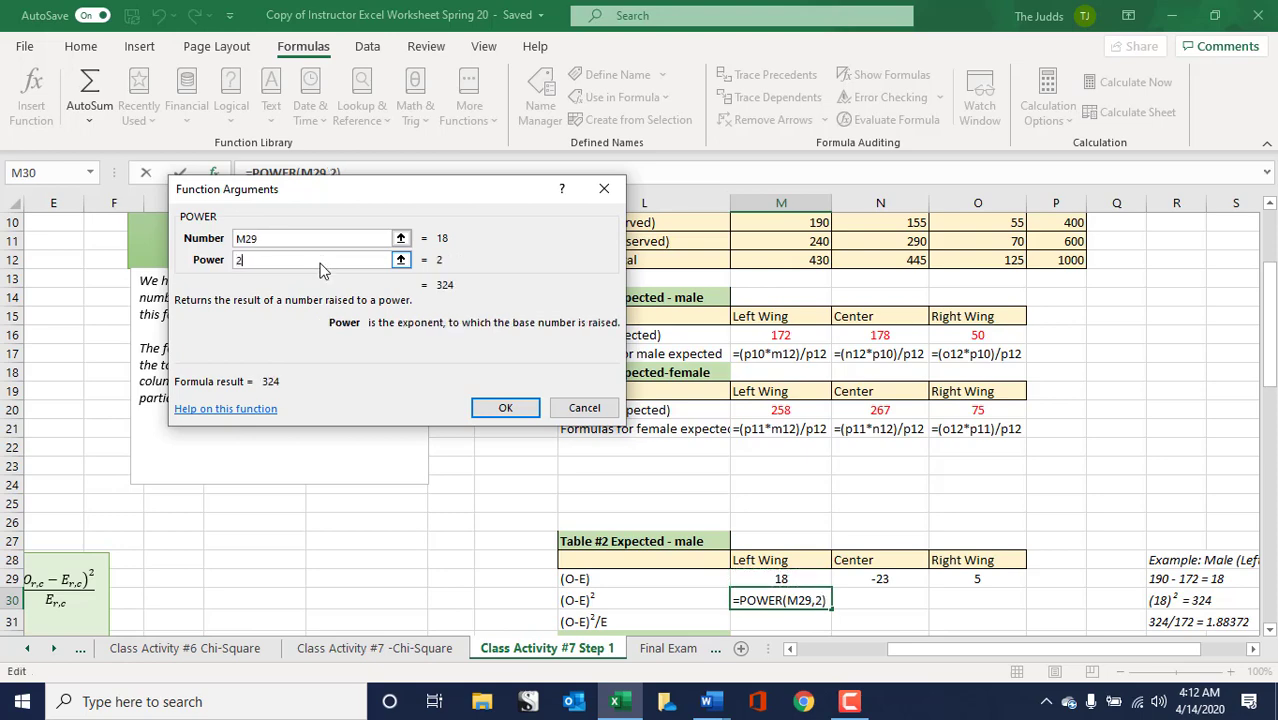
pyautogui.click(521, 410)
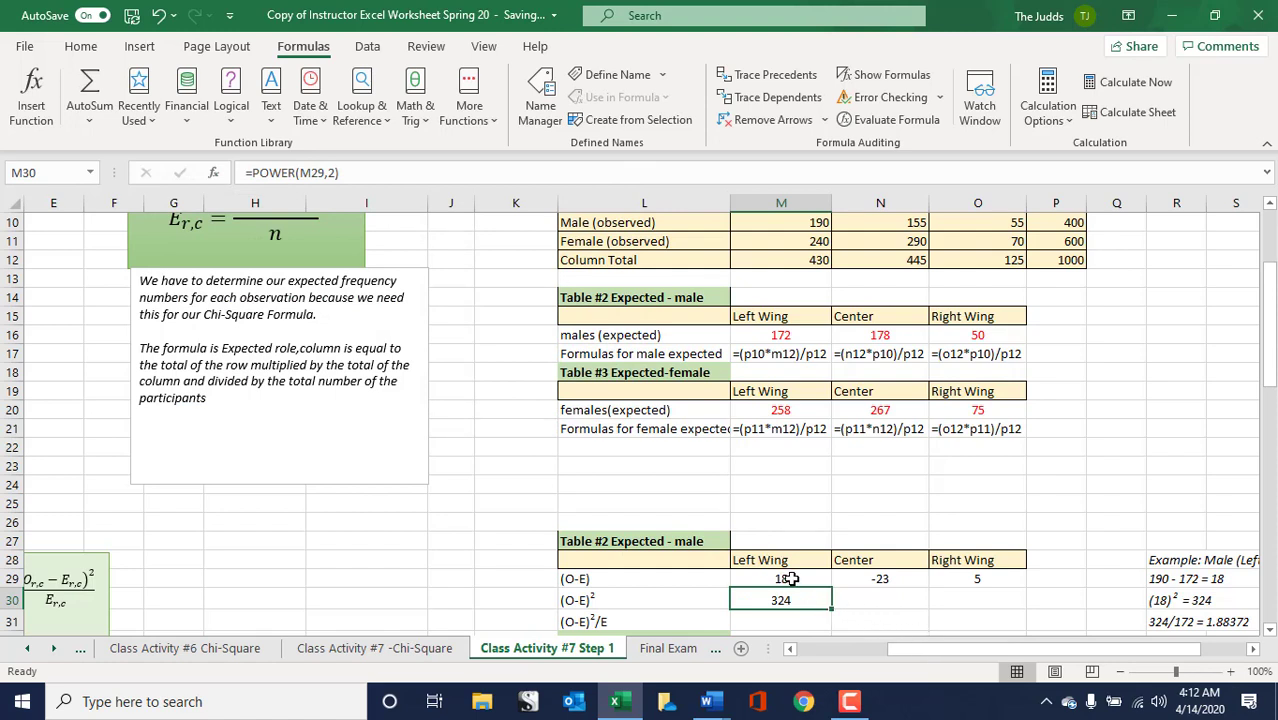
# - Fill the male (O-E)² formula from M30 across to Center and Right Wing, and check the source cell
pyautogui.moveTo(829, 608); pyautogui.dragTo(960, 608)
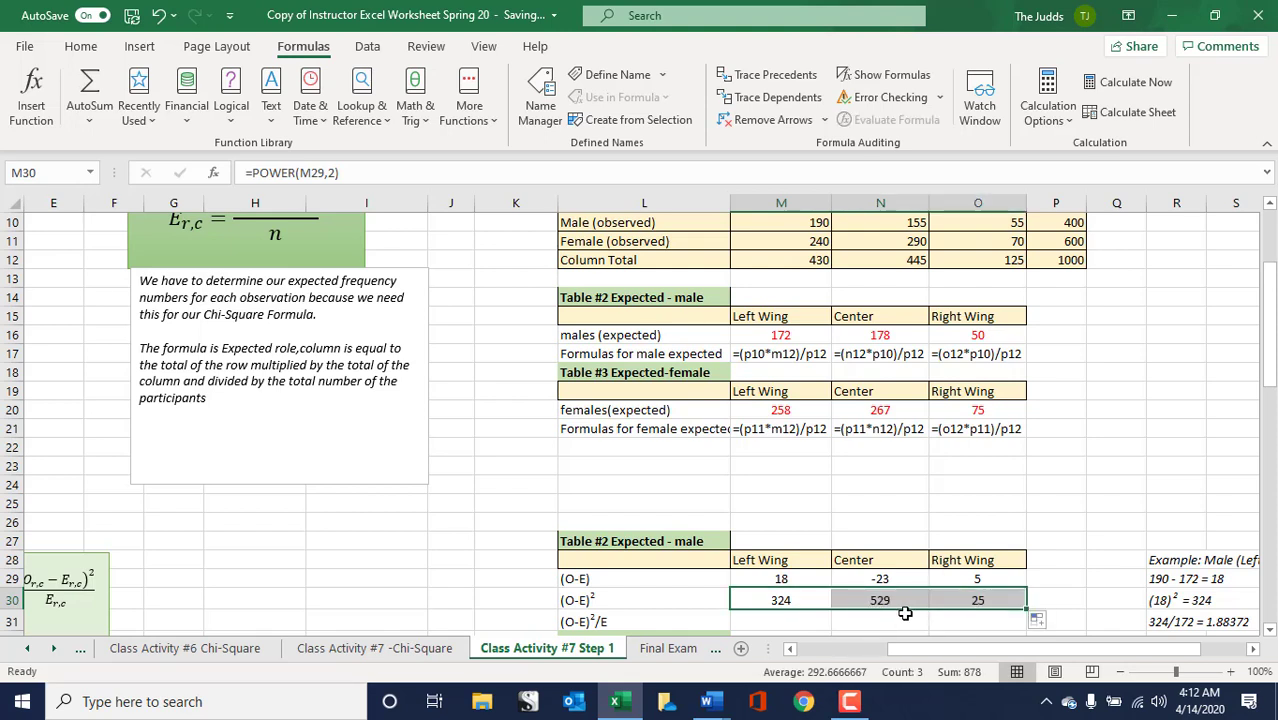
pyautogui.click(1064, 560)
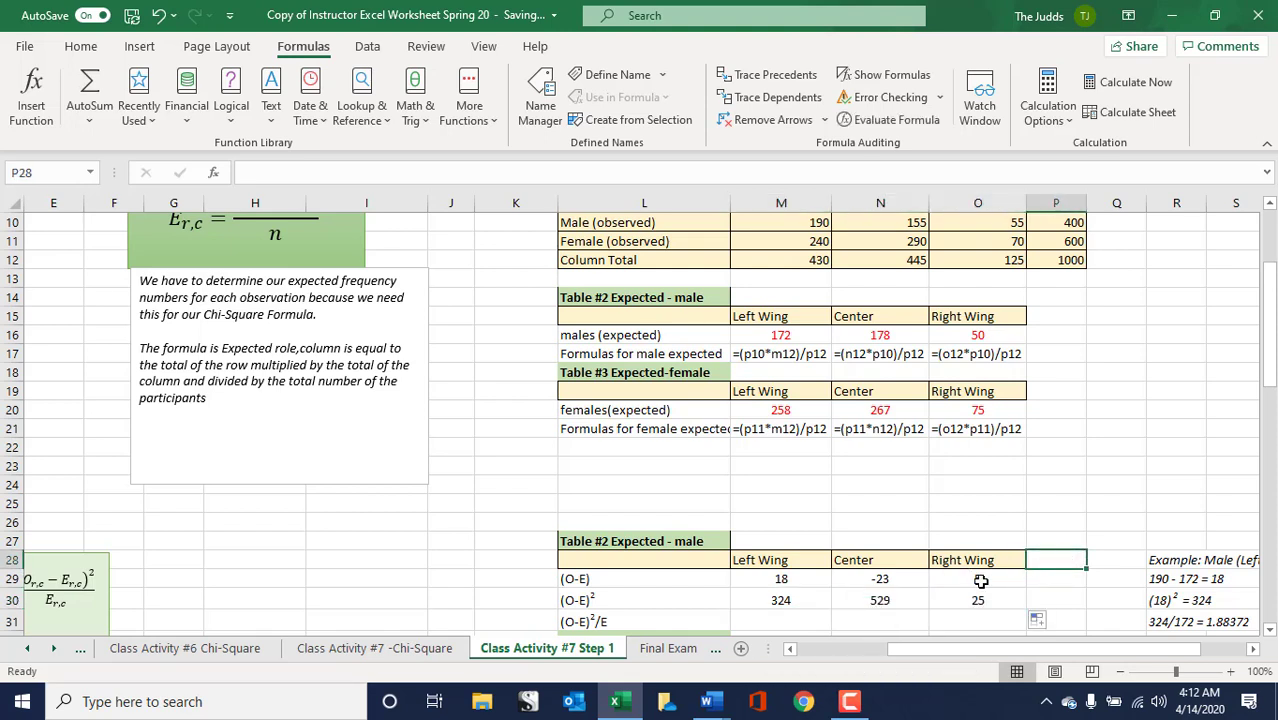
pyautogui.click(812, 601)
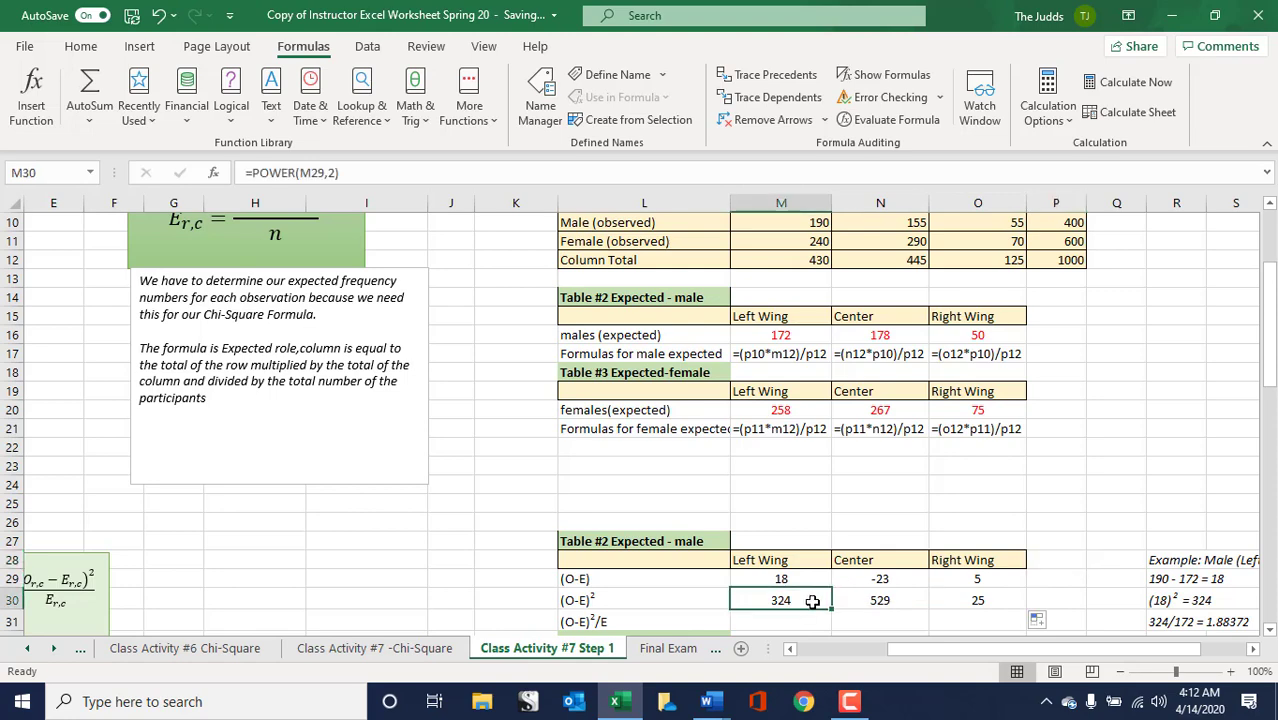
# - Calculate the male Left Wing (O-E)²/E value in M31 with the formula =M30/M16, dividing the squared difference by the expected count
pyautogui.scroll(-1, 1057, 572)
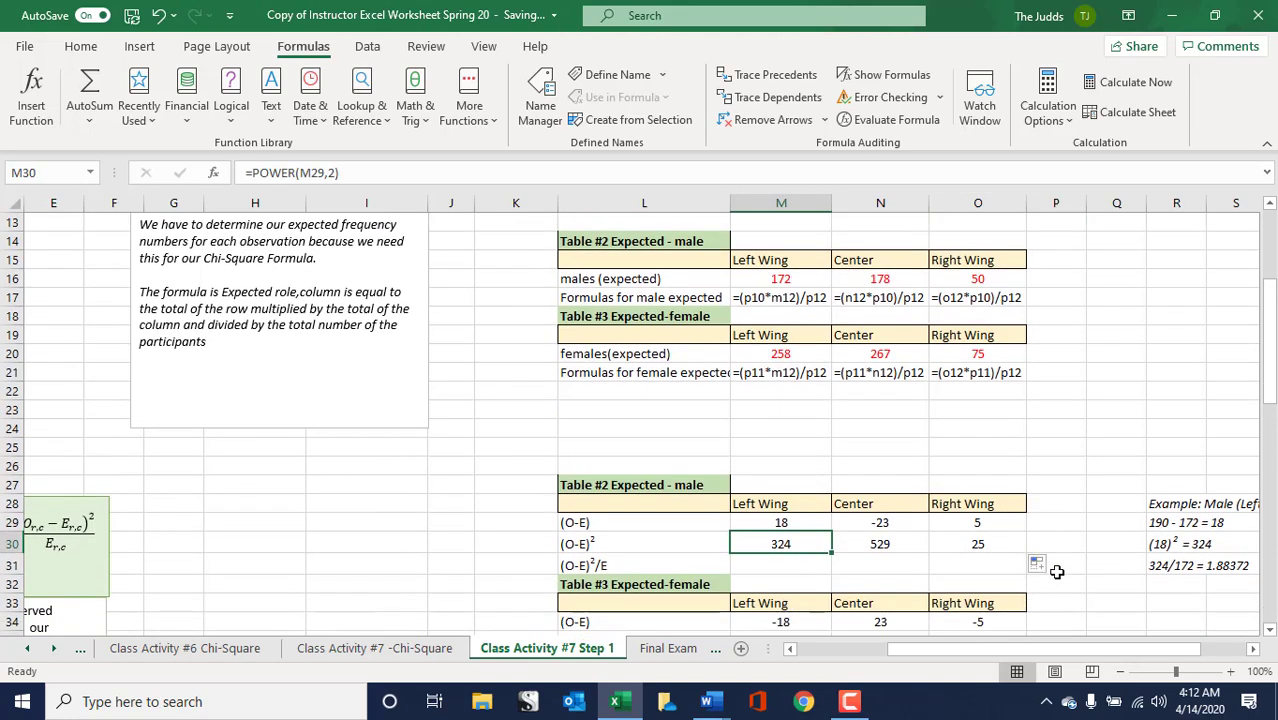
pyautogui.scroll(-1, 1057, 572)
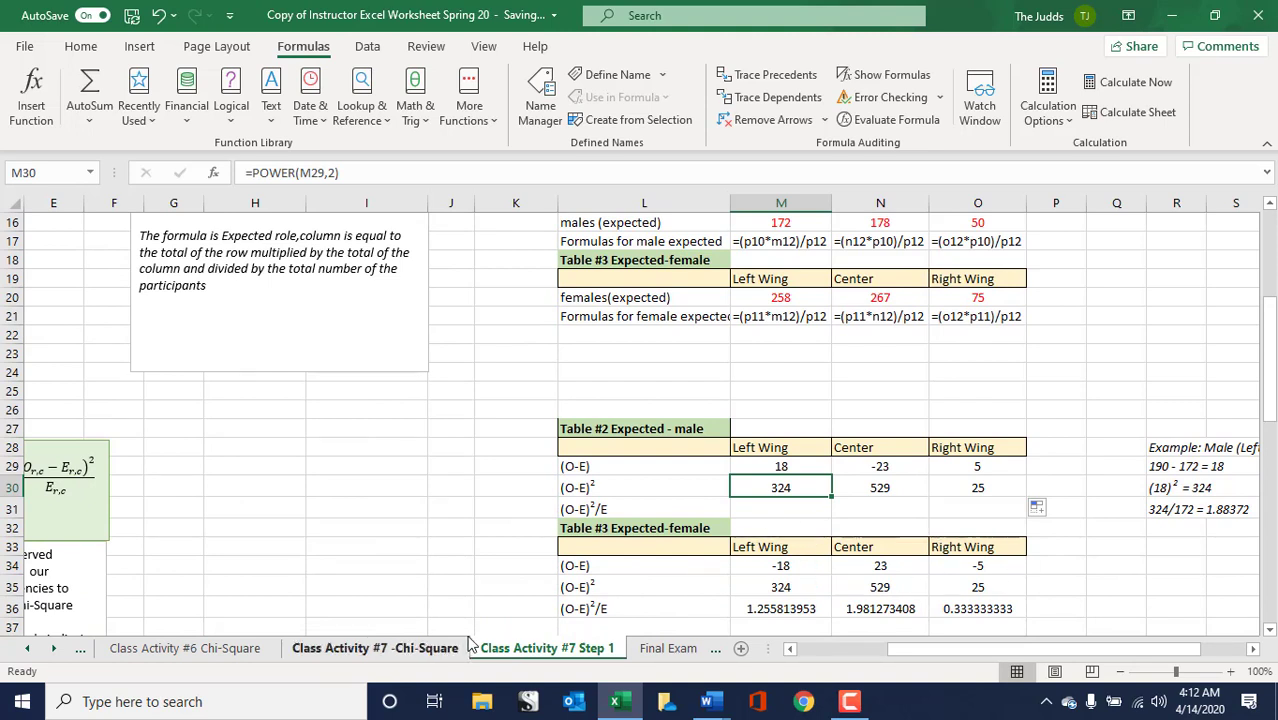
pyautogui.click(772, 507)
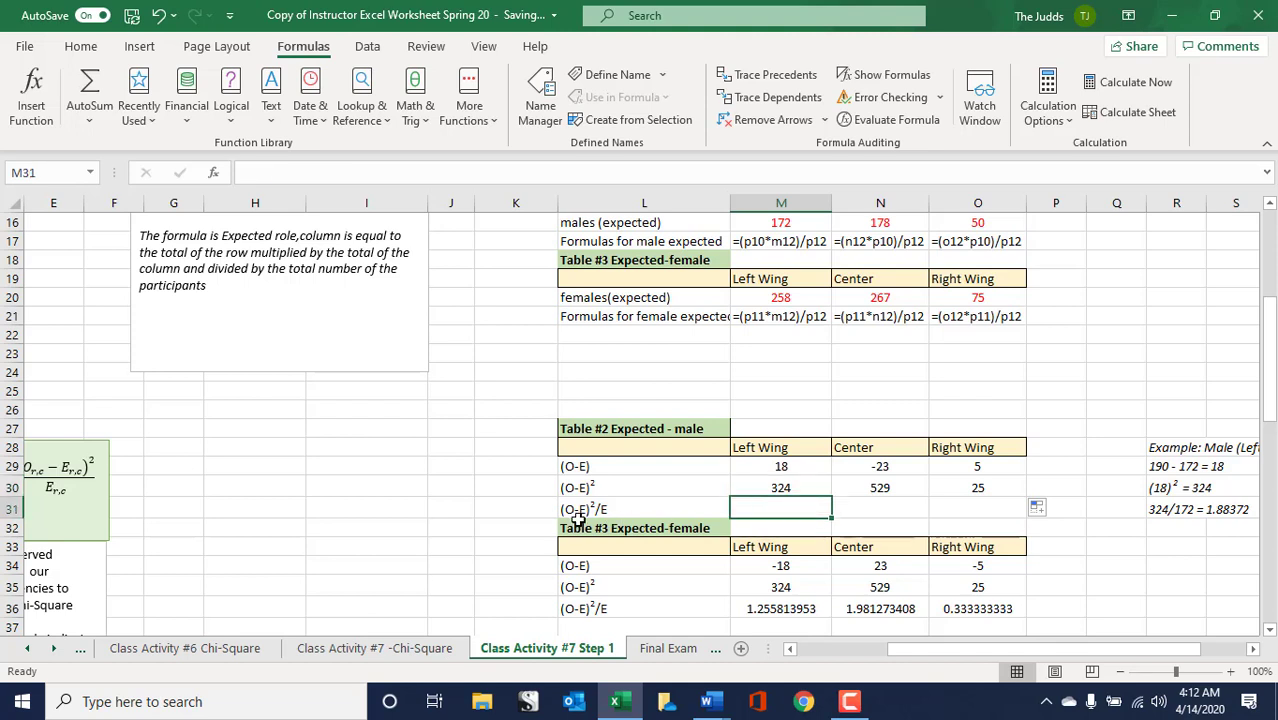
pyautogui.click(767, 485)
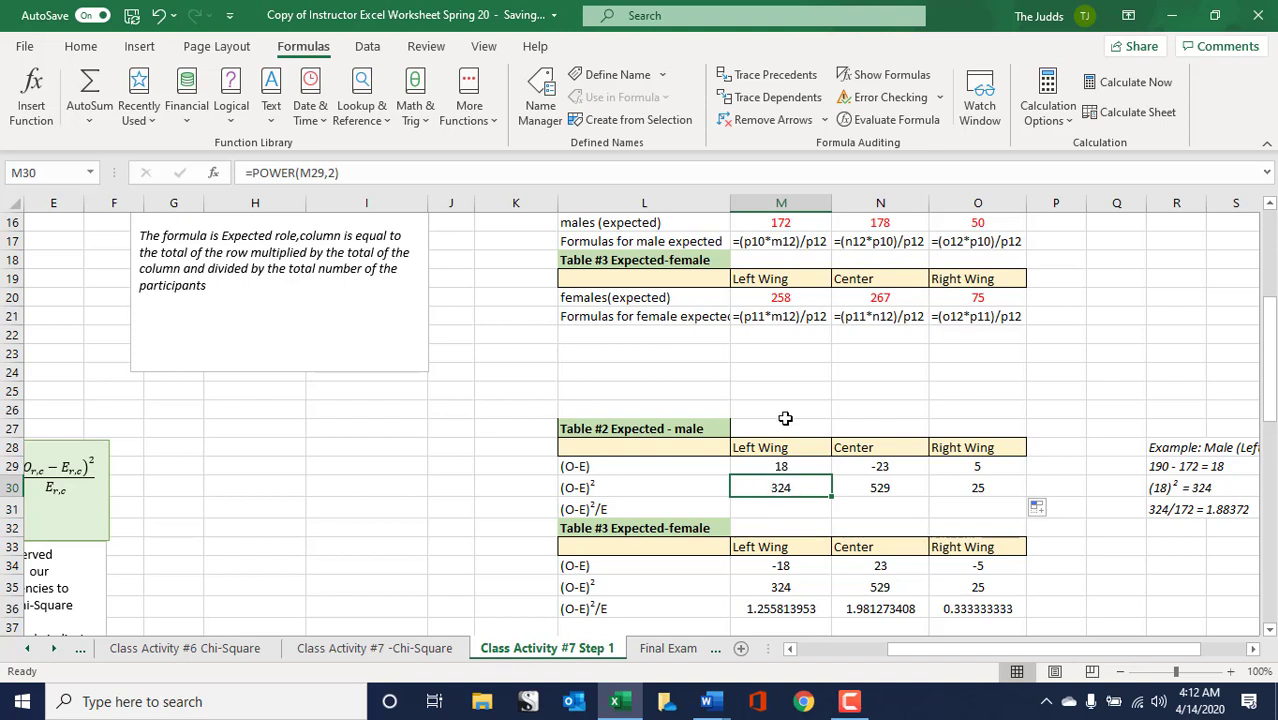
pyautogui.click(804, 224)
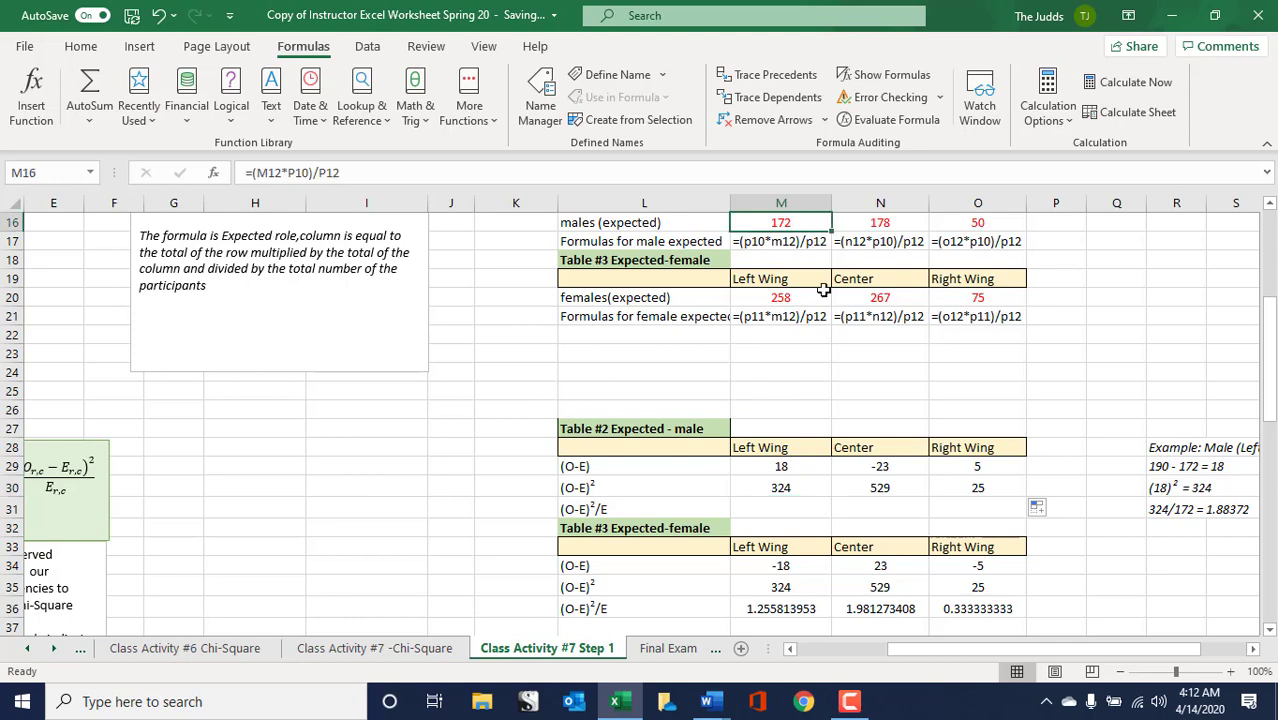
pyautogui.scroll(1, 817, 280)
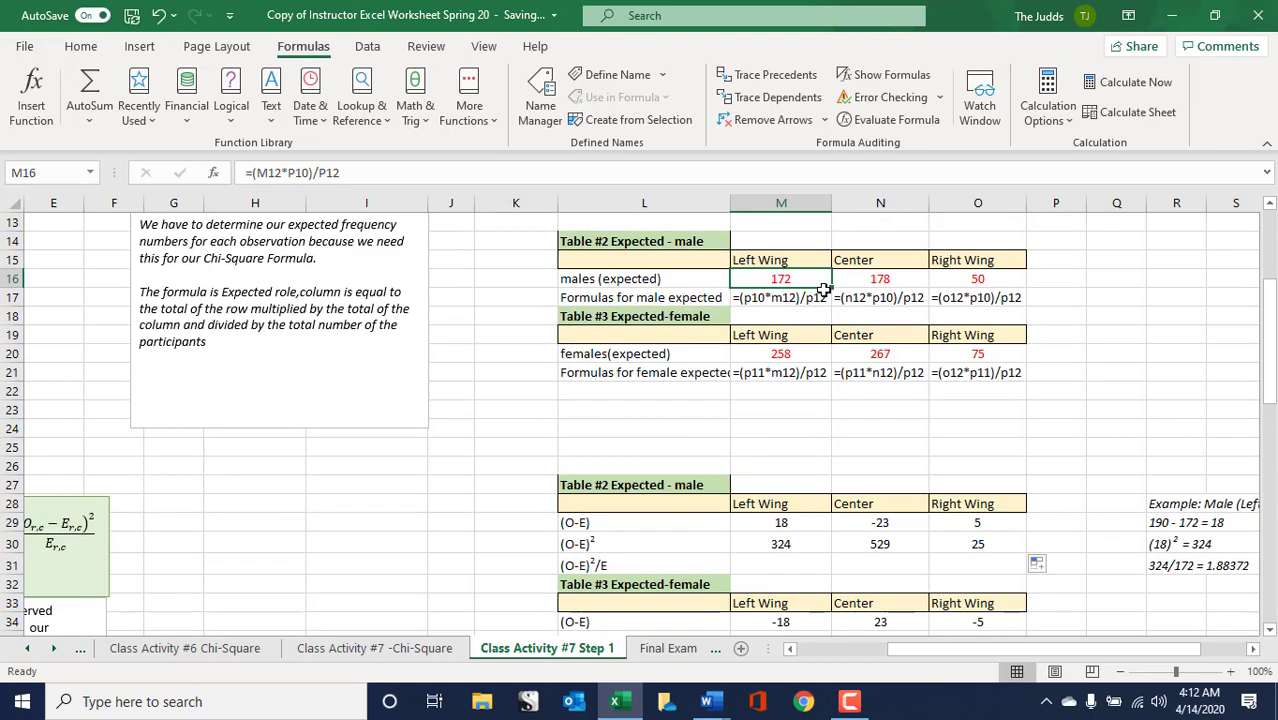
pyautogui.click(797, 566)
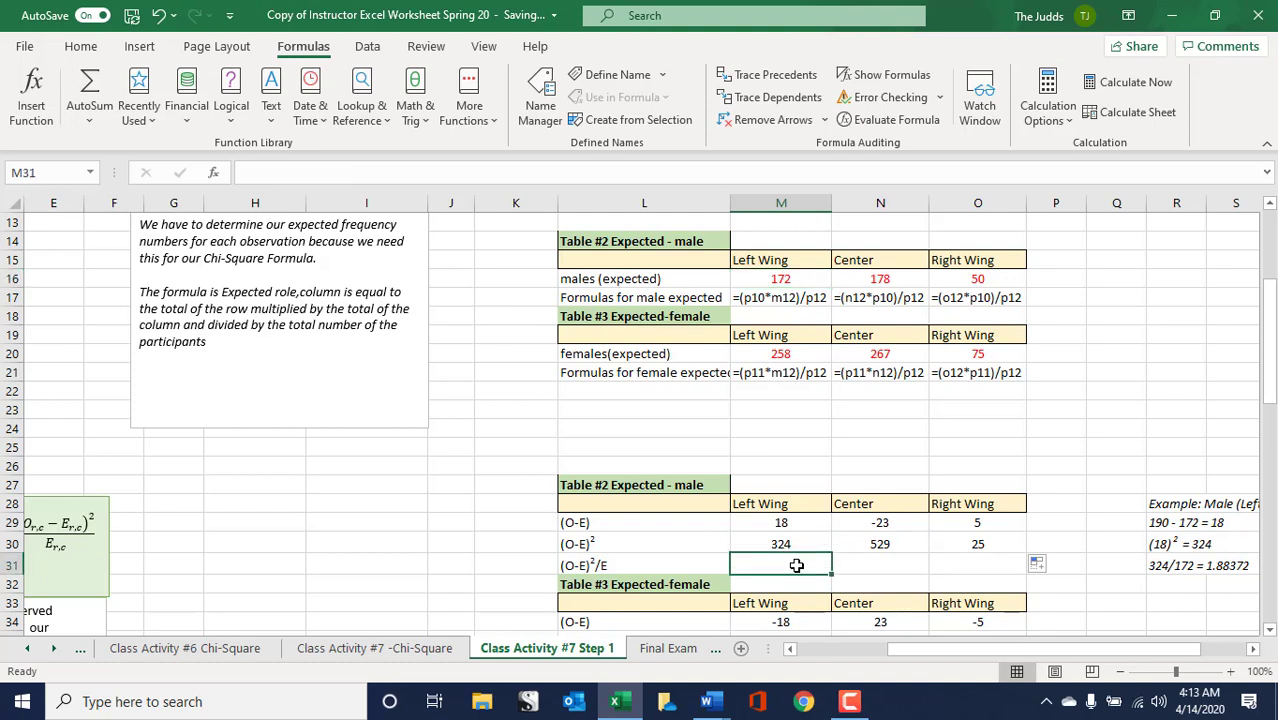
pyautogui.write('=')
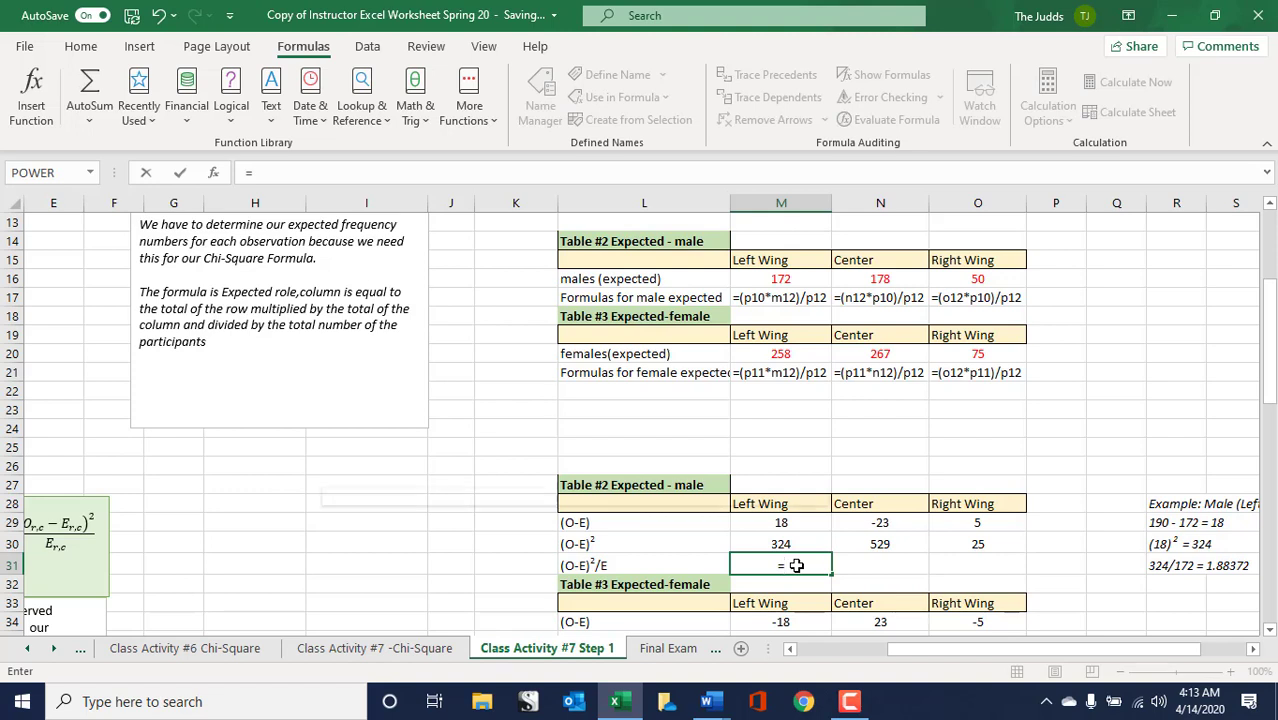
pyautogui.write('m30')
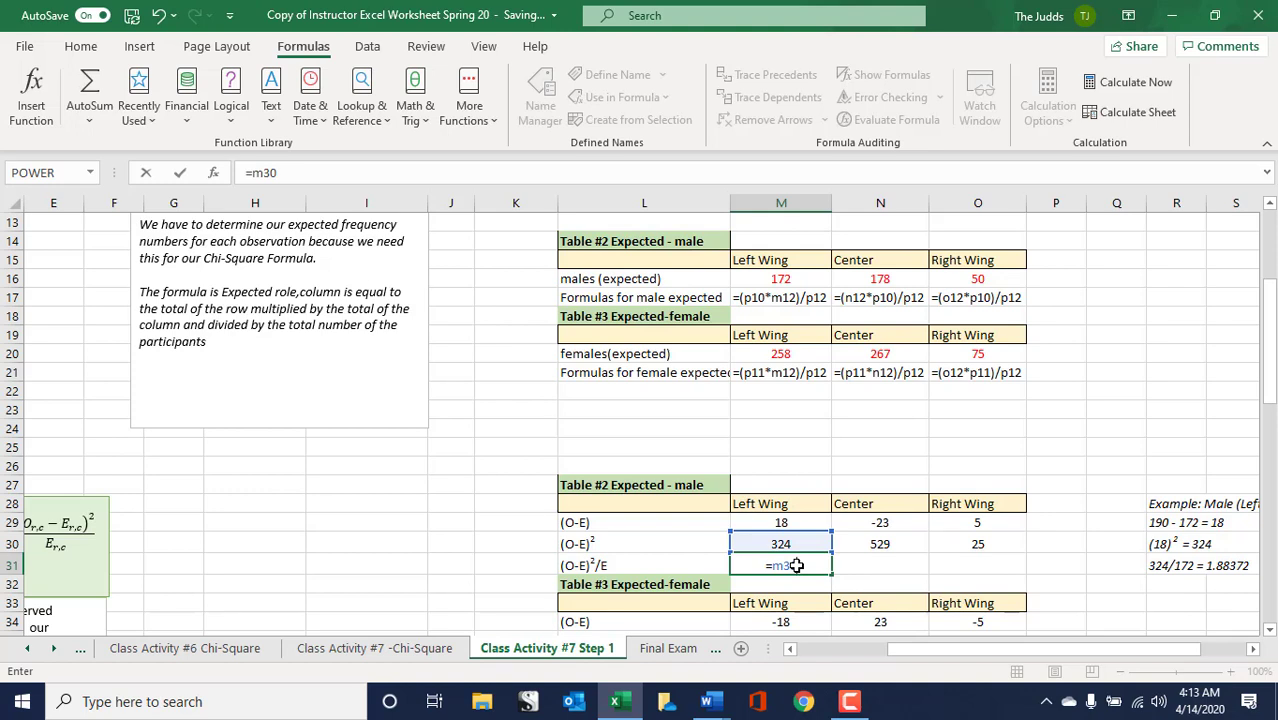
pyautogui.write('/m16')
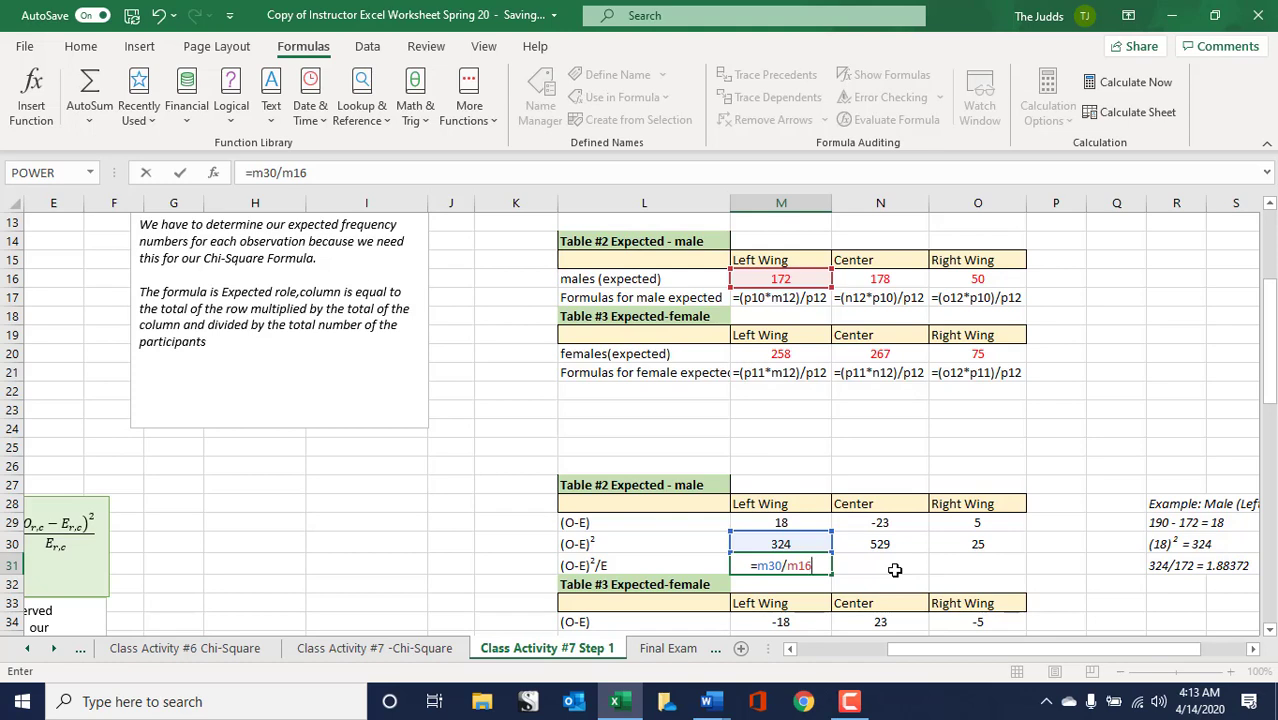
pyautogui.press('Return')
# - Fill the male (O-E)²/E formula from M31 across to Center and Right Wing
pyautogui.click(790, 567)
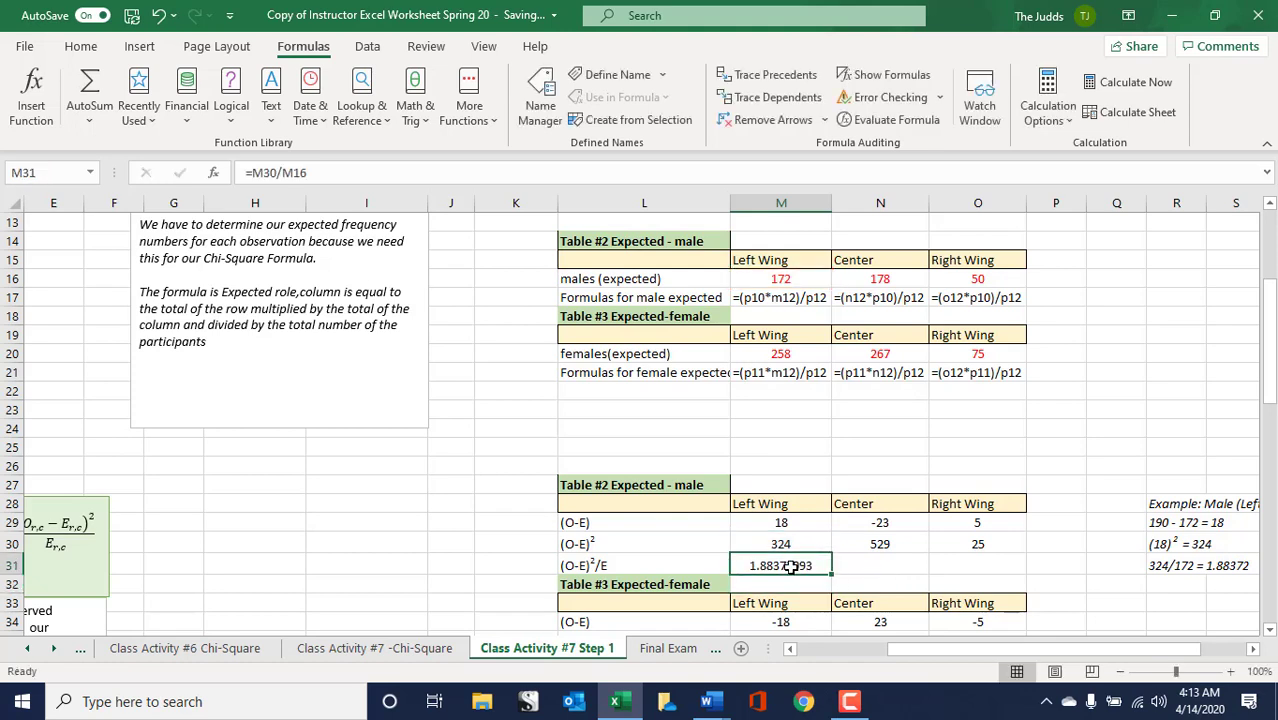
pyautogui.moveTo(827, 568); pyautogui.dragTo(975, 568)
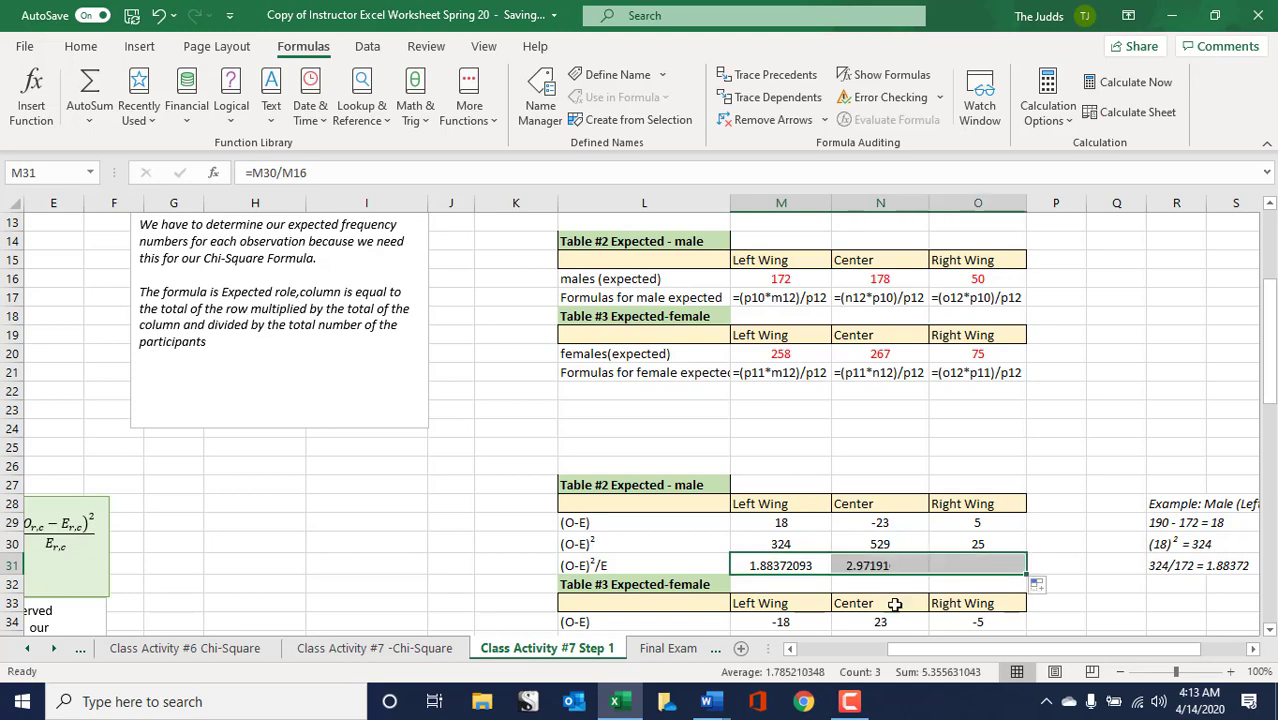
pyautogui.click(994, 566)
# - Format the male (O-E)²/E values in M31:O31 as Number with two decimal places
pyautogui.moveTo(766, 566); pyautogui.dragTo(965, 566)
pyautogui.rightClick(960, 570)
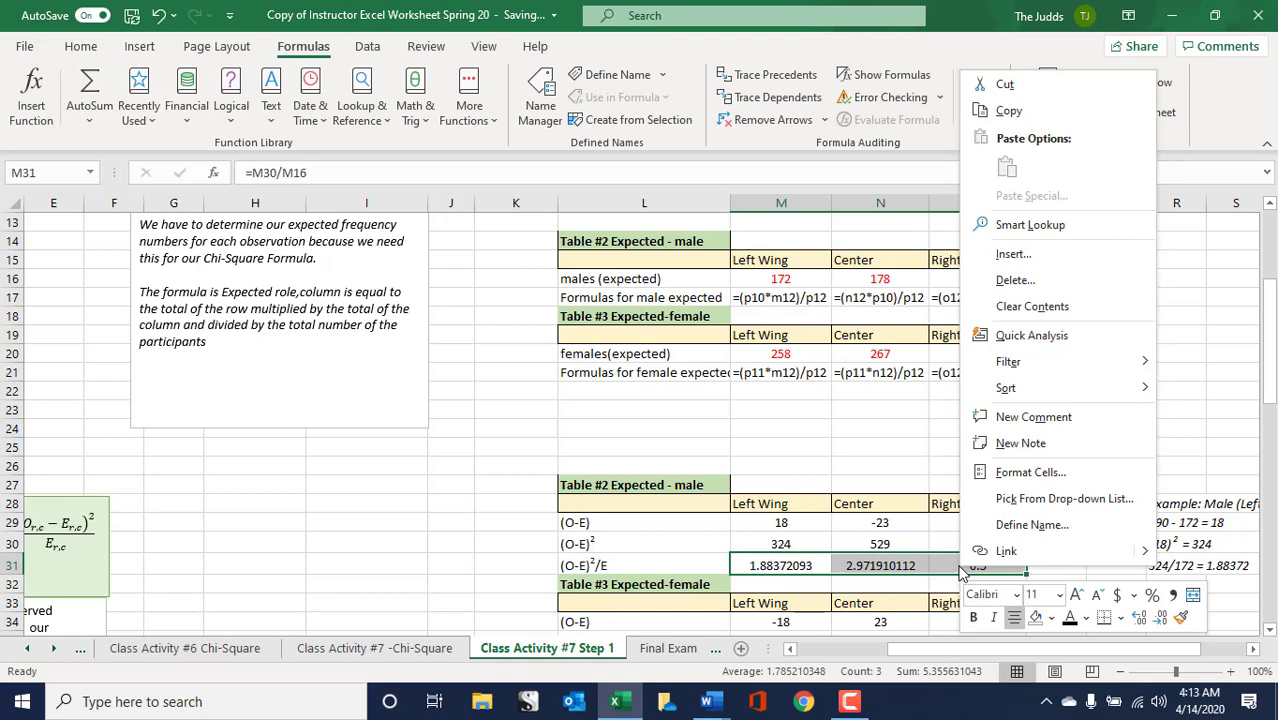
pyautogui.click(1030, 472)
pyautogui.click(812, 322)
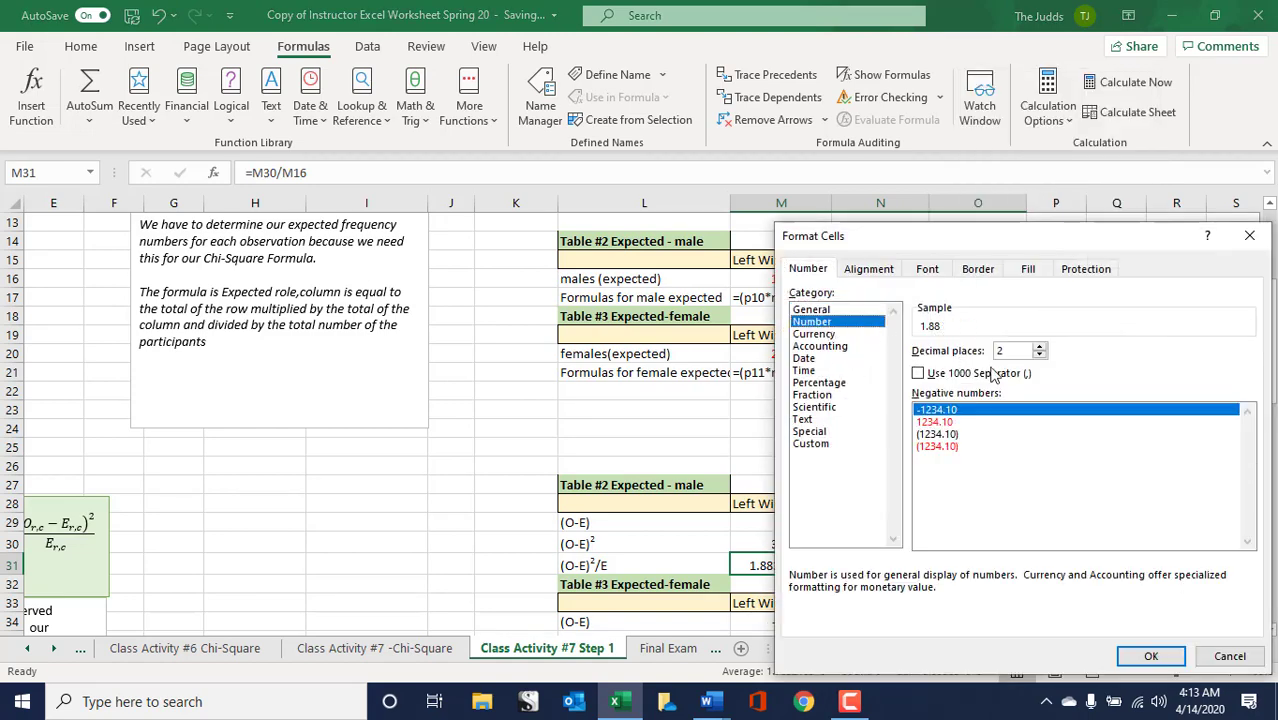
pyautogui.click(1150, 656)
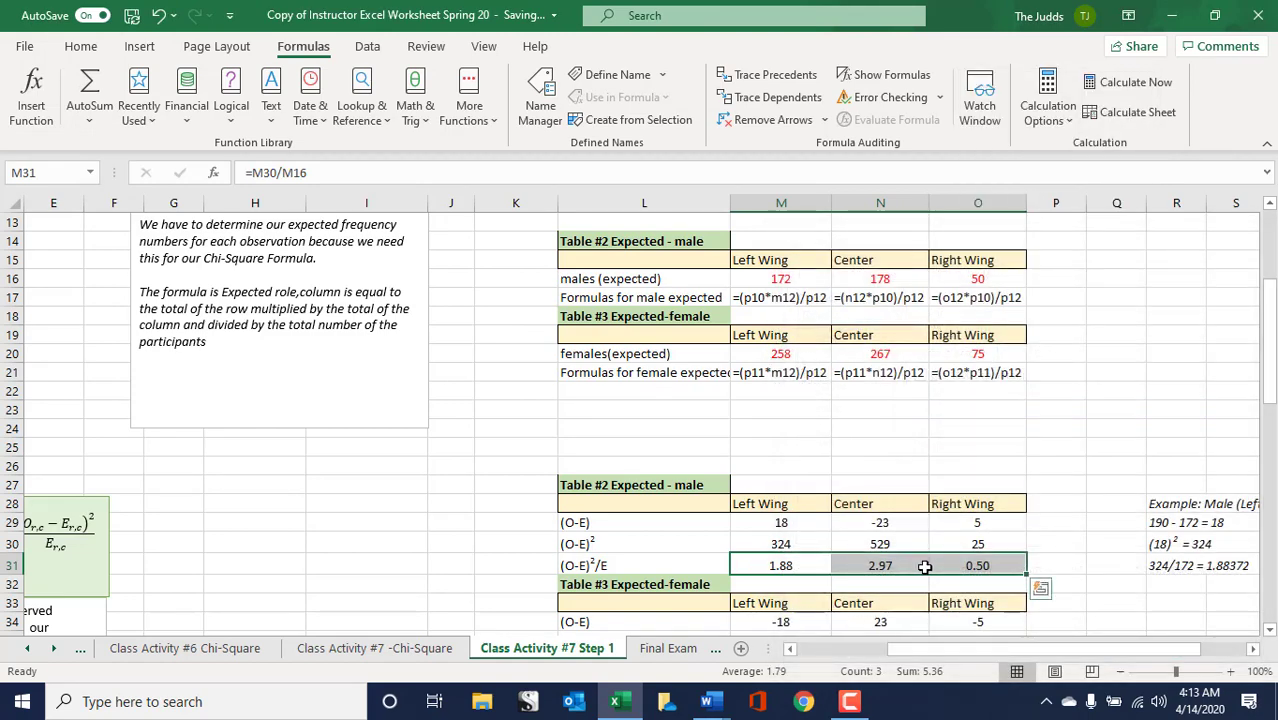
# - Total the male (O-E)²/E values in P31 with the SUM function over M31:O31, and check the formula
pyautogui.click(1056, 563)
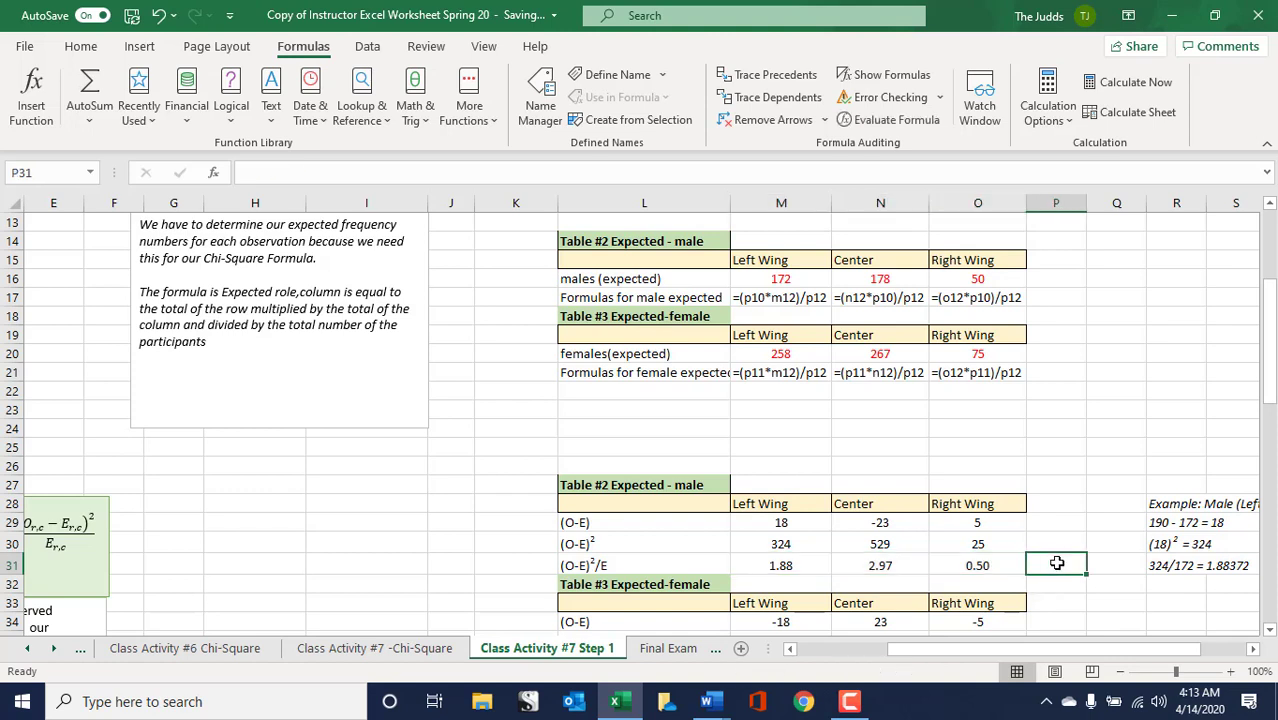
pyautogui.click(410, 118)
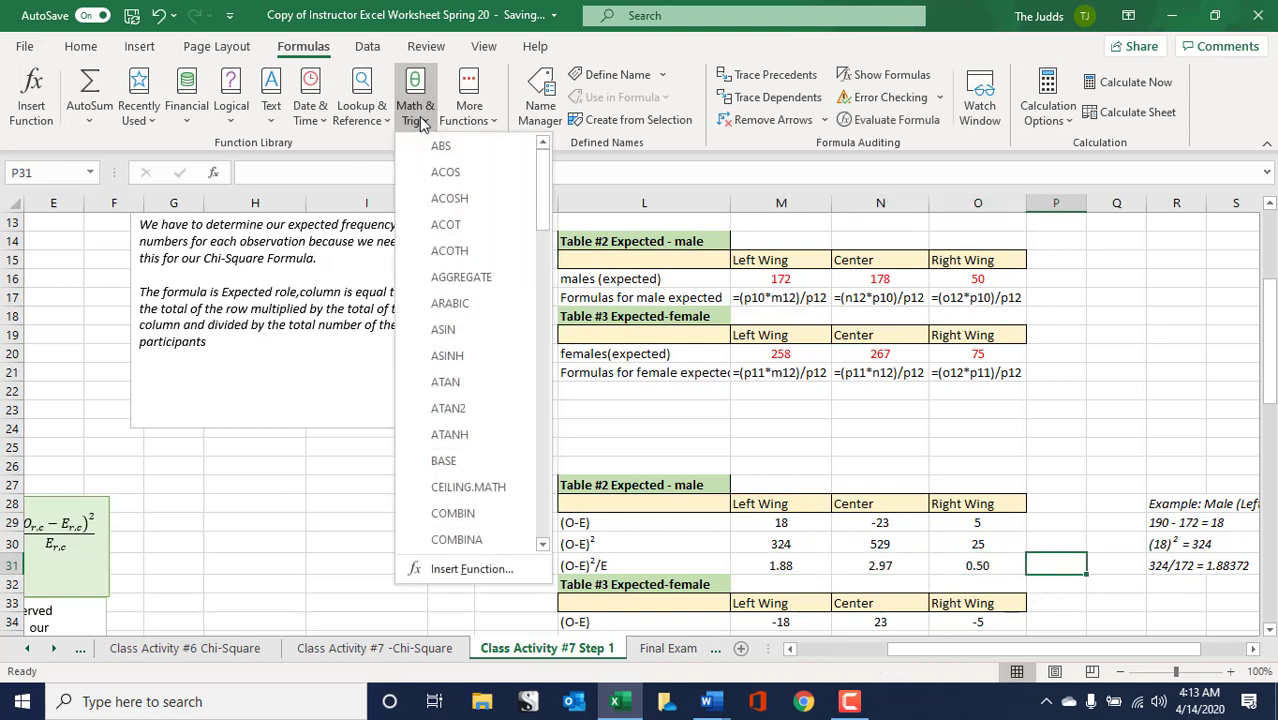
pyautogui.moveTo(532, 200); pyautogui.dragTo(548, 470)
pyautogui.click(510, 460)
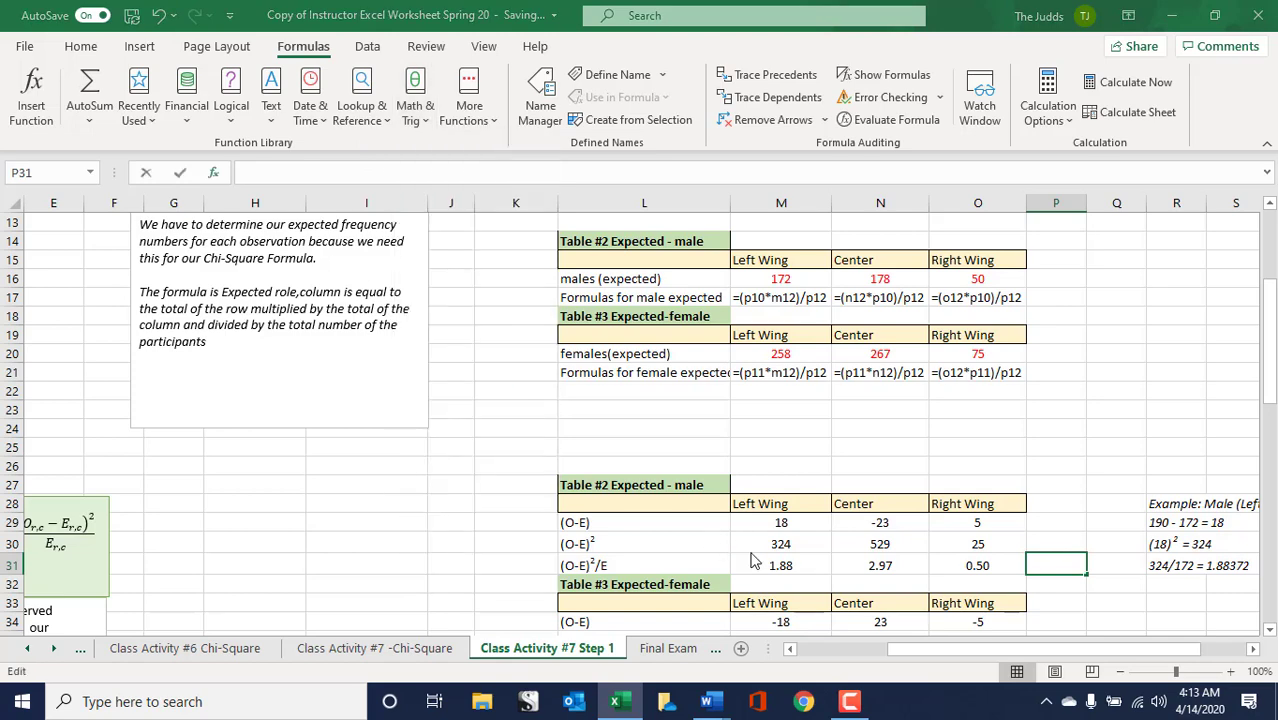
pyautogui.moveTo(795, 566); pyautogui.dragTo(965, 566)
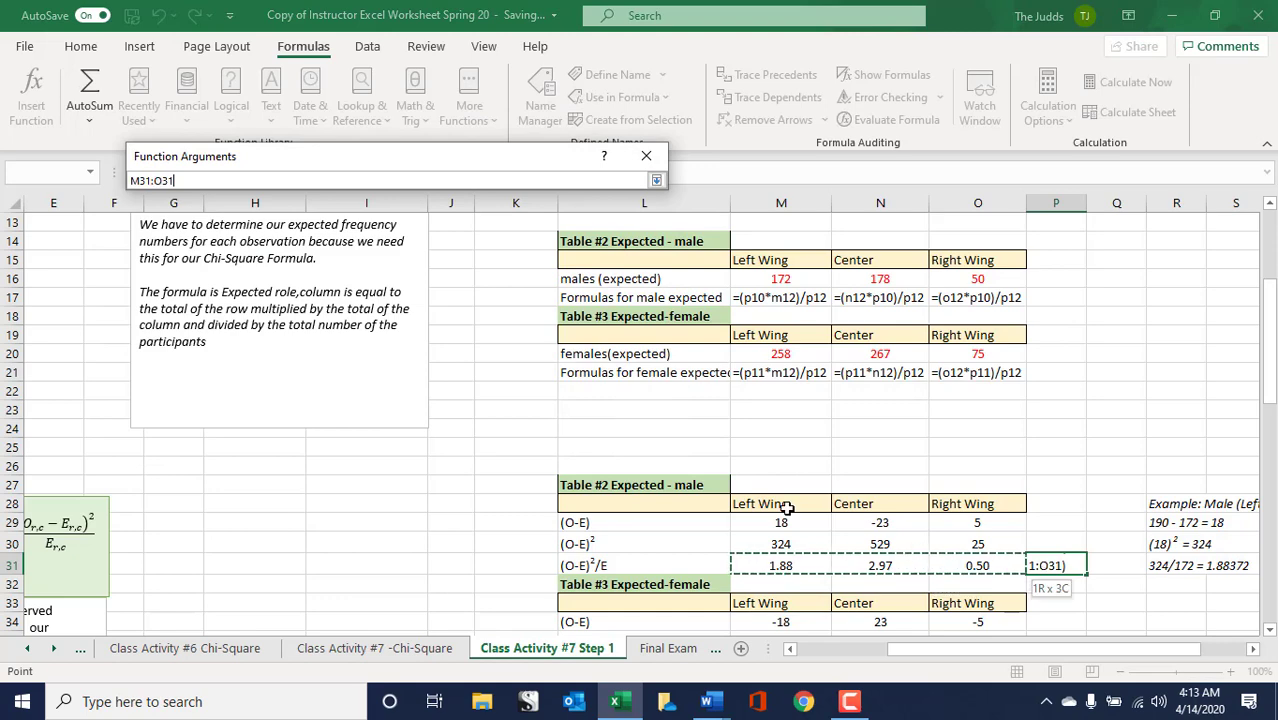
pyautogui.click(545, 441)
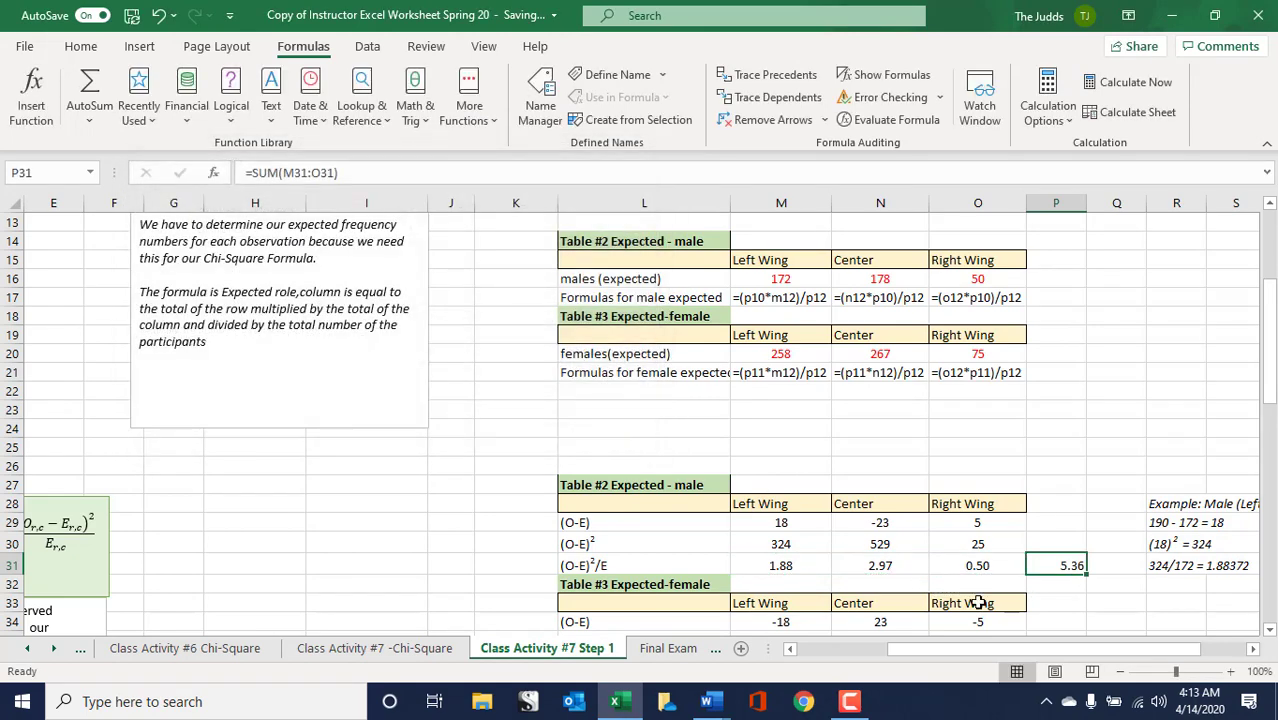
pyautogui.click(1076, 594)
pyautogui.click(1060, 567)
# - Format the female (O-E)²/E values in M36:O36 as Number with two decimal places, and select the empty cell P36 beside them
pyautogui.scroll(-2, 1060, 567)
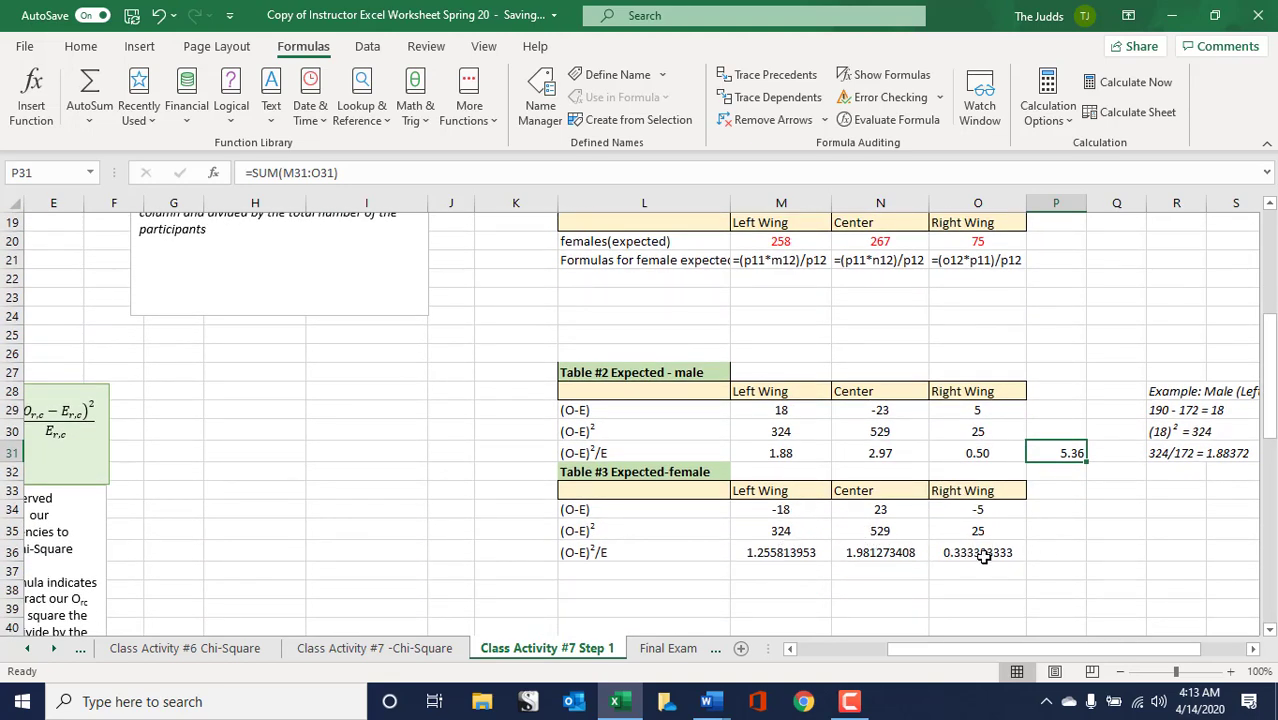
pyautogui.moveTo(756, 552); pyautogui.dragTo(970, 552)
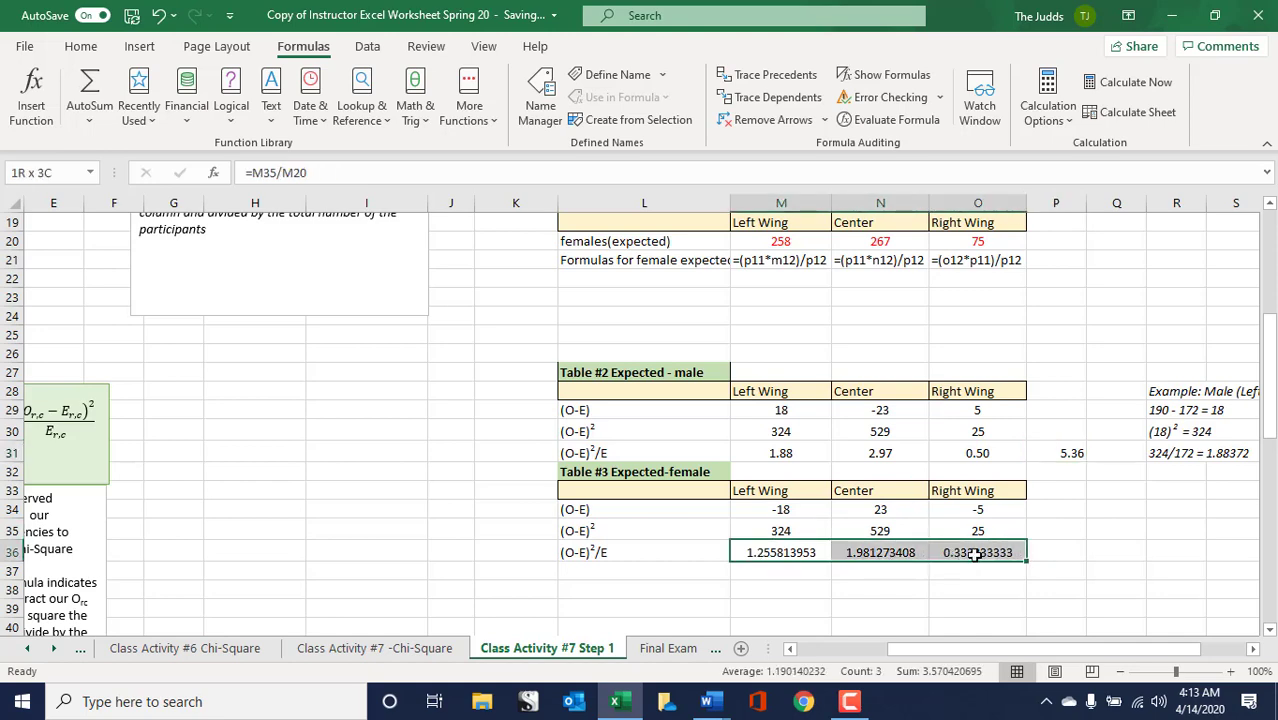
pyautogui.rightClick(978, 560)
pyautogui.click(1023, 463)
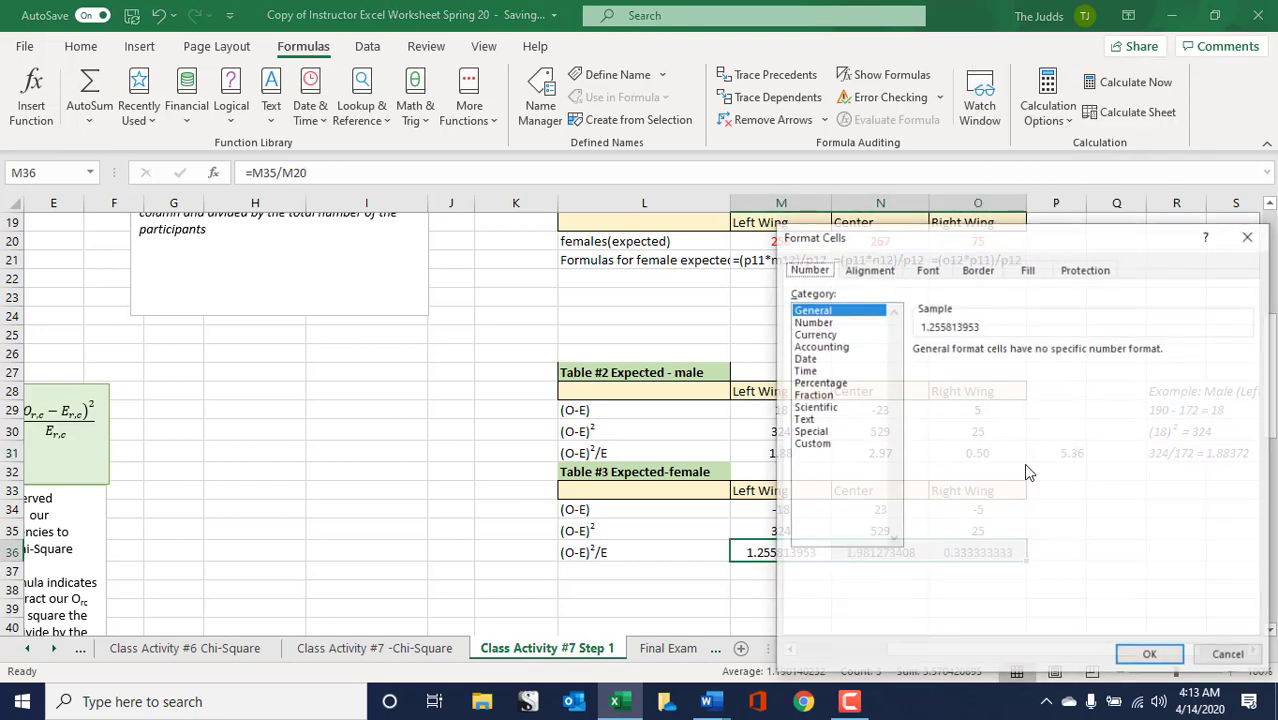
pyautogui.click(811, 322)
pyautogui.click(1130, 655)
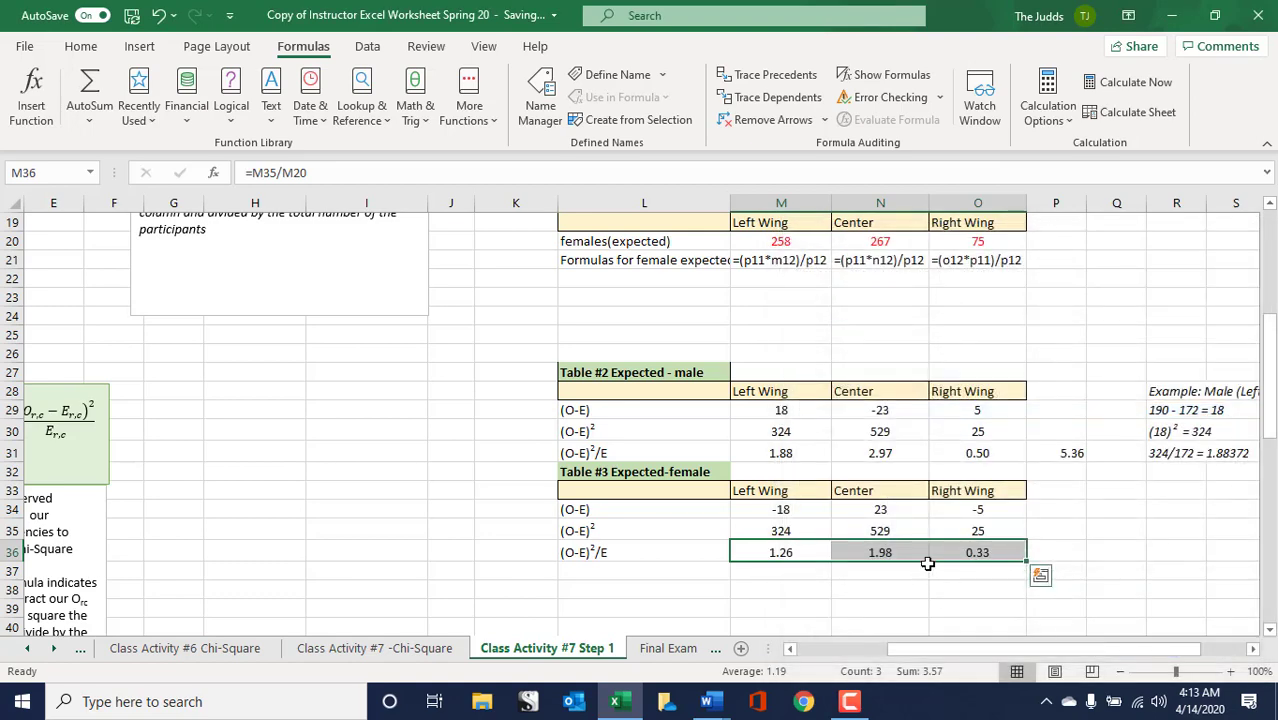
pyautogui.click(1068, 550)
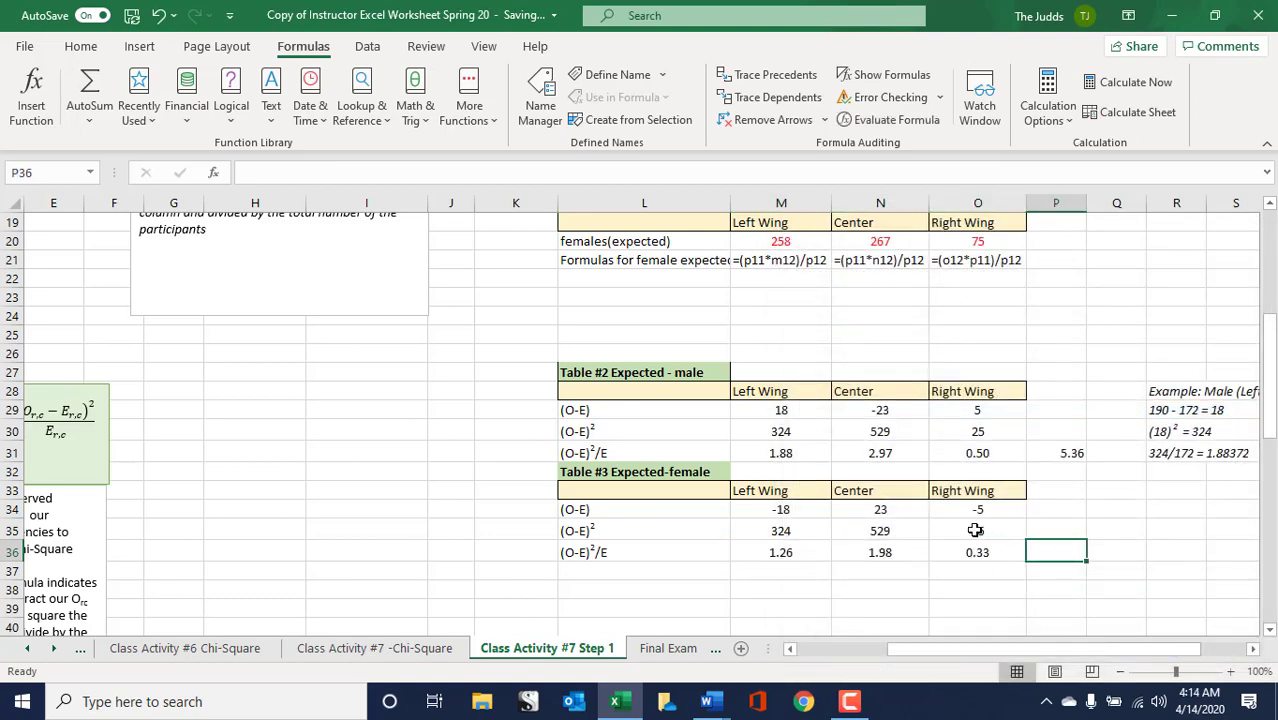
# - Total the female (O-E)²/E values in P36 with the SUM function over M36:O36
pyautogui.click(409, 115)
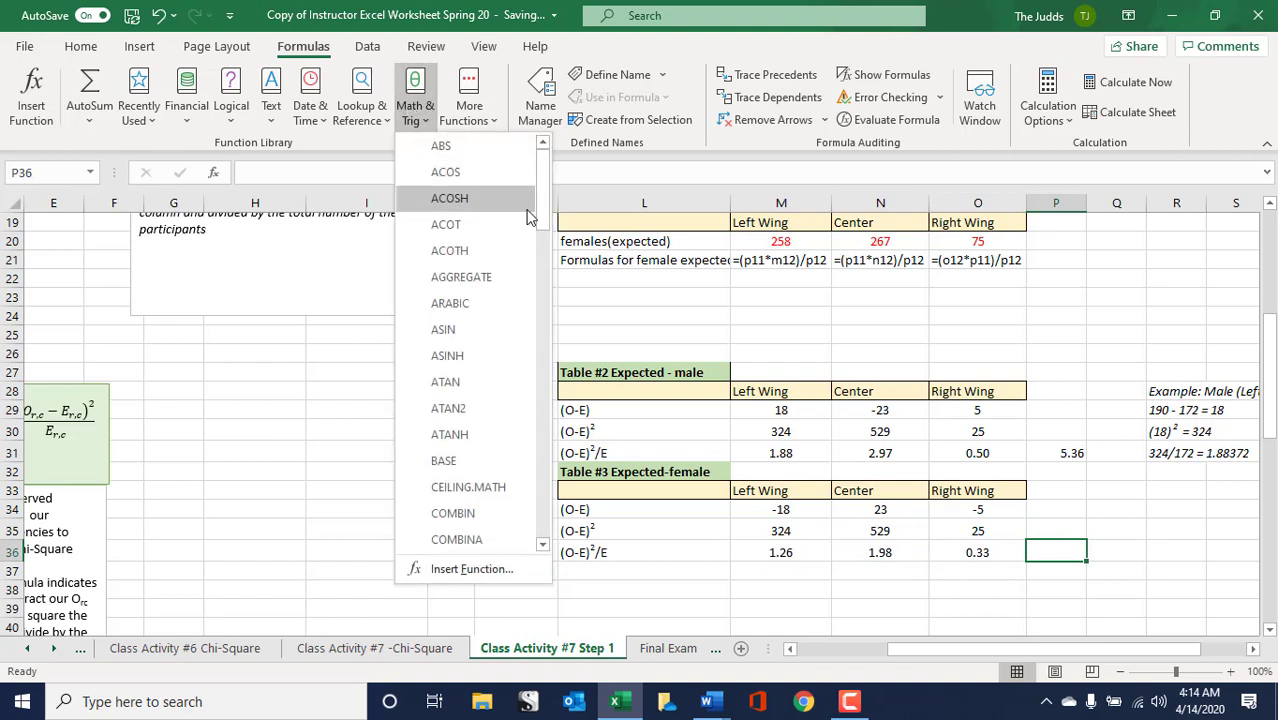
pyautogui.moveTo(540, 210); pyautogui.dragTo(546, 470)
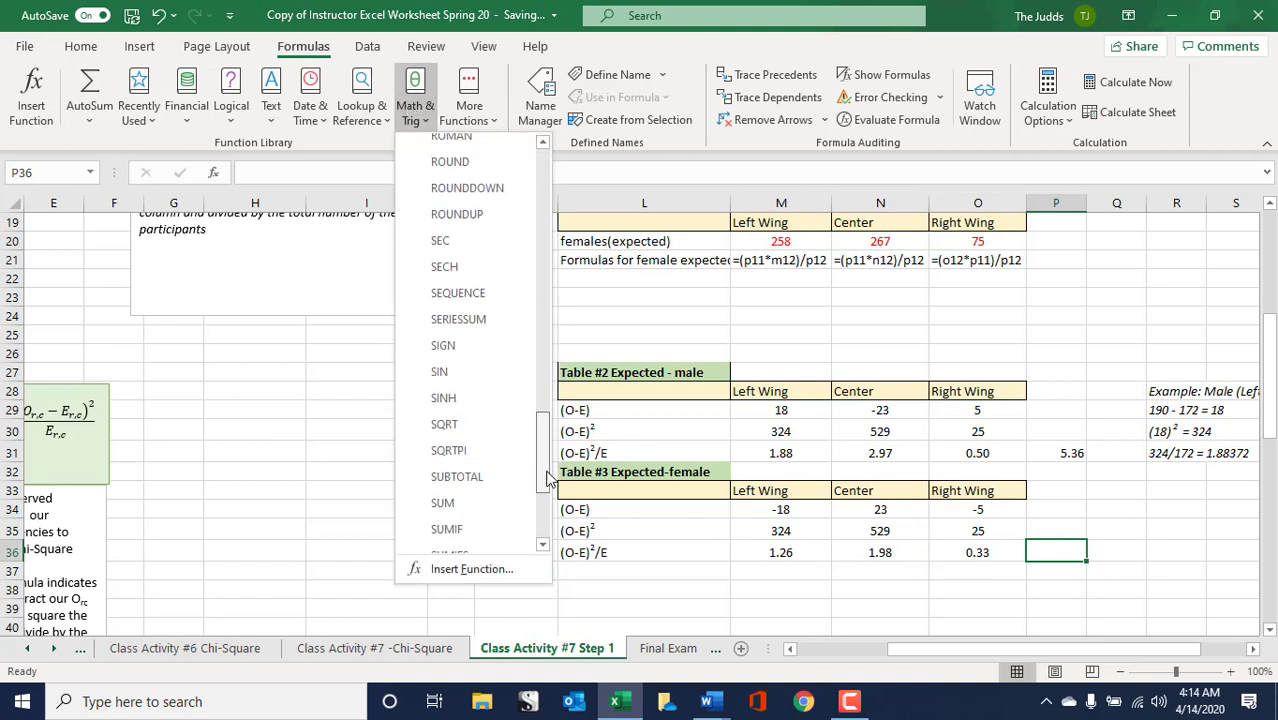
pyautogui.click(499, 506)
pyautogui.moveTo(788, 555); pyautogui.dragTo(907, 552)
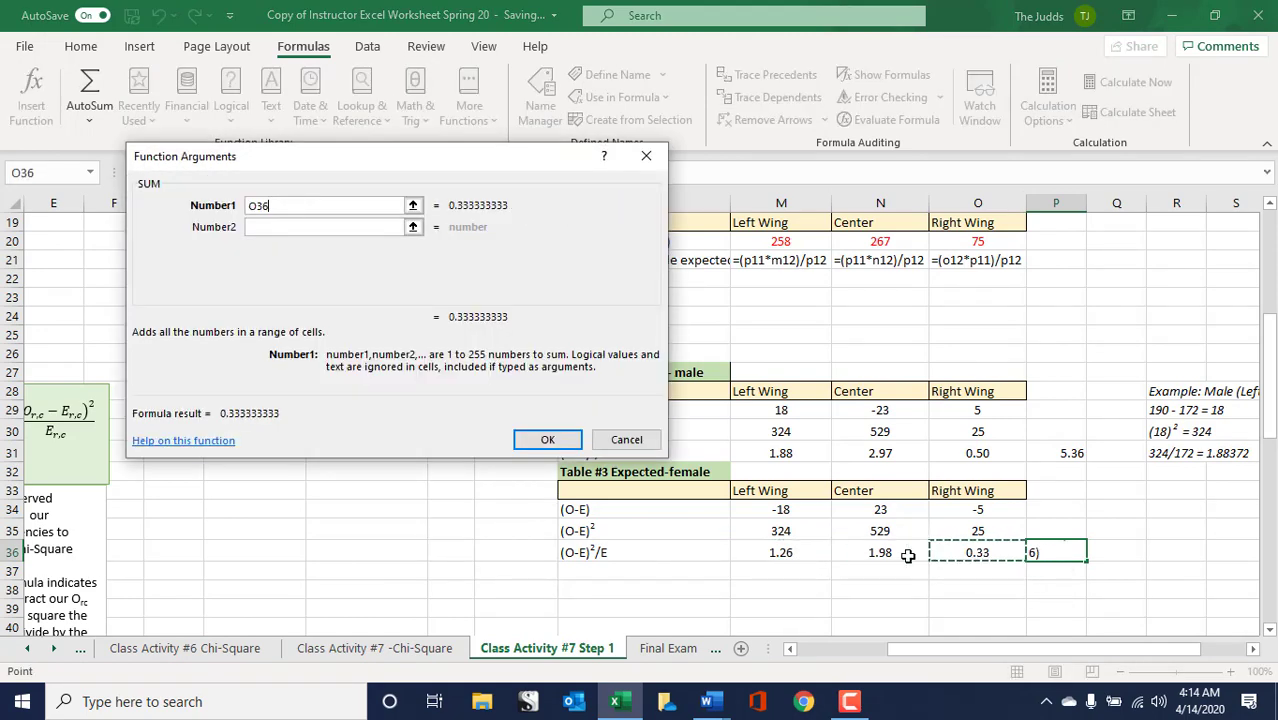
pyautogui.moveTo(813, 551); pyautogui.dragTo(960, 555)
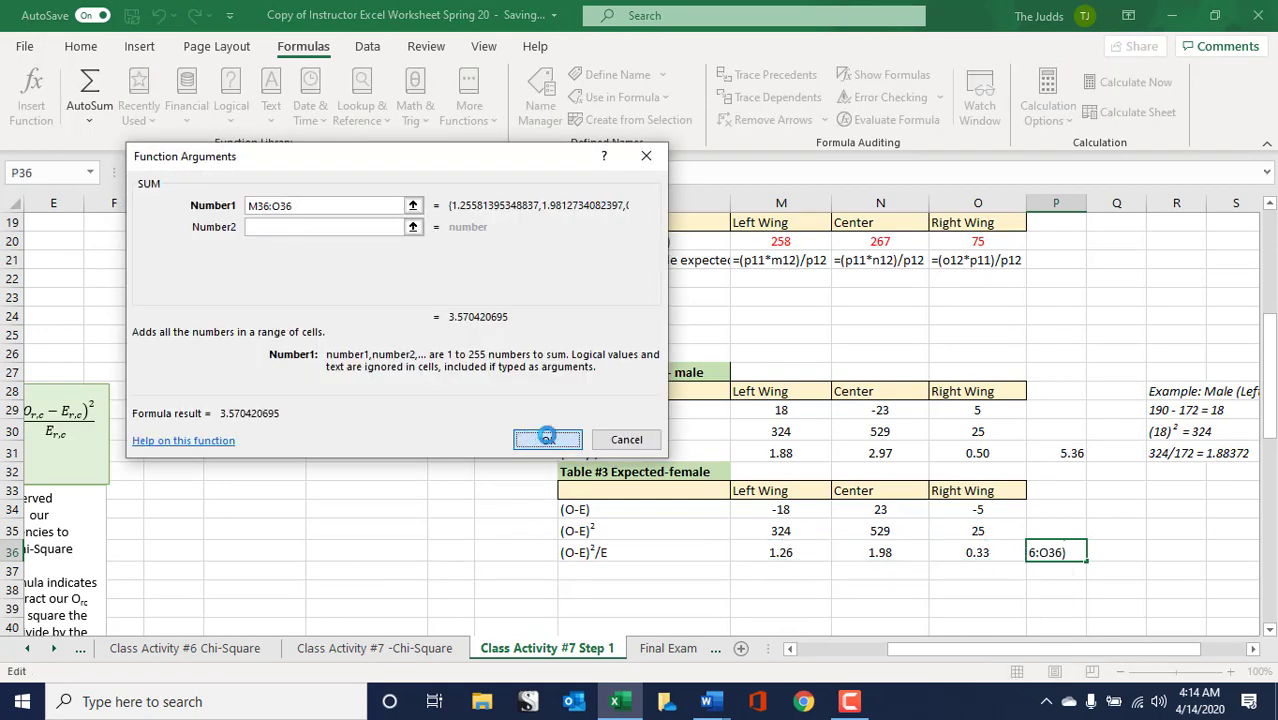
pyautogui.click(620, 434)
# - Add the male and female (O-E)²/E totals in P37 with the SUM function over P31:P36
pyautogui.click(1051, 573)
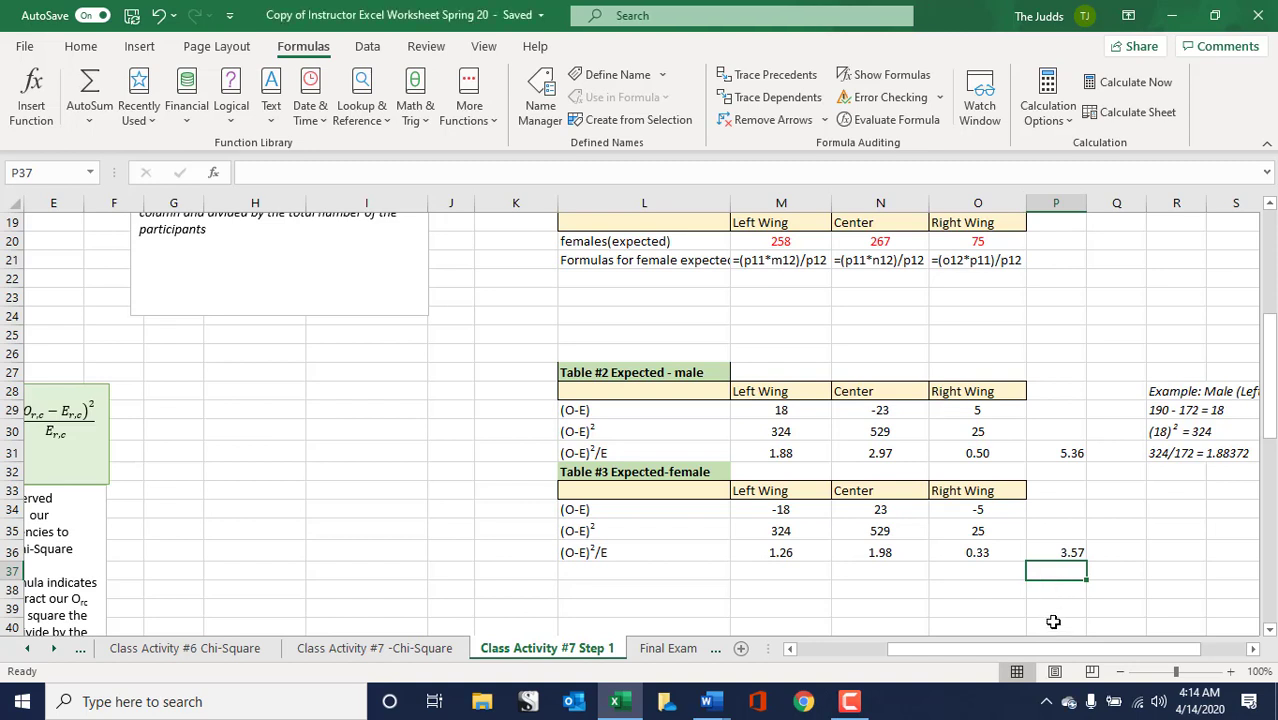
pyautogui.moveTo(1078, 652); pyautogui.dragTo(1156, 645)
pyautogui.scroll(-4, 1141, 595)
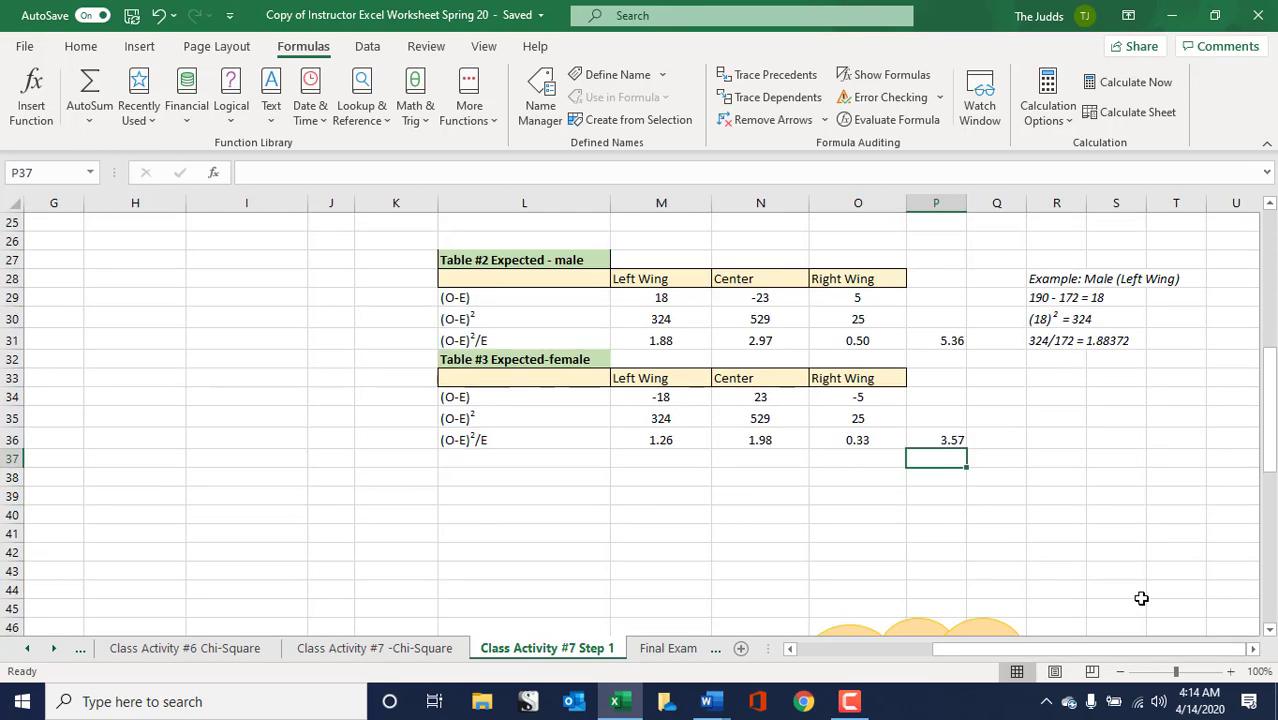
pyautogui.scroll(-6, 1141, 595)
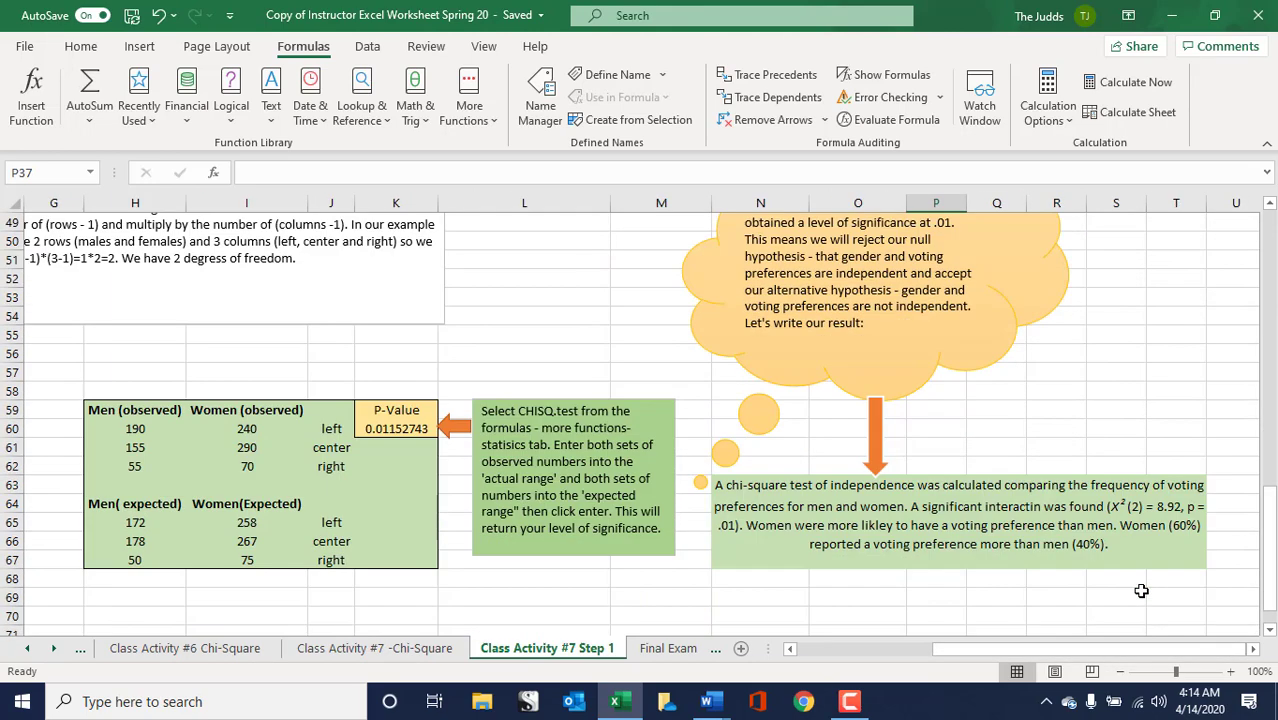
pyautogui.scroll(8, 1141, 590)
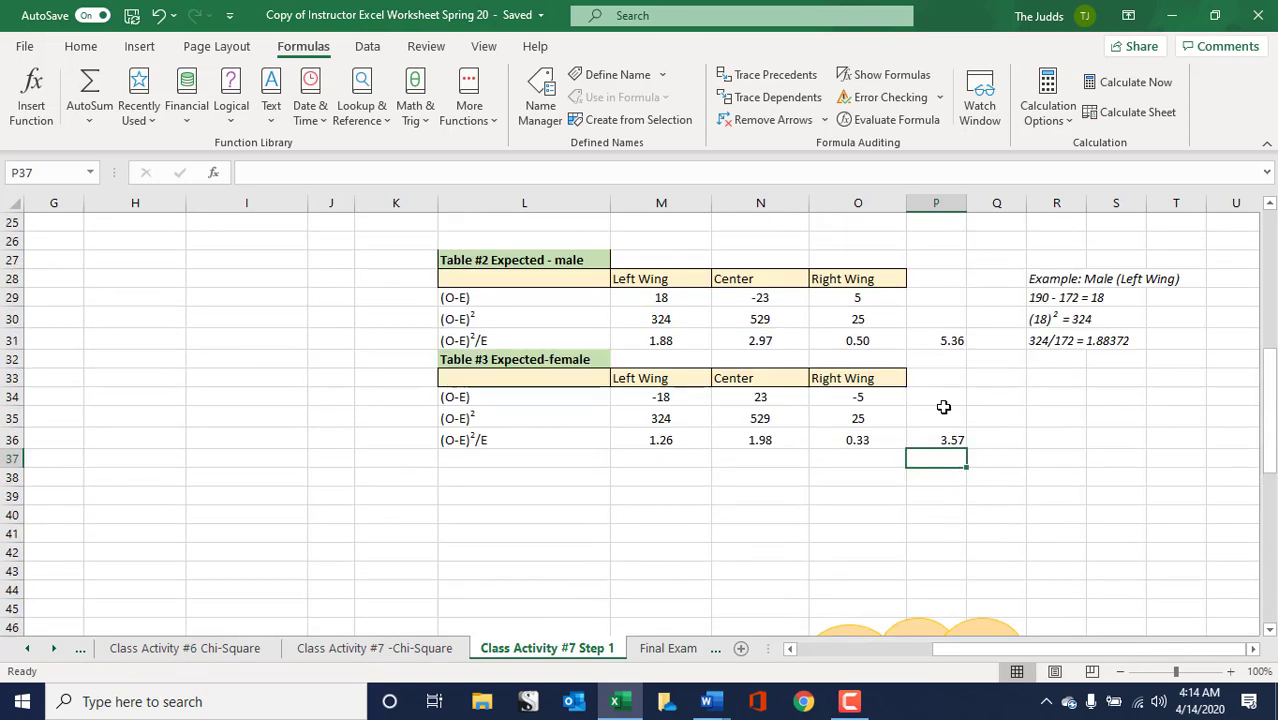
pyautogui.click(947, 341)
pyautogui.click(957, 439)
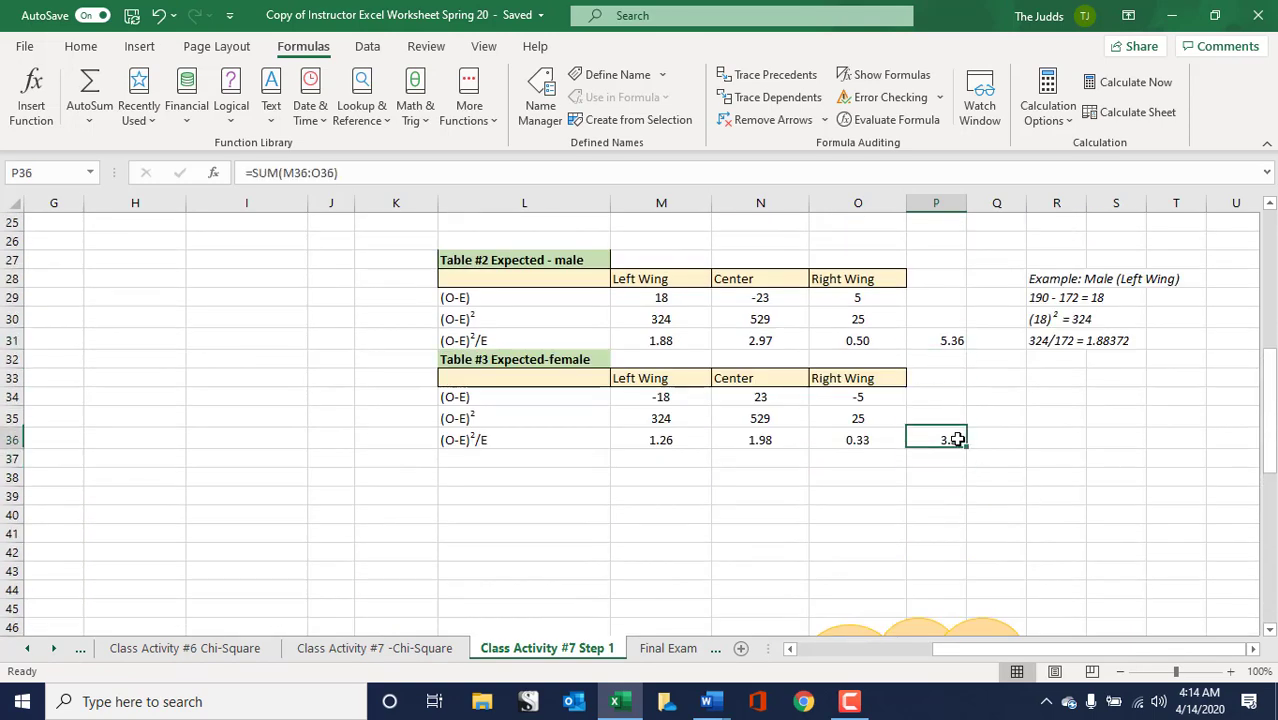
pyautogui.click(955, 462)
pyautogui.click(418, 133)
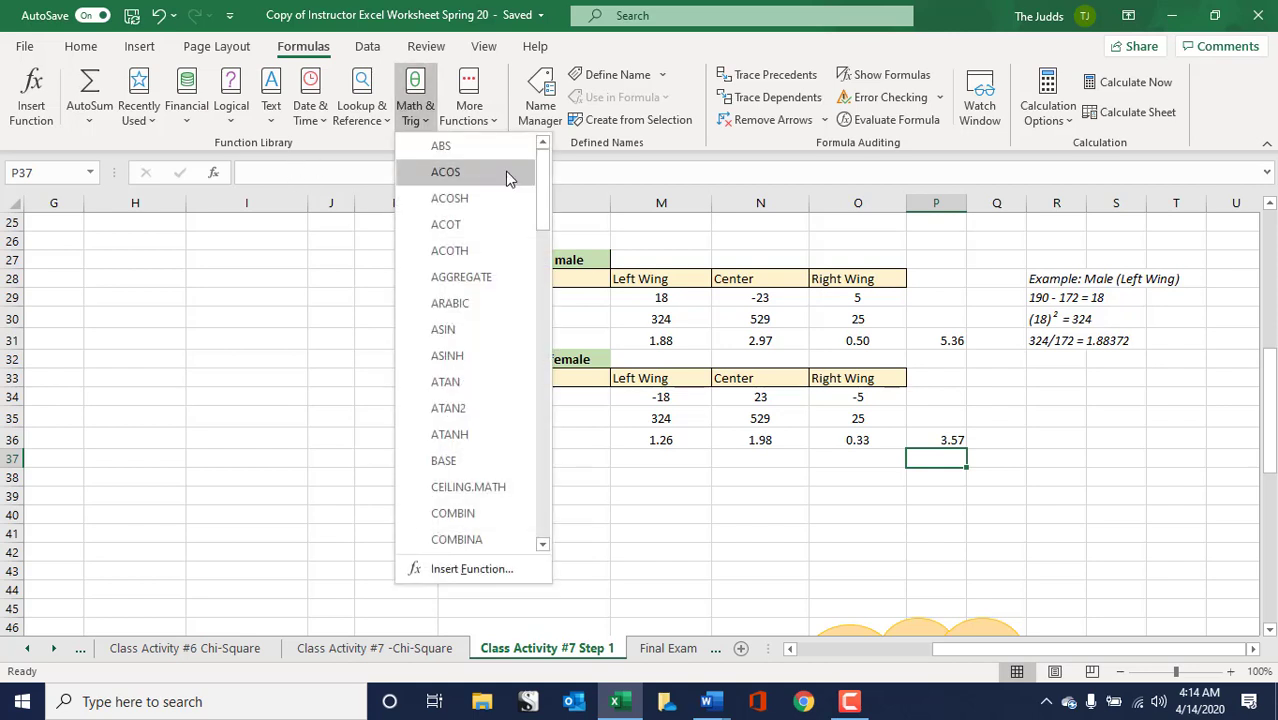
pyautogui.moveTo(544, 190); pyautogui.dragTo(500, 462)
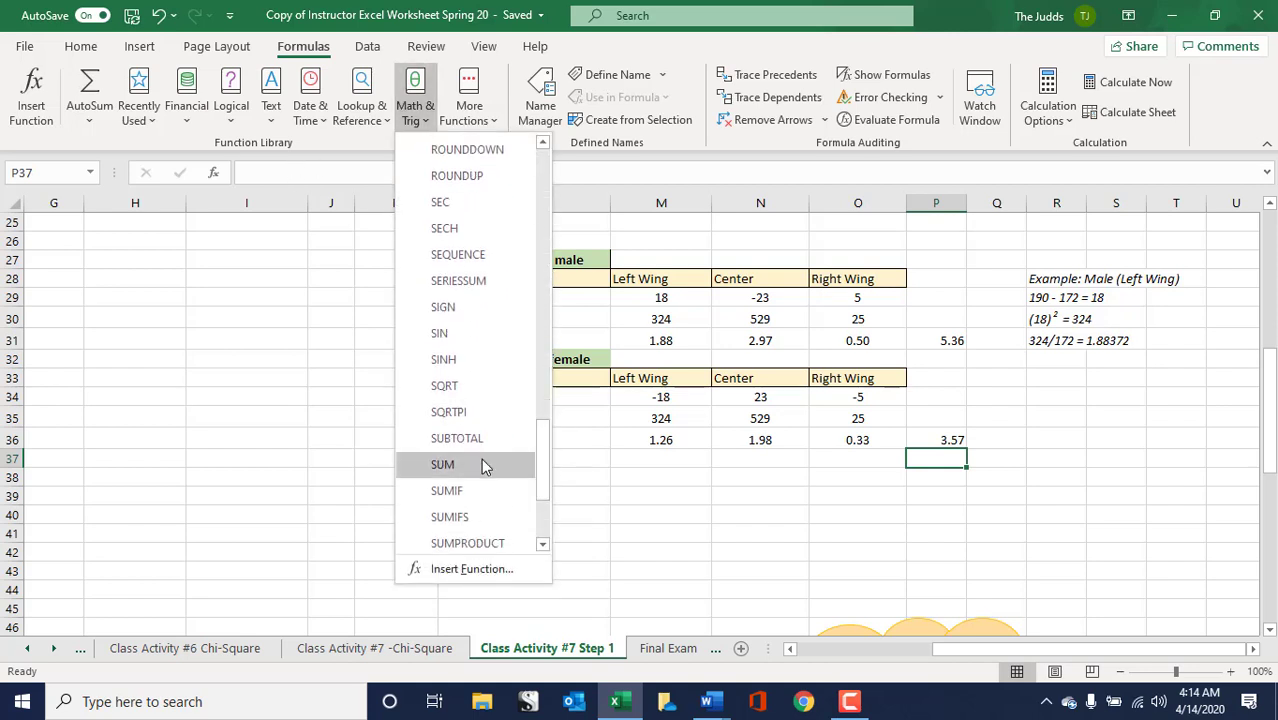
pyautogui.click(481, 462)
pyautogui.click(925, 341)
pyautogui.moveTo(925, 341); pyautogui.dragTo(923, 440)
pyautogui.click(562, 442)
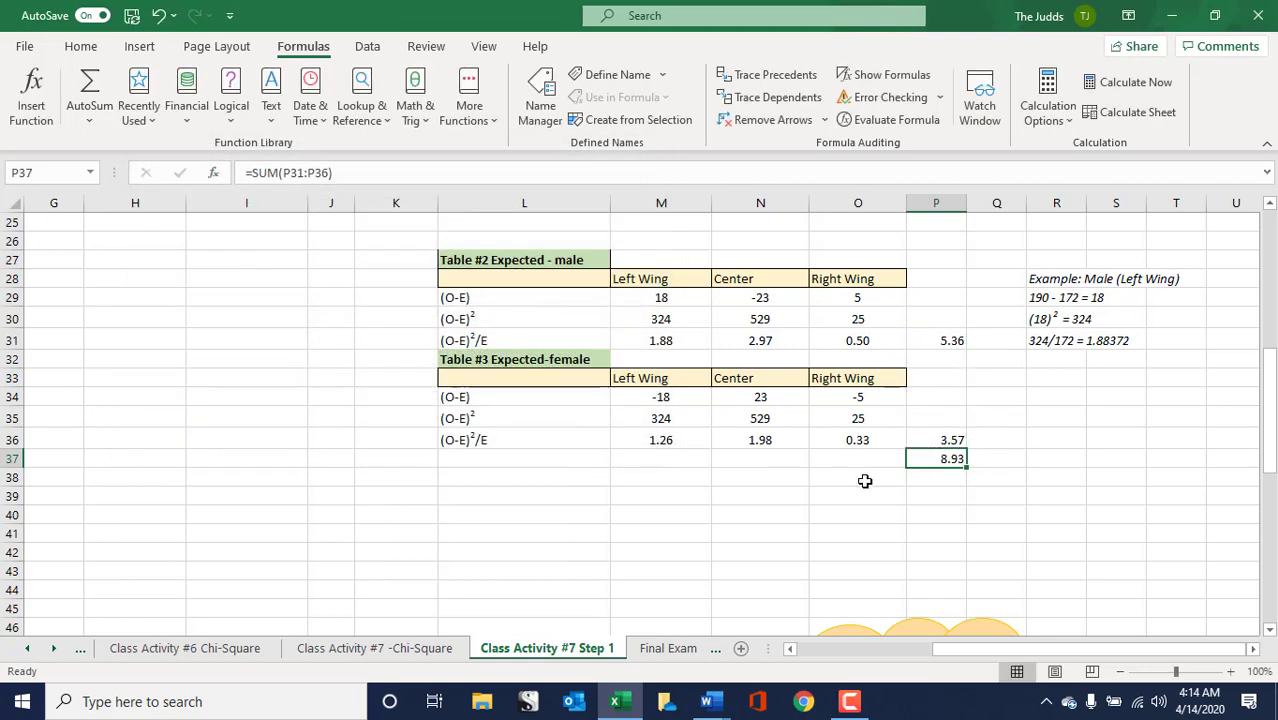
# - Review the male (O-E)²/E formulas in M31:O31 and the SUM formulas in P31, P36 and P37
pyautogui.click(1003, 472)
pyautogui.click(958, 462)
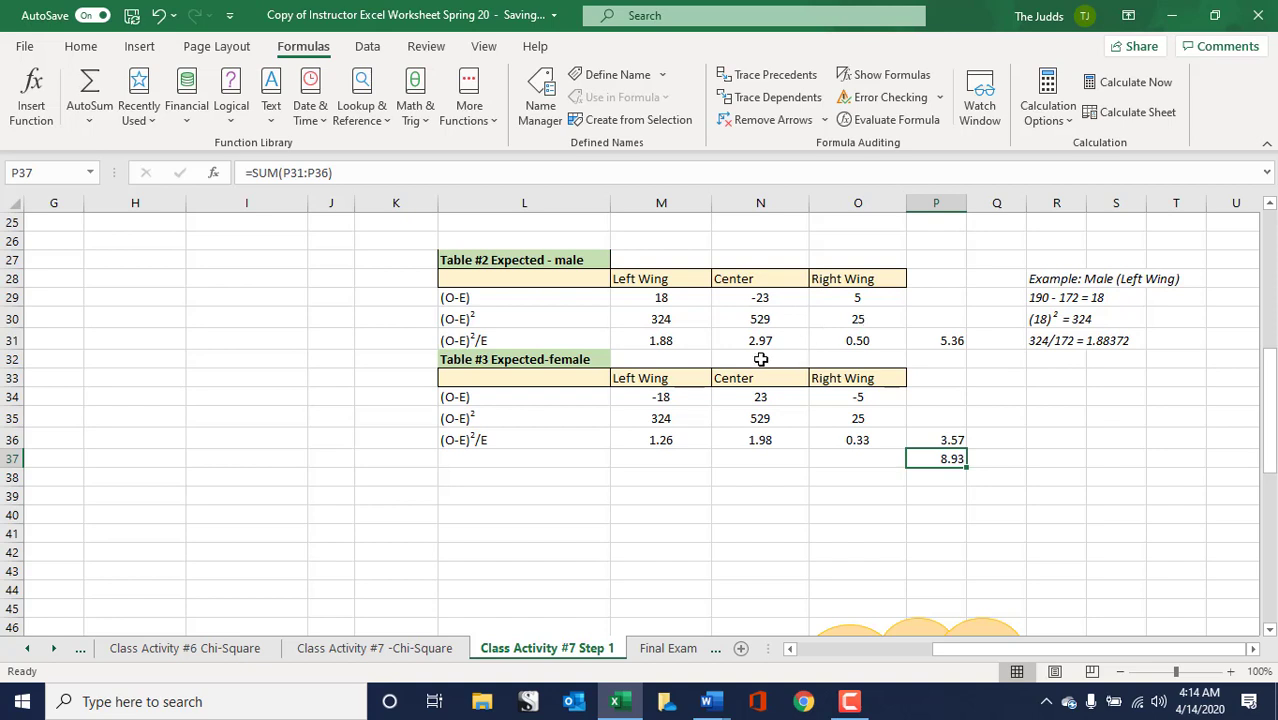
pyautogui.click(667, 342)
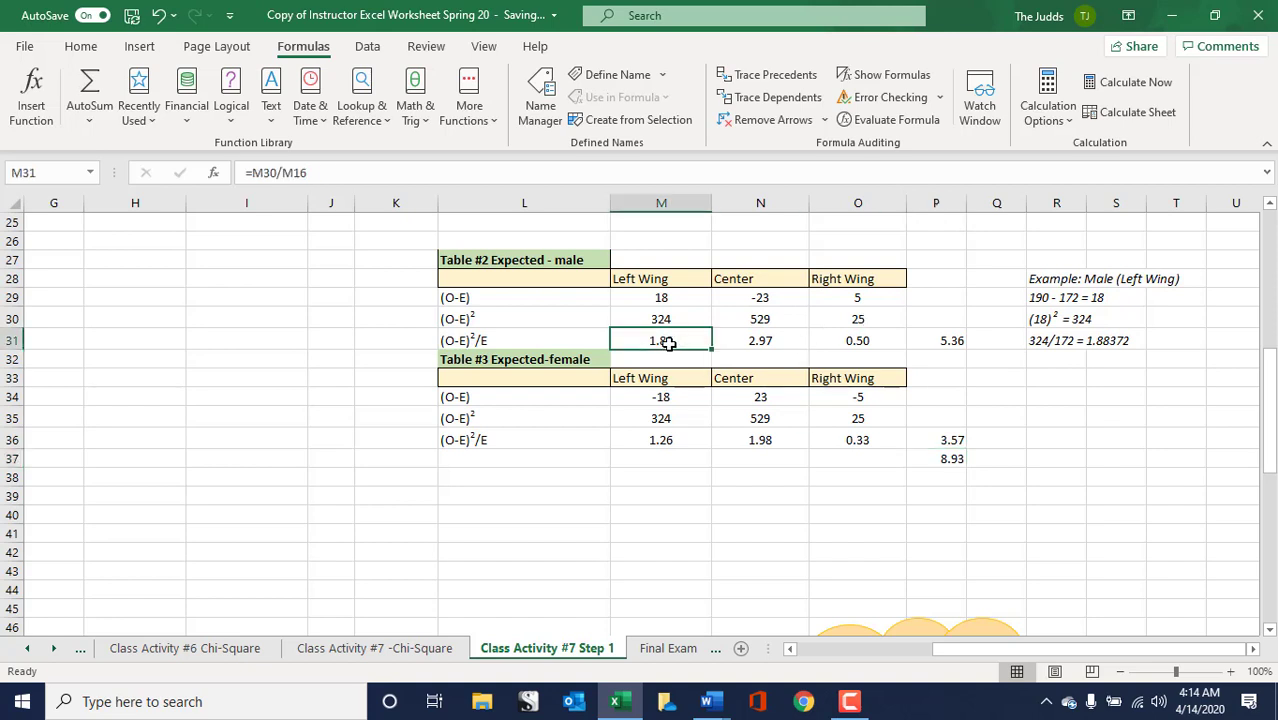
pyautogui.click(735, 341)
pyautogui.click(843, 342)
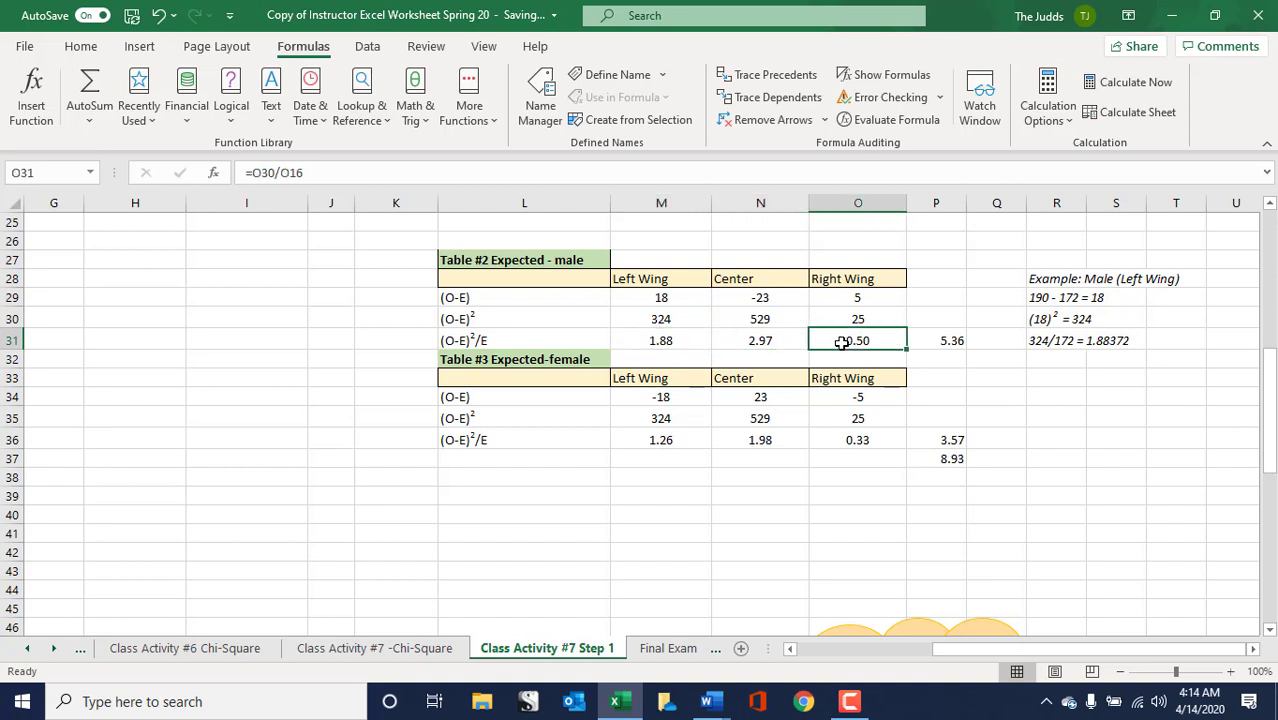
pyautogui.click(941, 341)
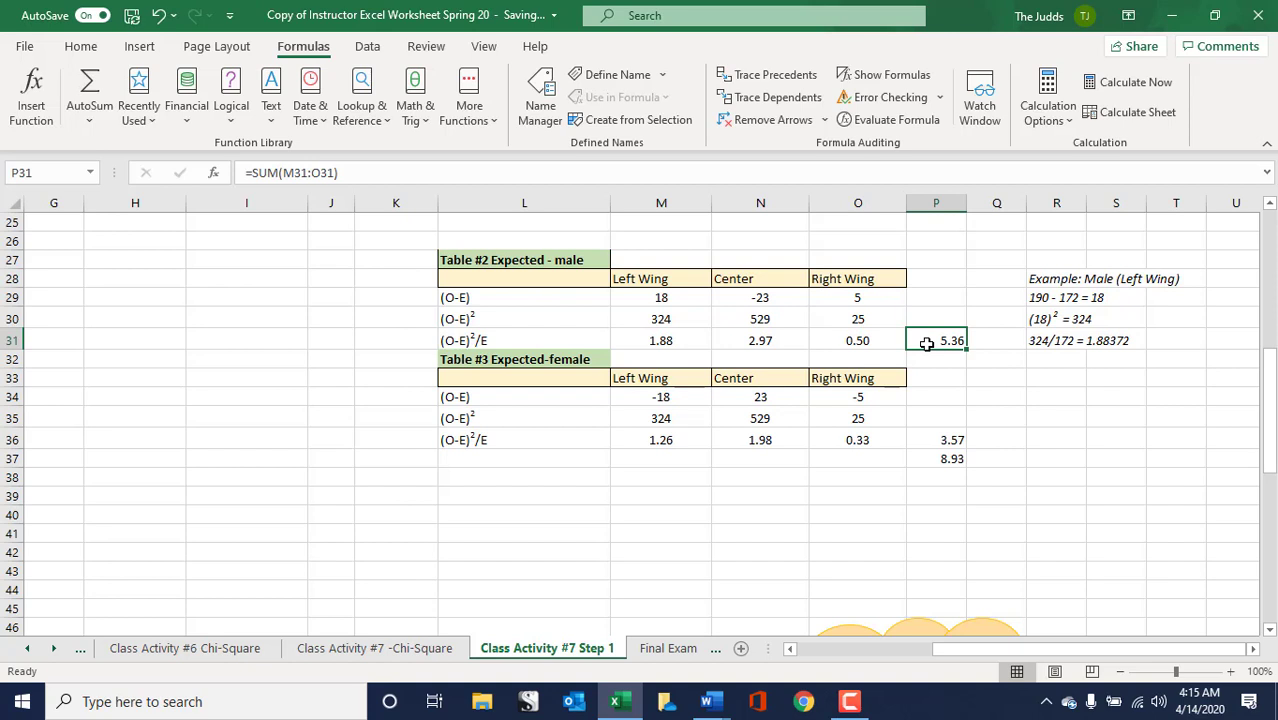
pyautogui.click(936, 418)
pyautogui.click(912, 445)
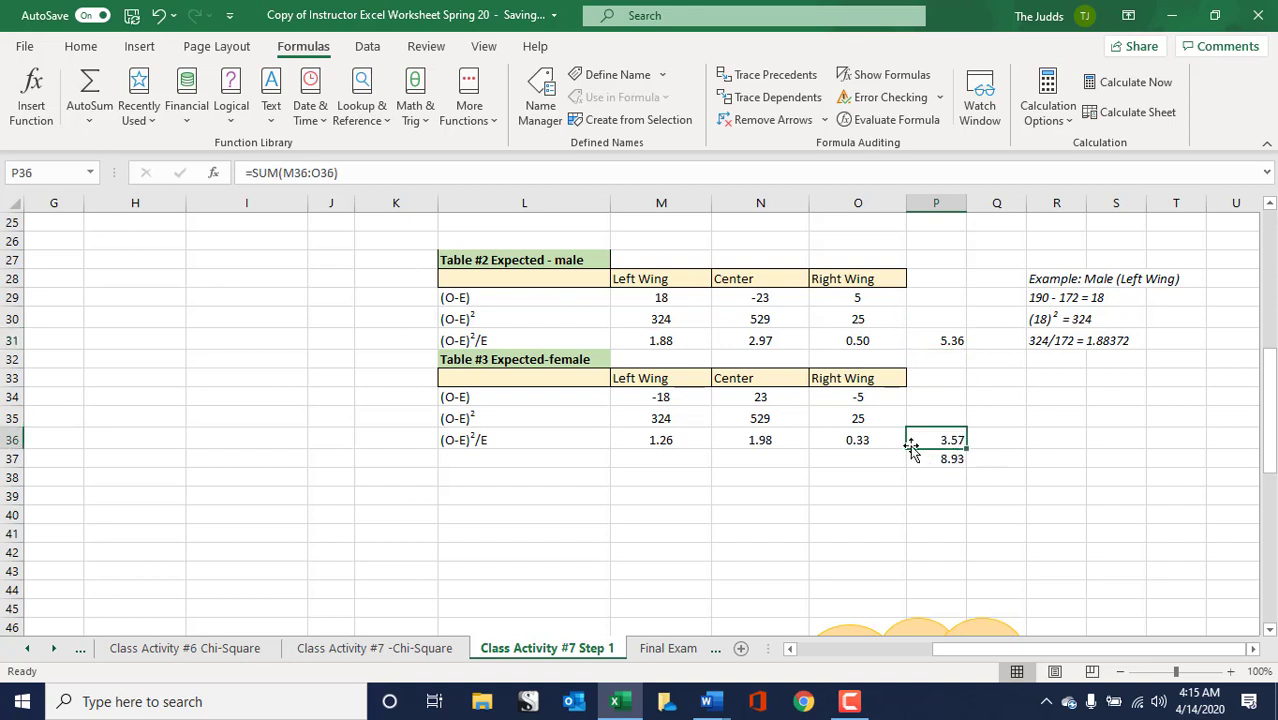
pyautogui.click(956, 460)
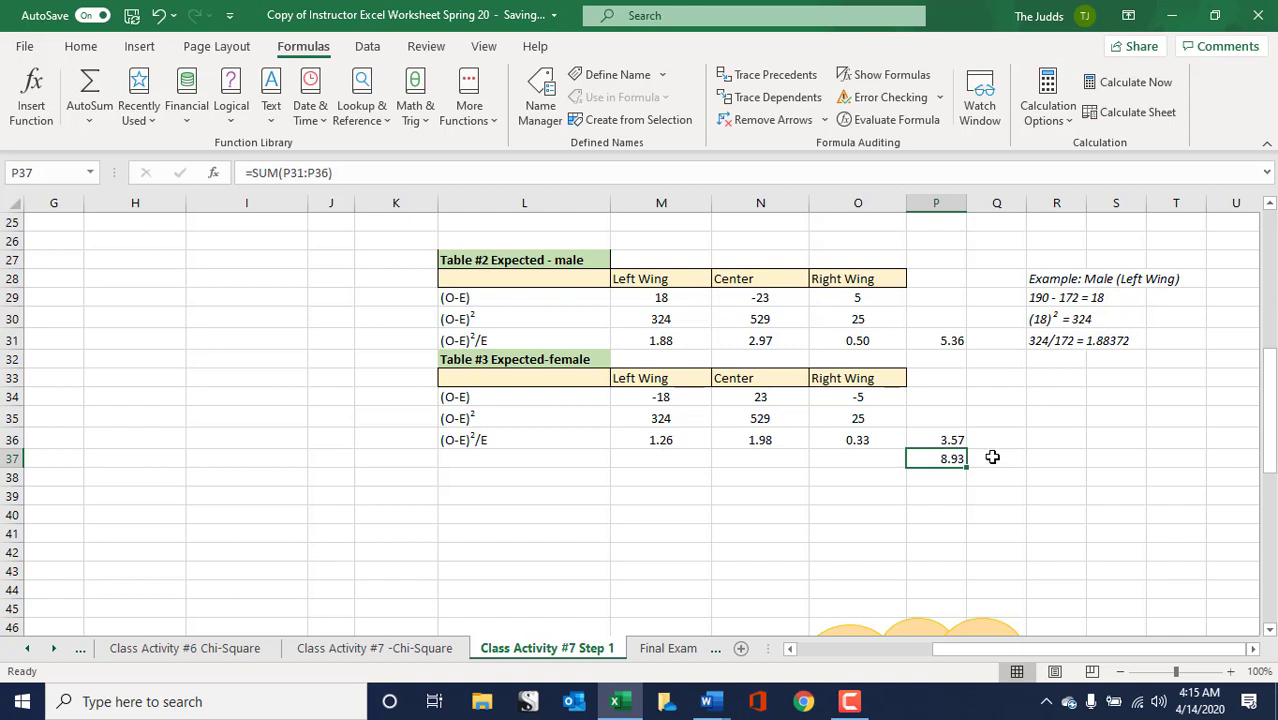
# - Go through the Male (Left Wing) worked example in R28:S31 beside Table #2
pyautogui.click(1055, 275)
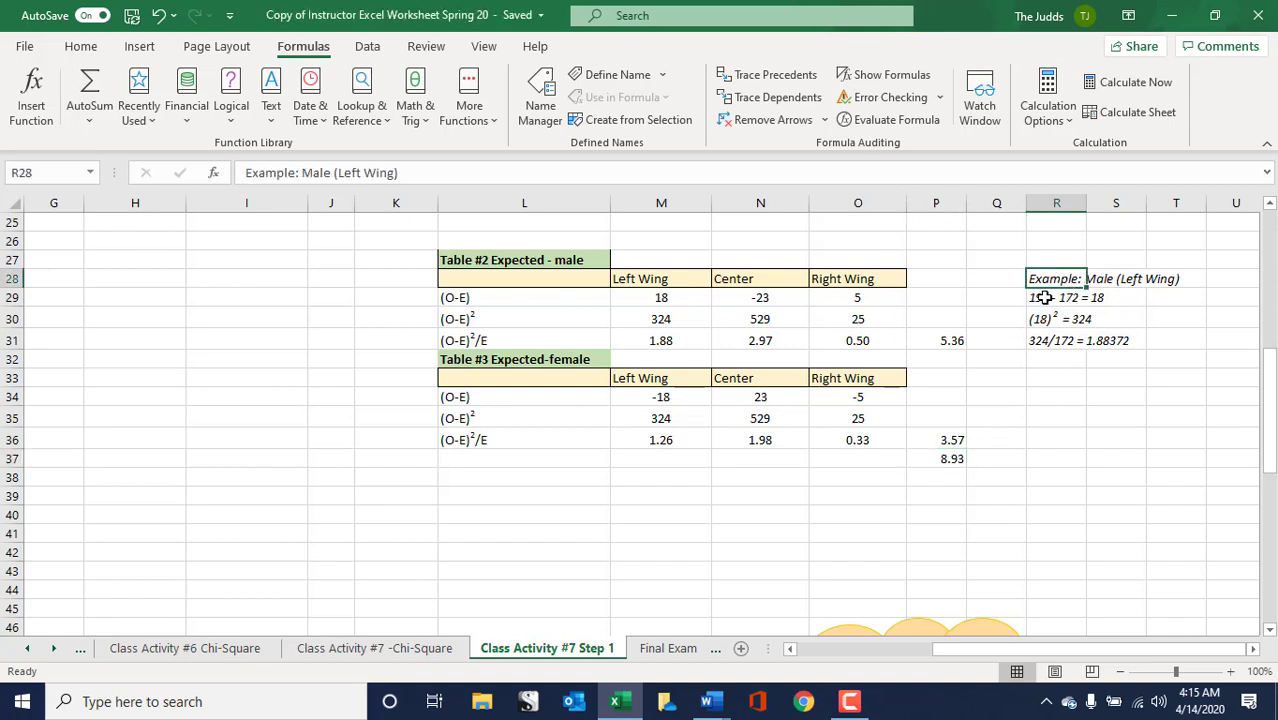
pyautogui.click(1042, 298)
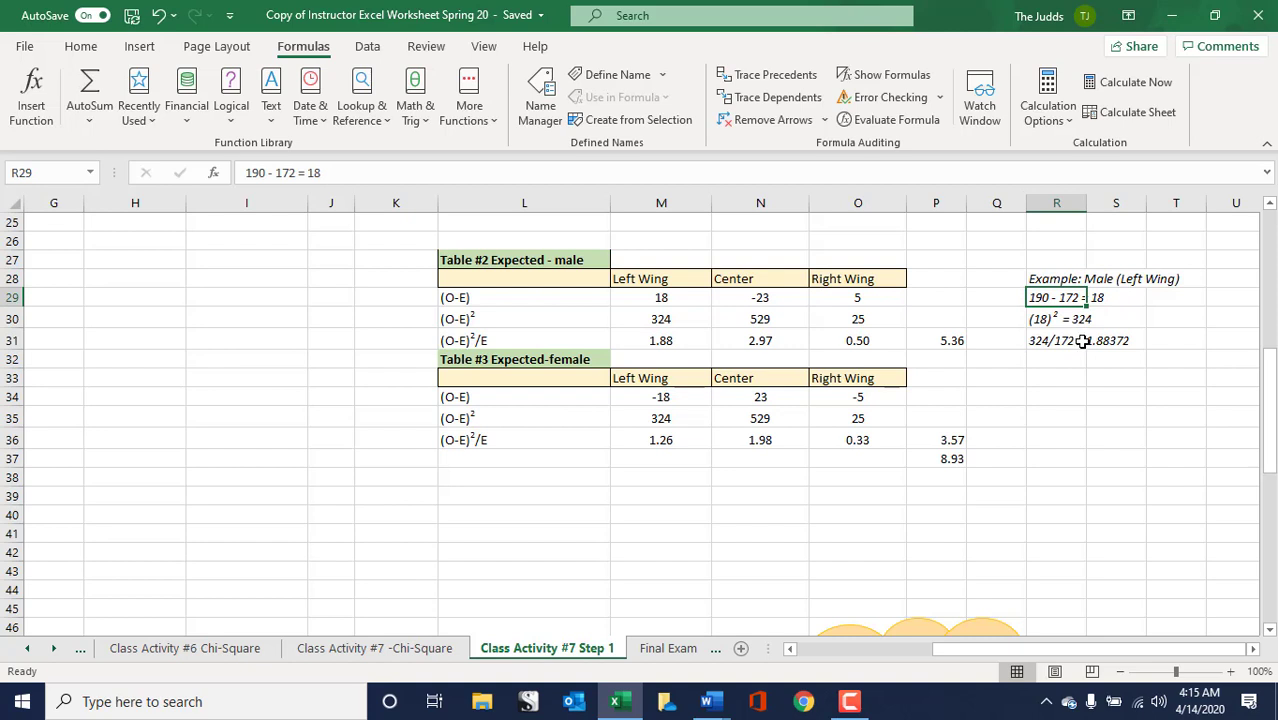
pyautogui.click(1084, 340)
pyautogui.click(1126, 347)
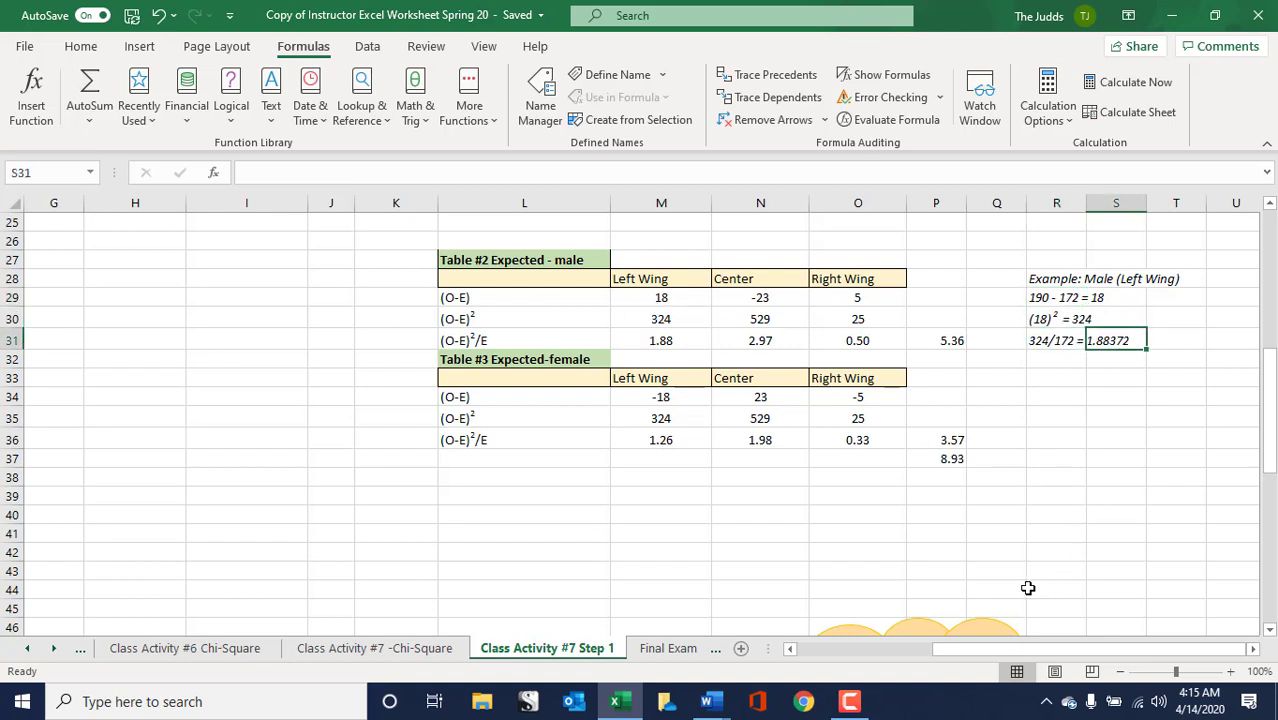
# - Read the Step #3 degrees of freedom explanation and the Step #4 instructions for determining the level of significance
pyautogui.scroll(-2, 1047, 588)
pyautogui.scroll(-6, 1047, 588)
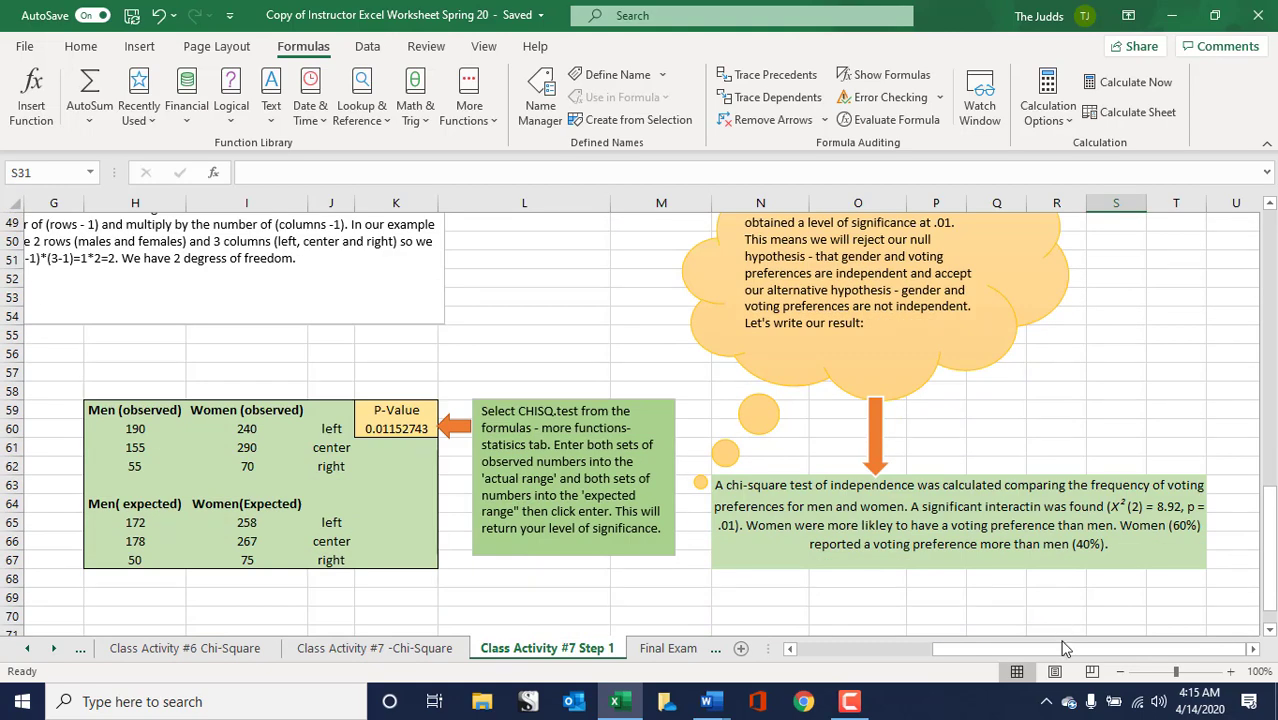
pyautogui.moveTo(1060, 650); pyautogui.dragTo(780, 637)
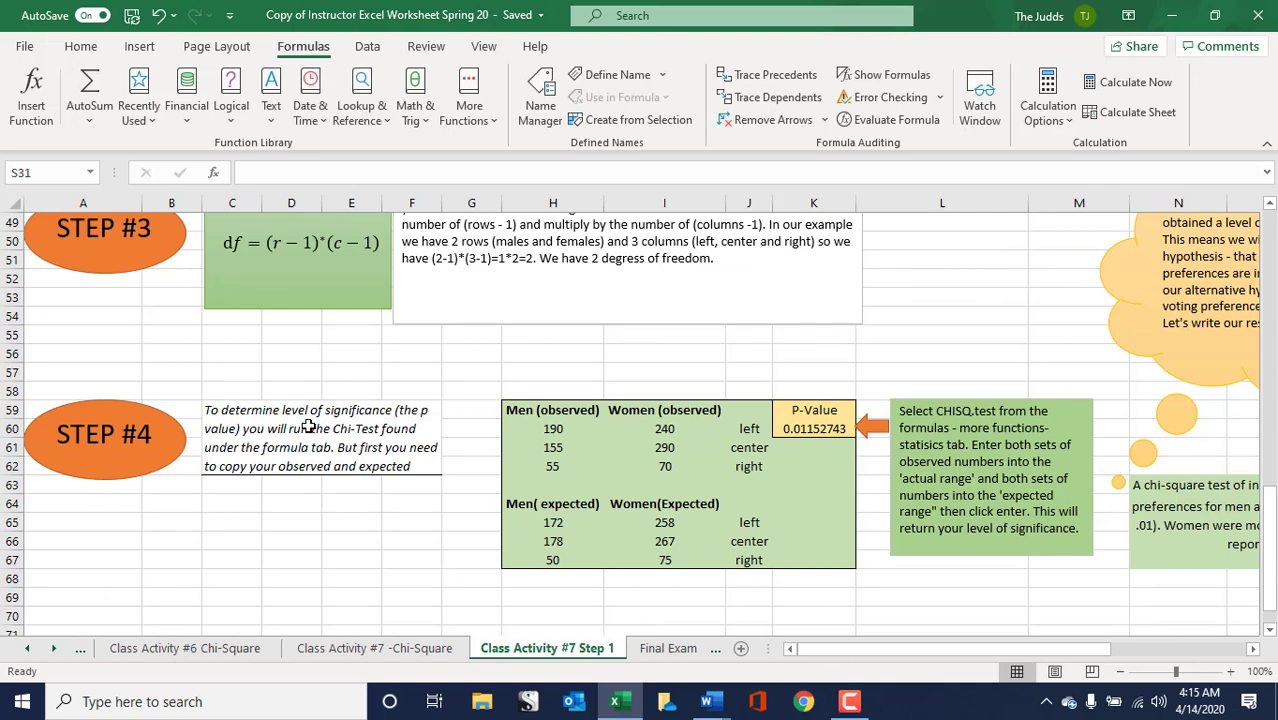
pyautogui.scroll(3, 402, 382)
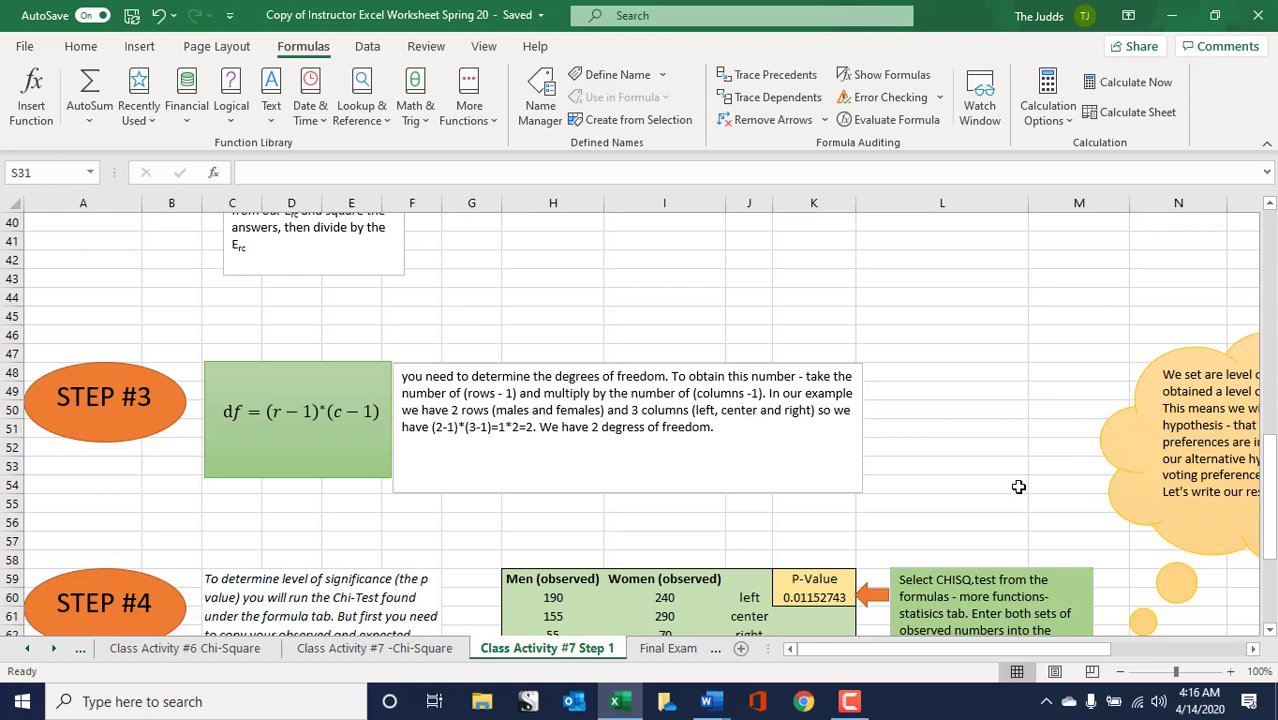
pyautogui.scroll(-2, 1021, 485)
pyautogui.scroll(-1, 1016, 466)
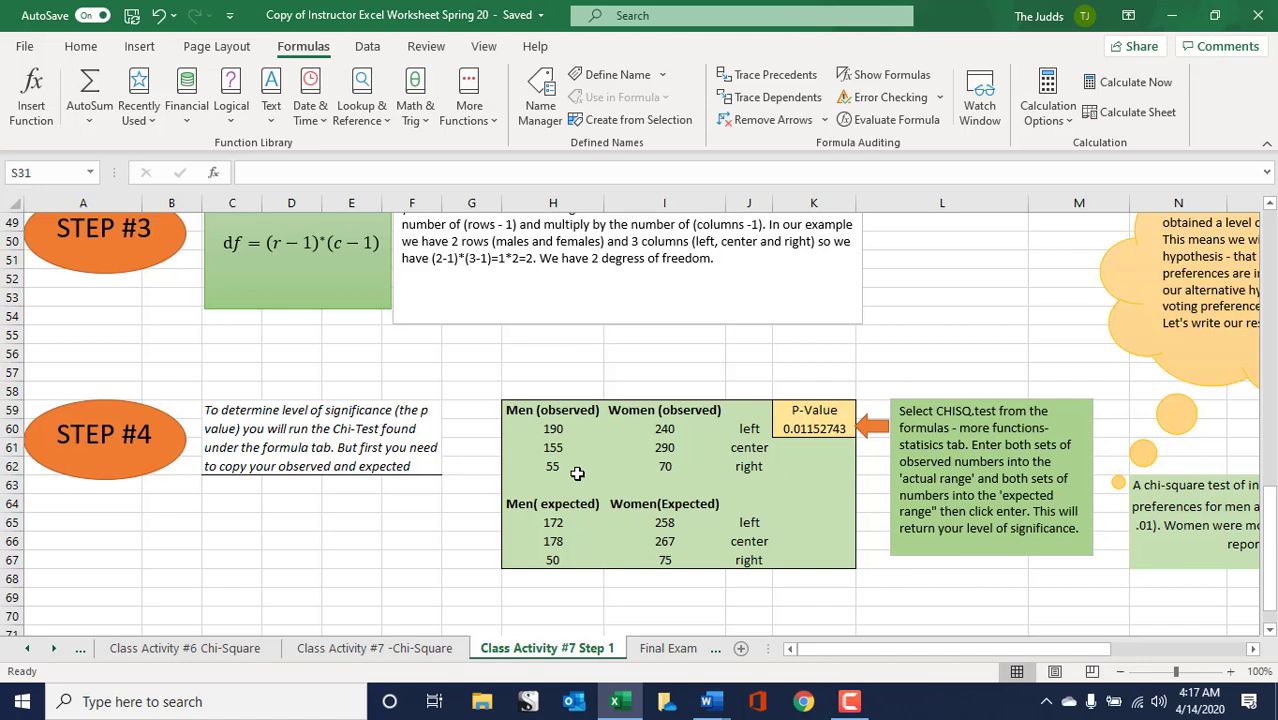
# - Examine the men's and women's observed counts for left, center and right in H60:I62 of the Step #4 table
pyautogui.click(547, 430)
pyautogui.click(545, 448)
pyautogui.click(541, 467)
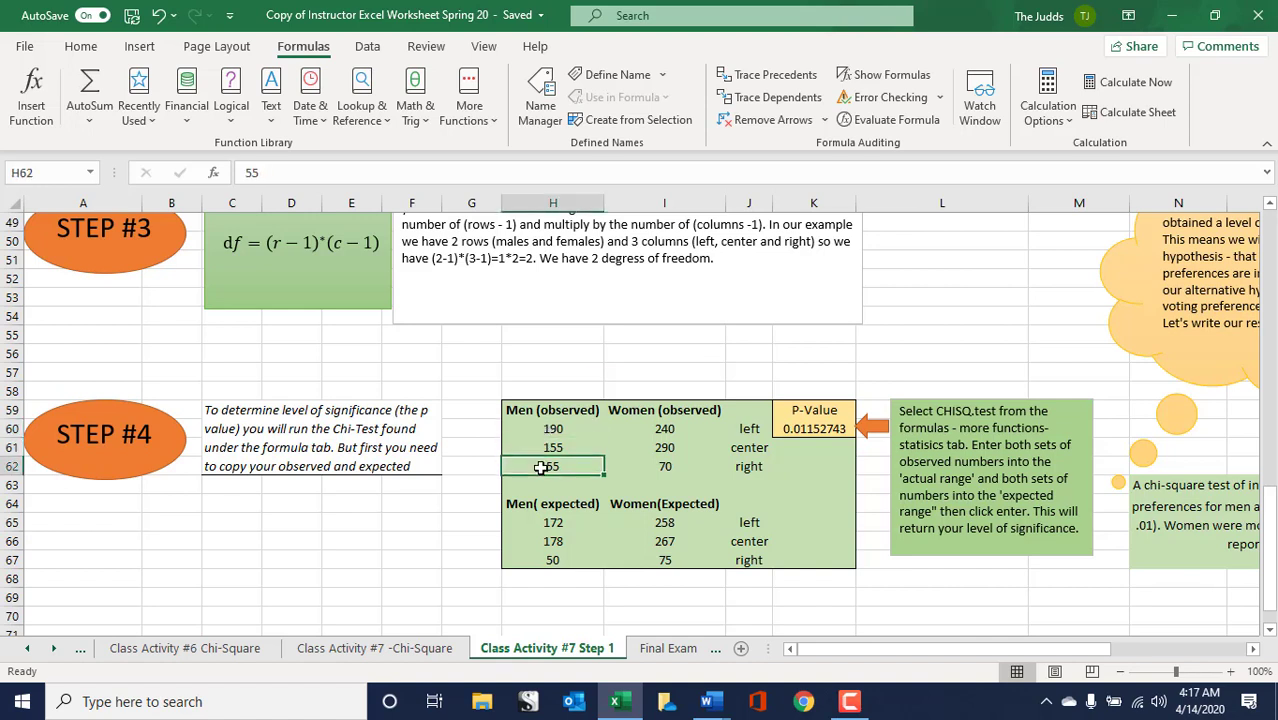
pyautogui.click(551, 430)
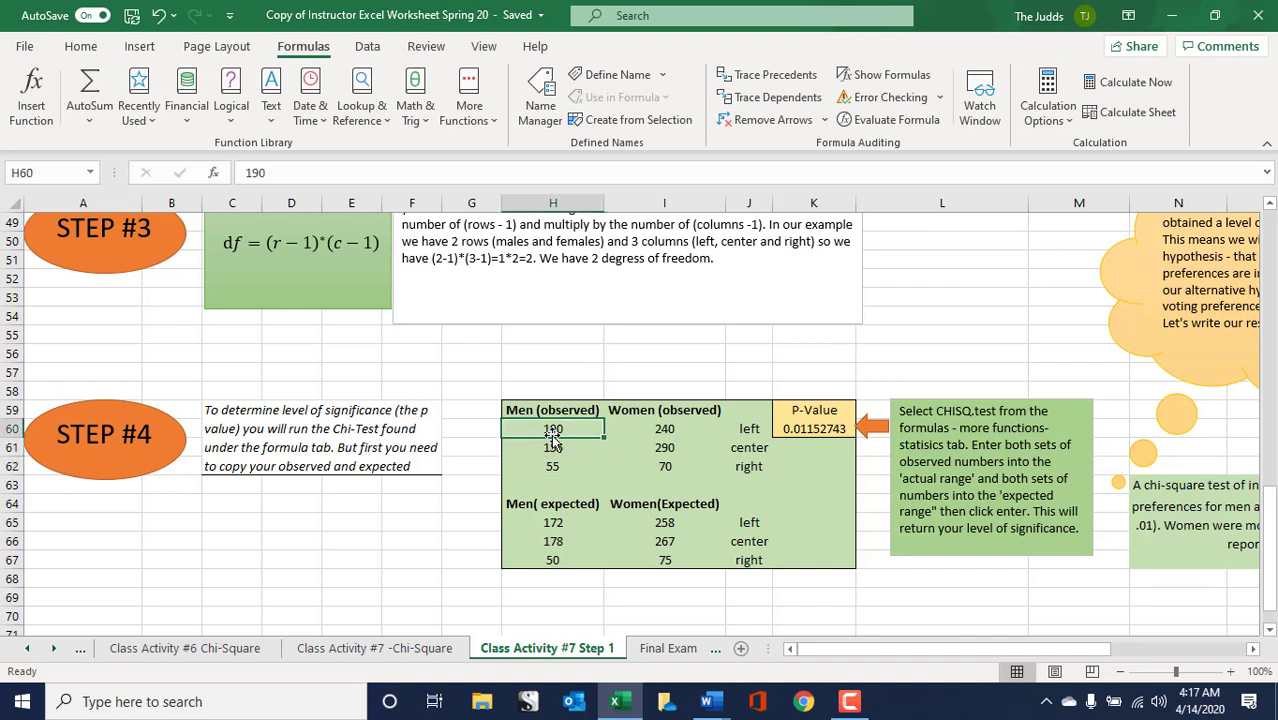
pyautogui.click(551, 449)
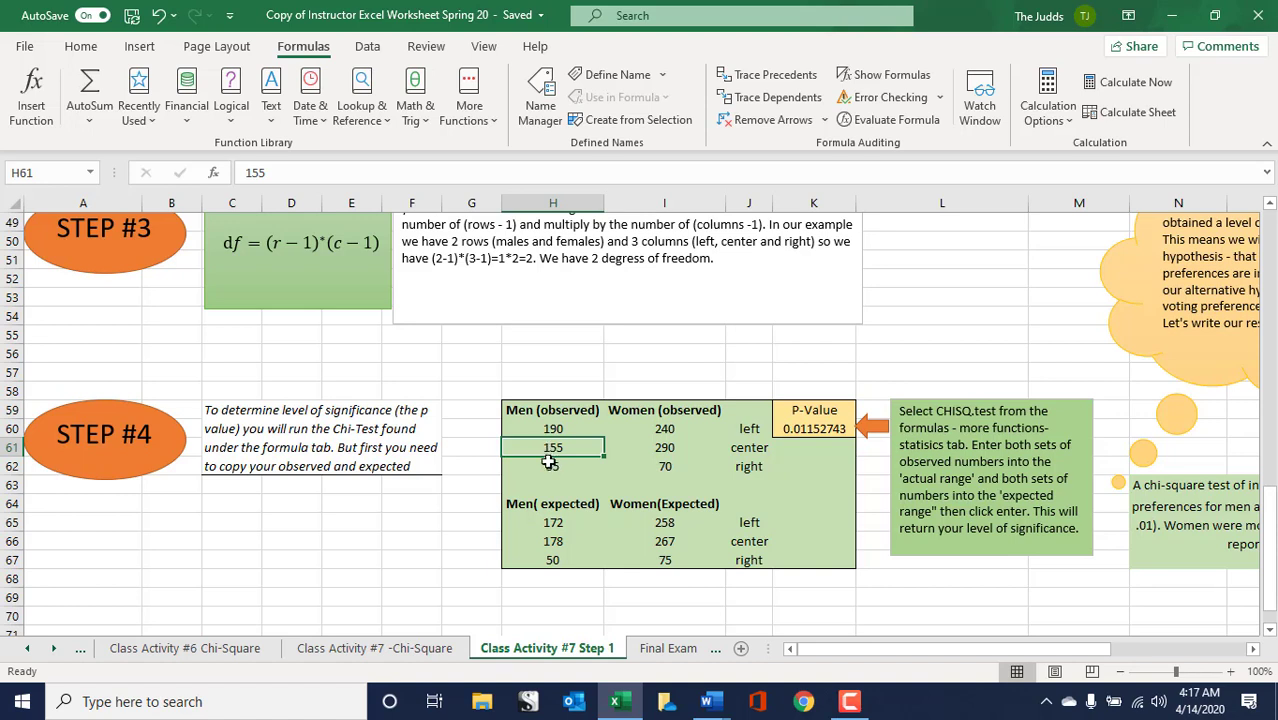
pyautogui.click(550, 464)
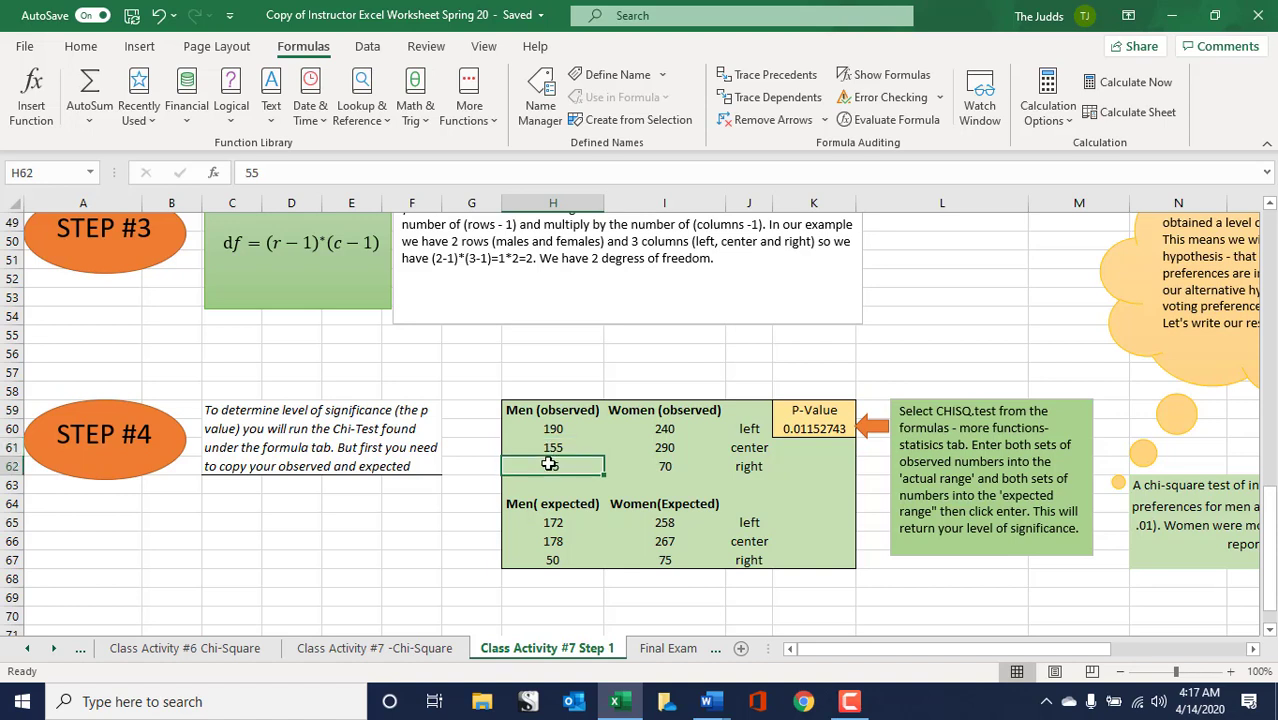
pyautogui.click(663, 428)
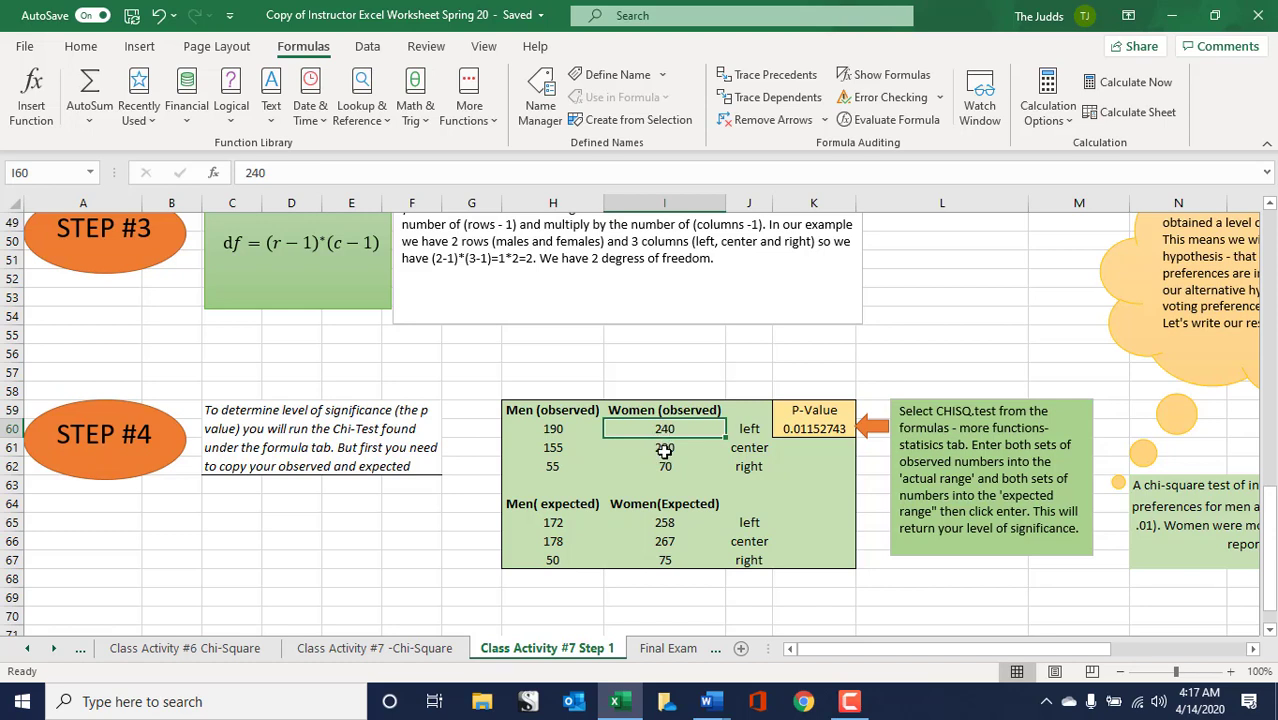
pyautogui.click(664, 450)
pyautogui.click(665, 467)
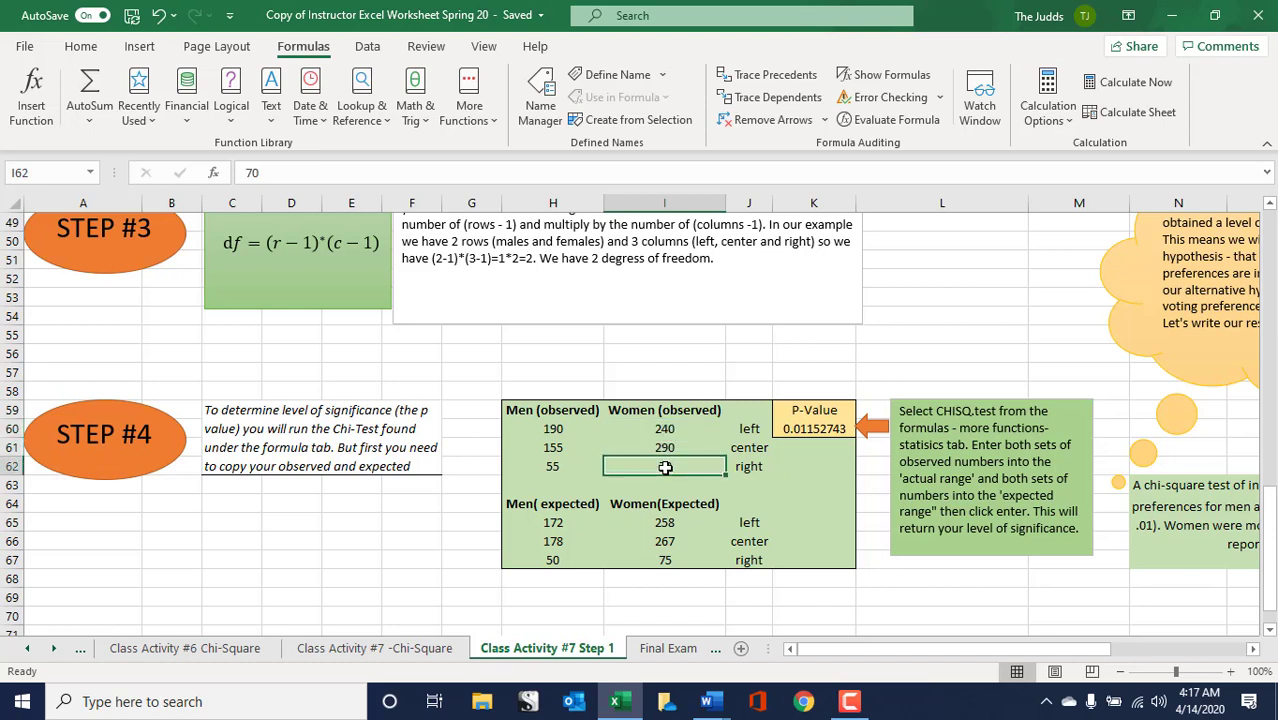
# - Examine the men's and women's expected counts in H65:I67 and the P-Value heading in K59
pyautogui.click(558, 522)
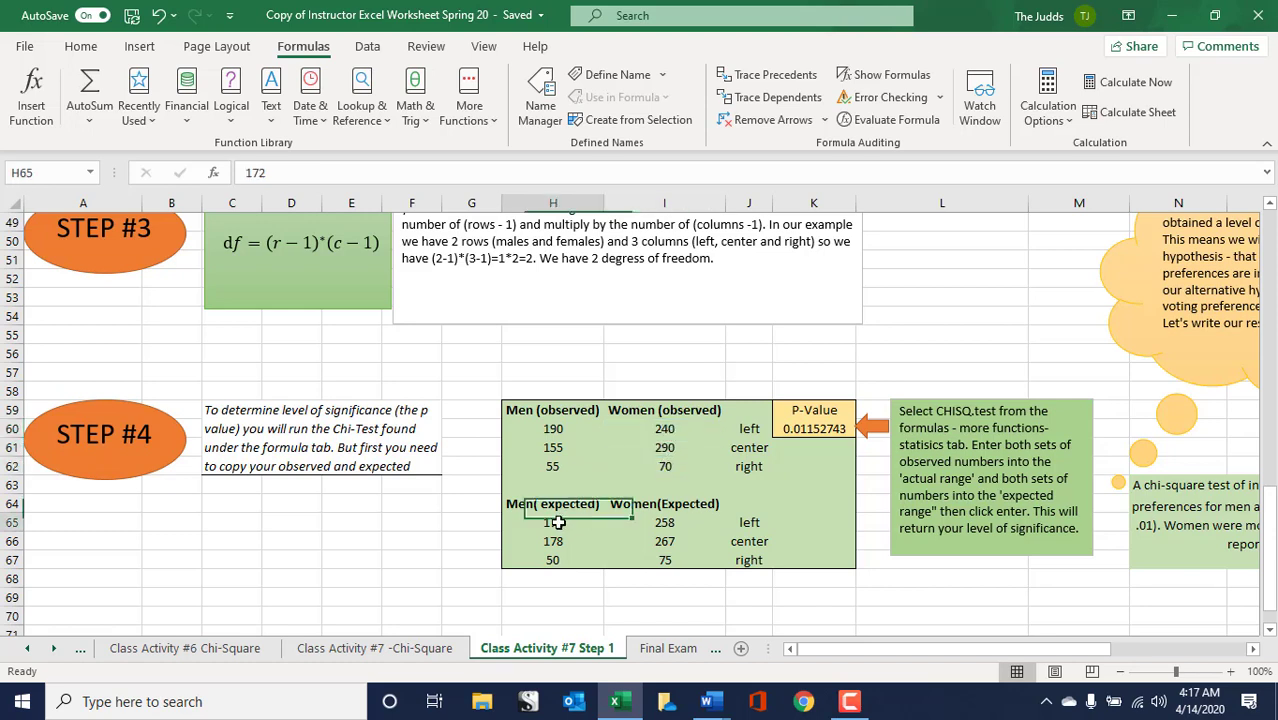
pyautogui.click(556, 541)
pyautogui.click(556, 560)
pyautogui.click(669, 522)
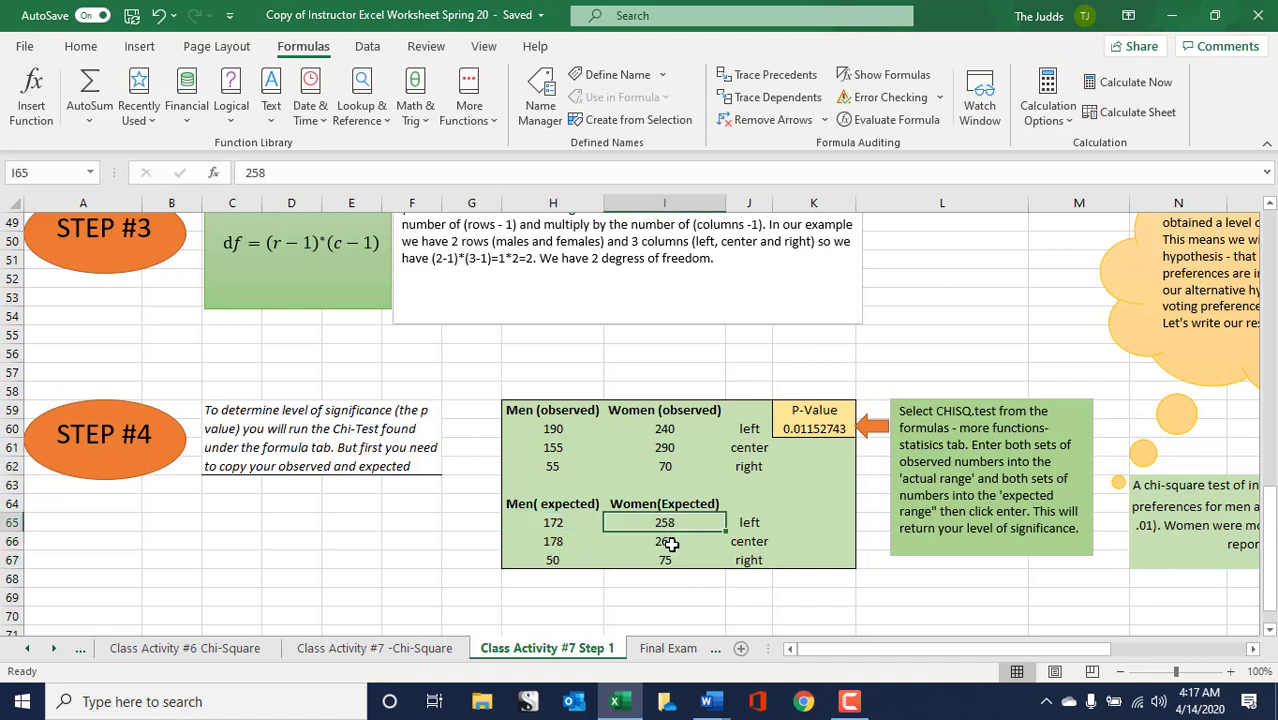
pyautogui.click(665, 541)
pyautogui.click(665, 560)
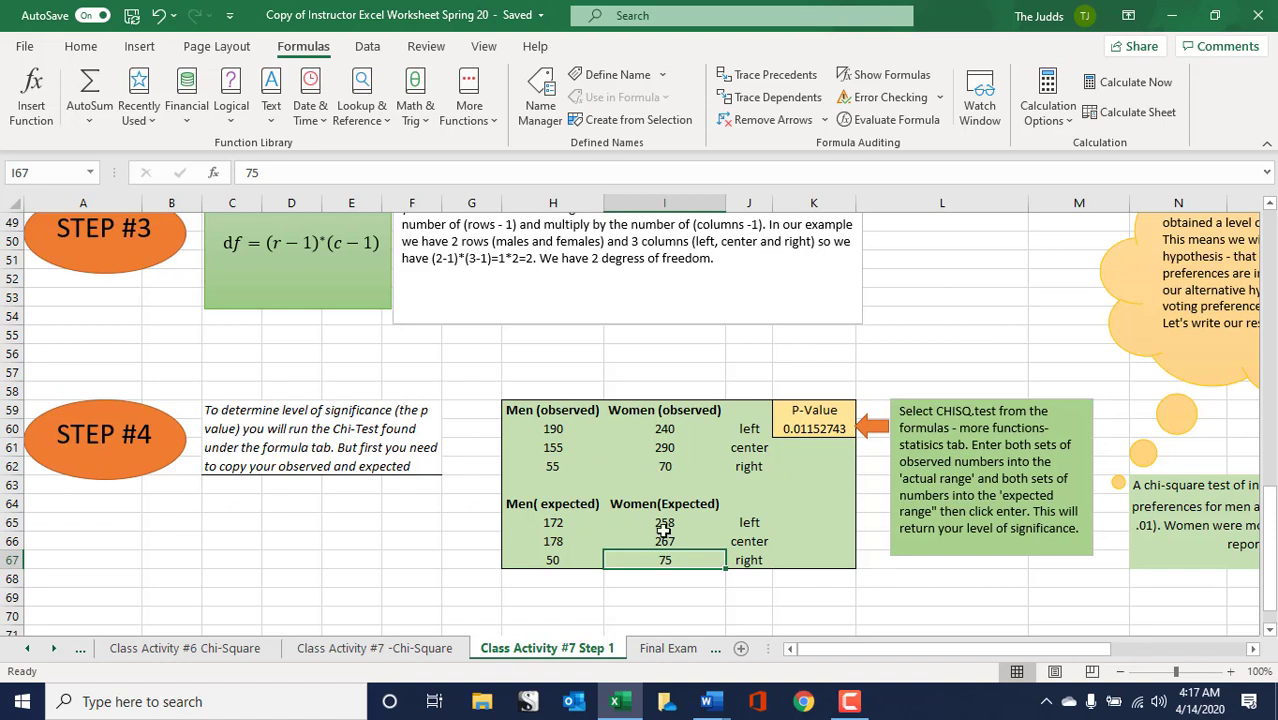
pyautogui.click(809, 418)
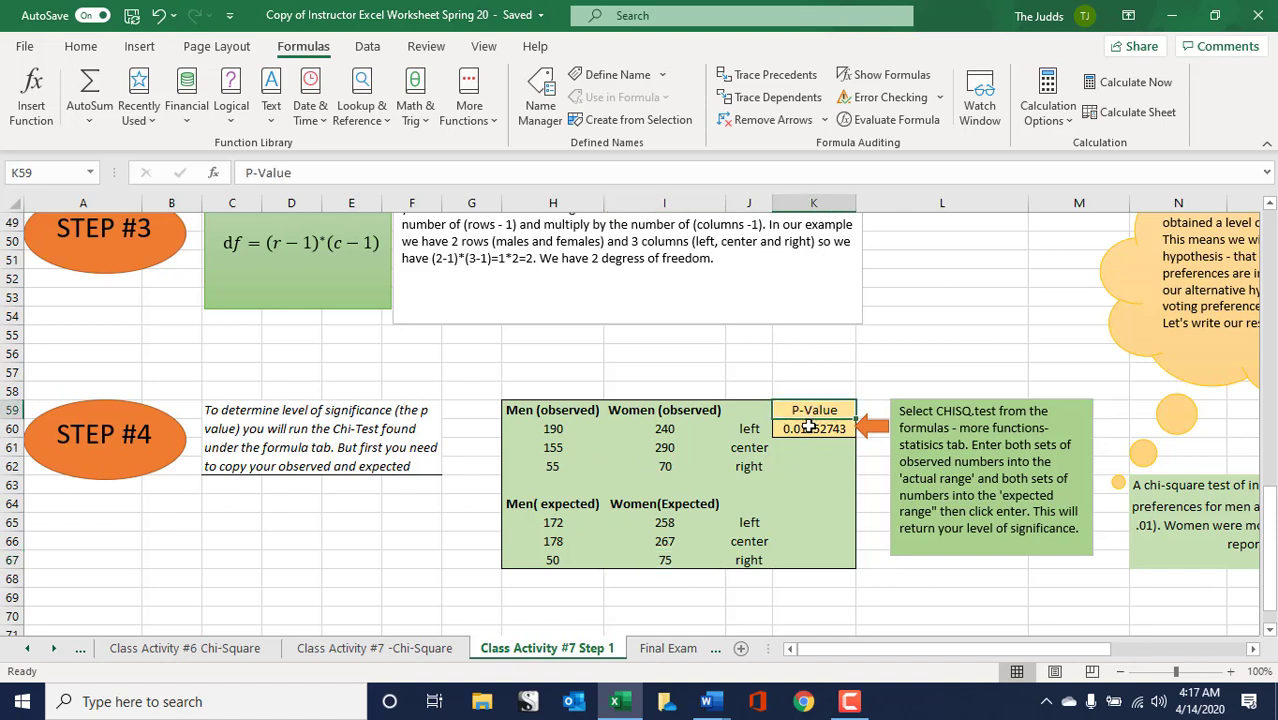
# - Clear the existing p-value formula in K60 and start the statistical function CHISQ.TEST in that cell
pyautogui.click(808, 428)
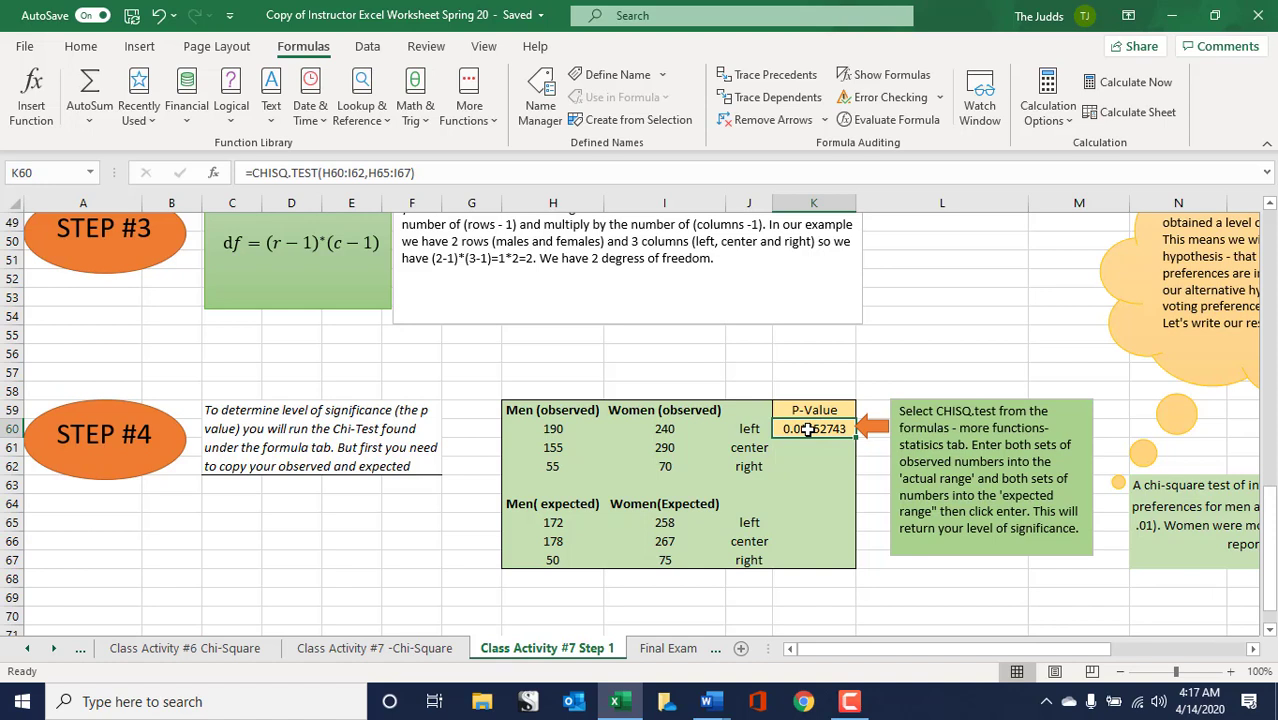
pyautogui.press('Delete')
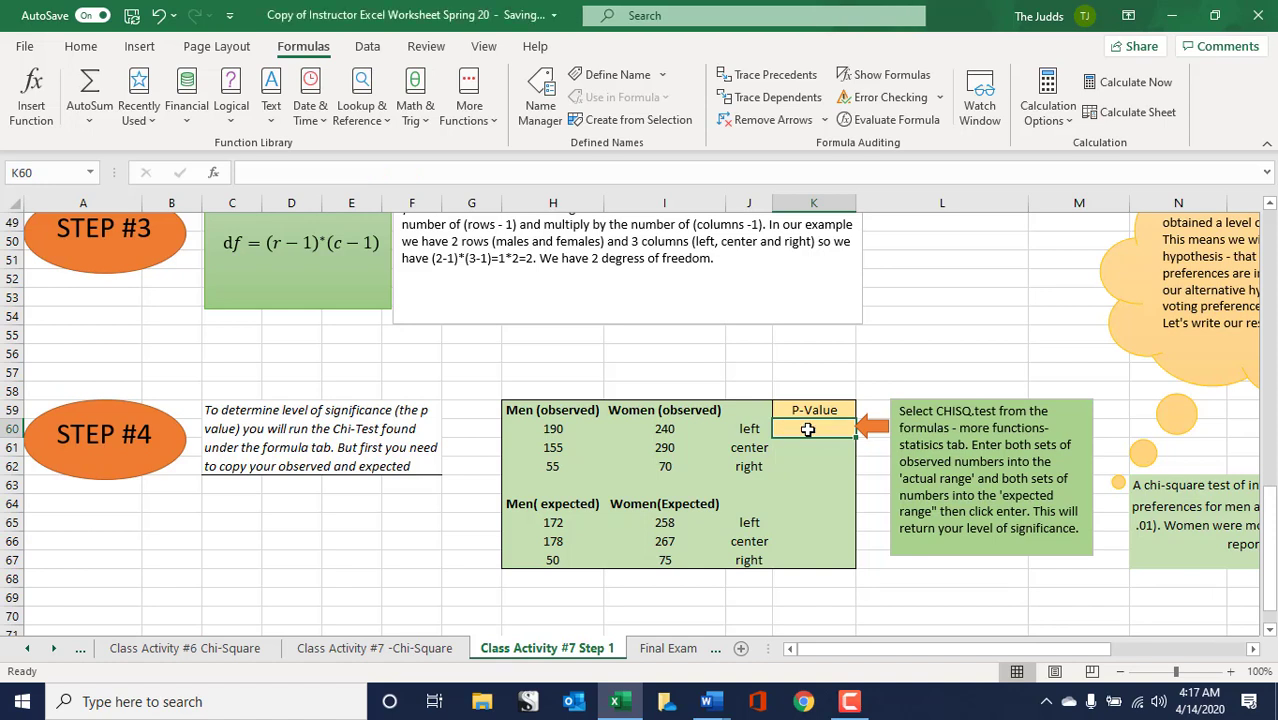
pyautogui.click(469, 118)
pyautogui.moveTo(490, 145)
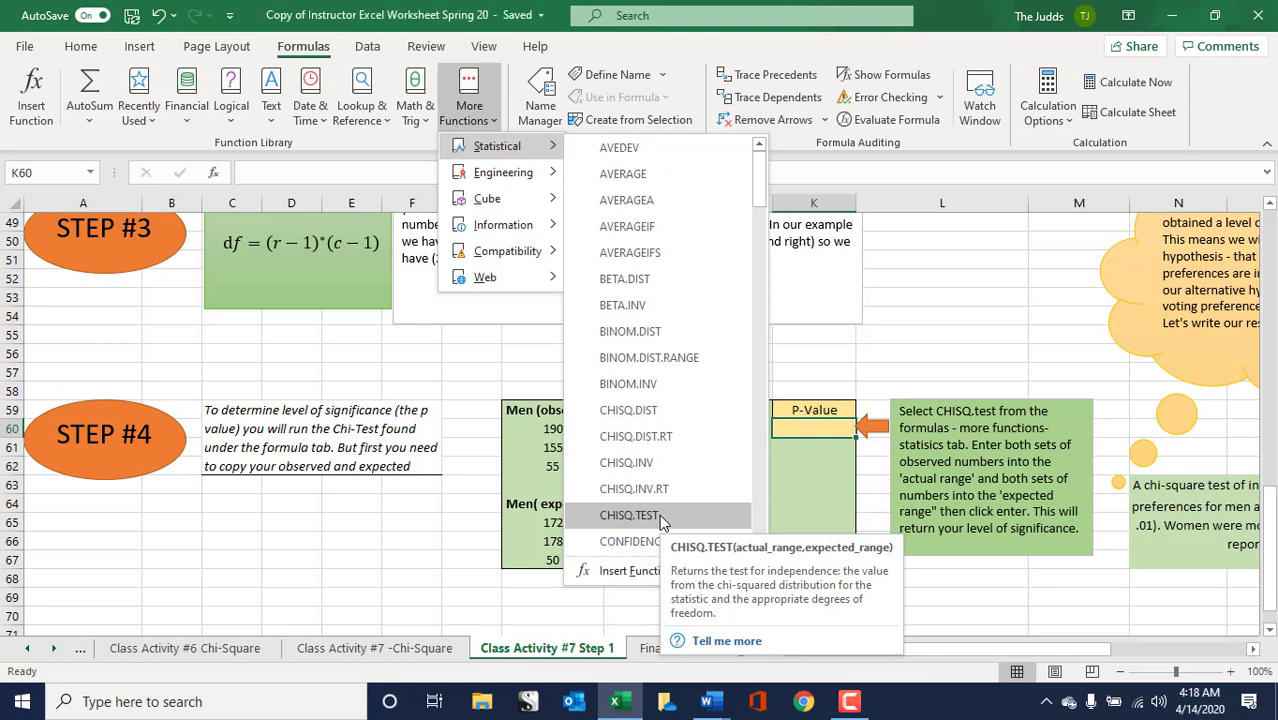
pyautogui.click(630, 515)
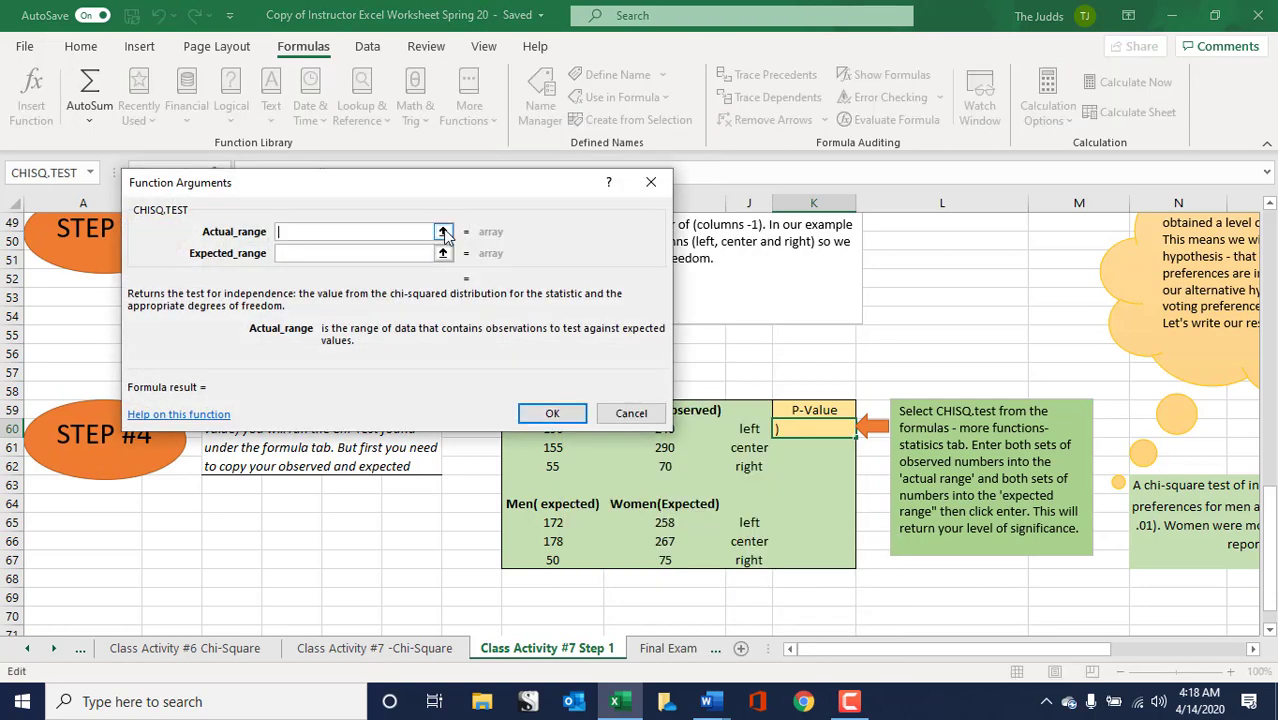
# - Set the function's actual range to the men's and women's observed counts in H60:I62
pyautogui.moveTo(446, 185); pyautogui.dragTo(402, 112)
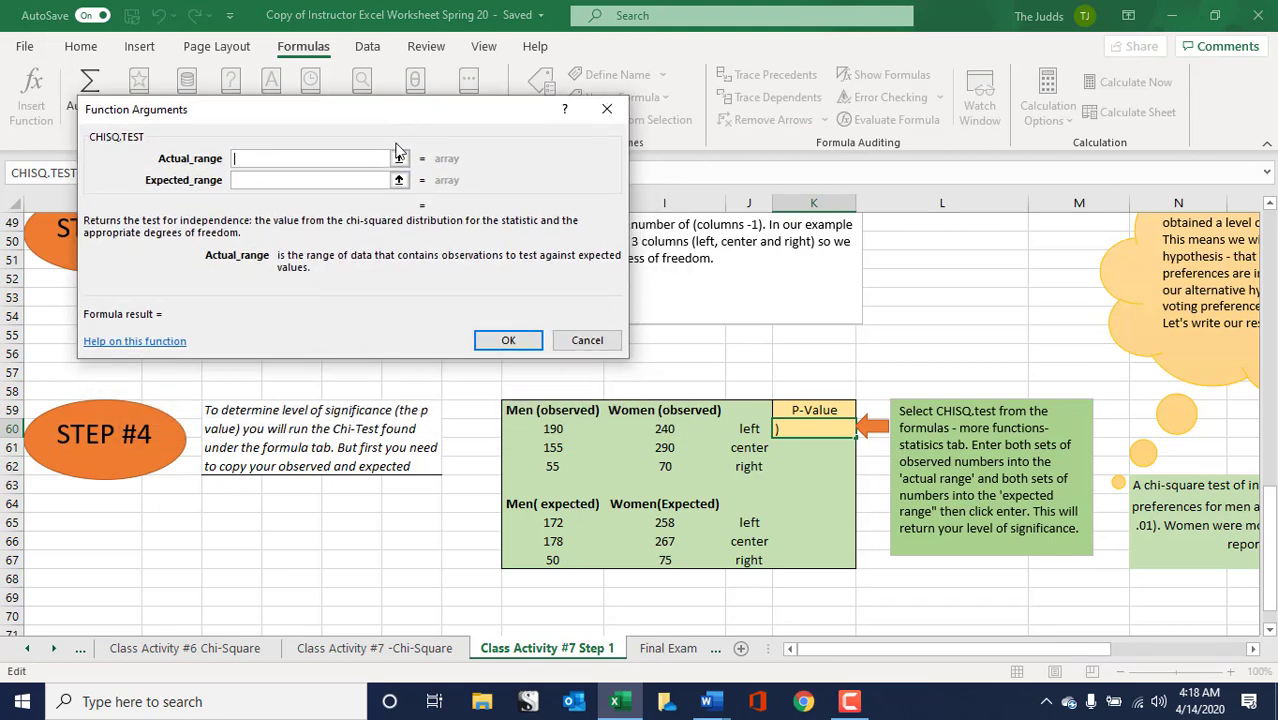
pyautogui.click(399, 159)
pyautogui.moveTo(536, 430); pyautogui.dragTo(628, 466)
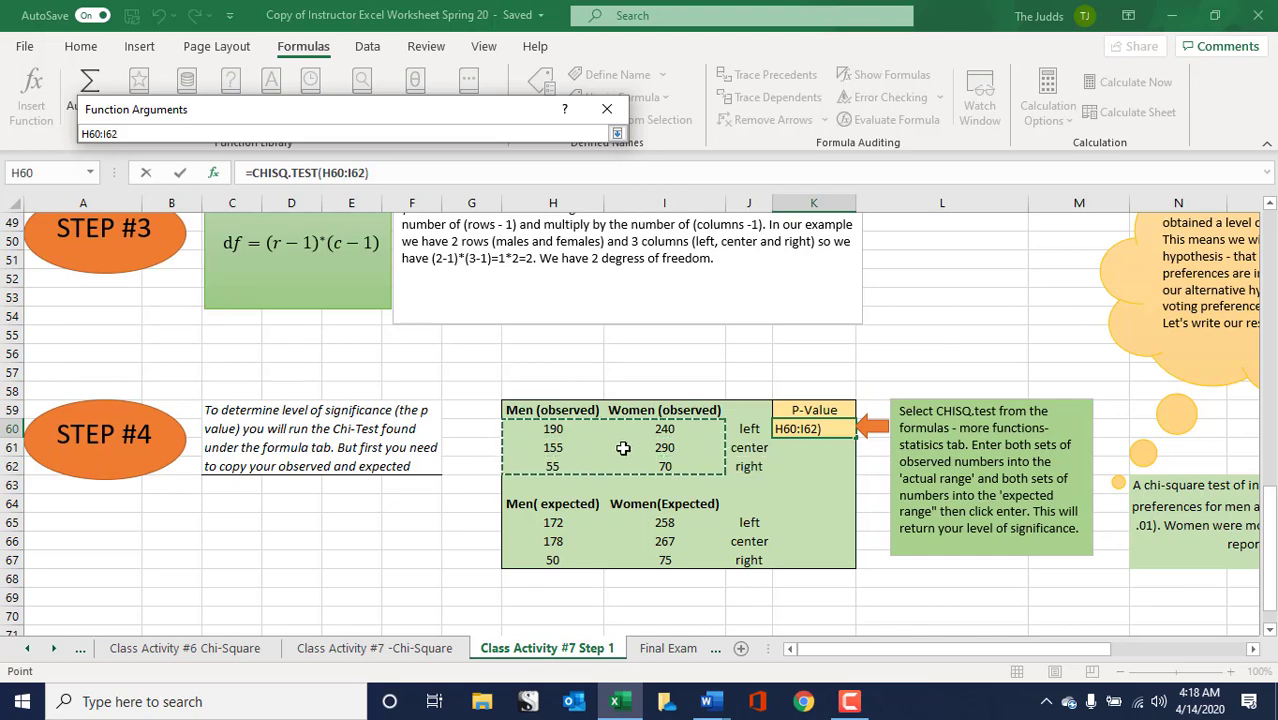
pyautogui.click(618, 134)
# - Set the expected range to the expected counts in H65:I67 and complete the CHISQ.TEST function
pyautogui.click(399, 180)
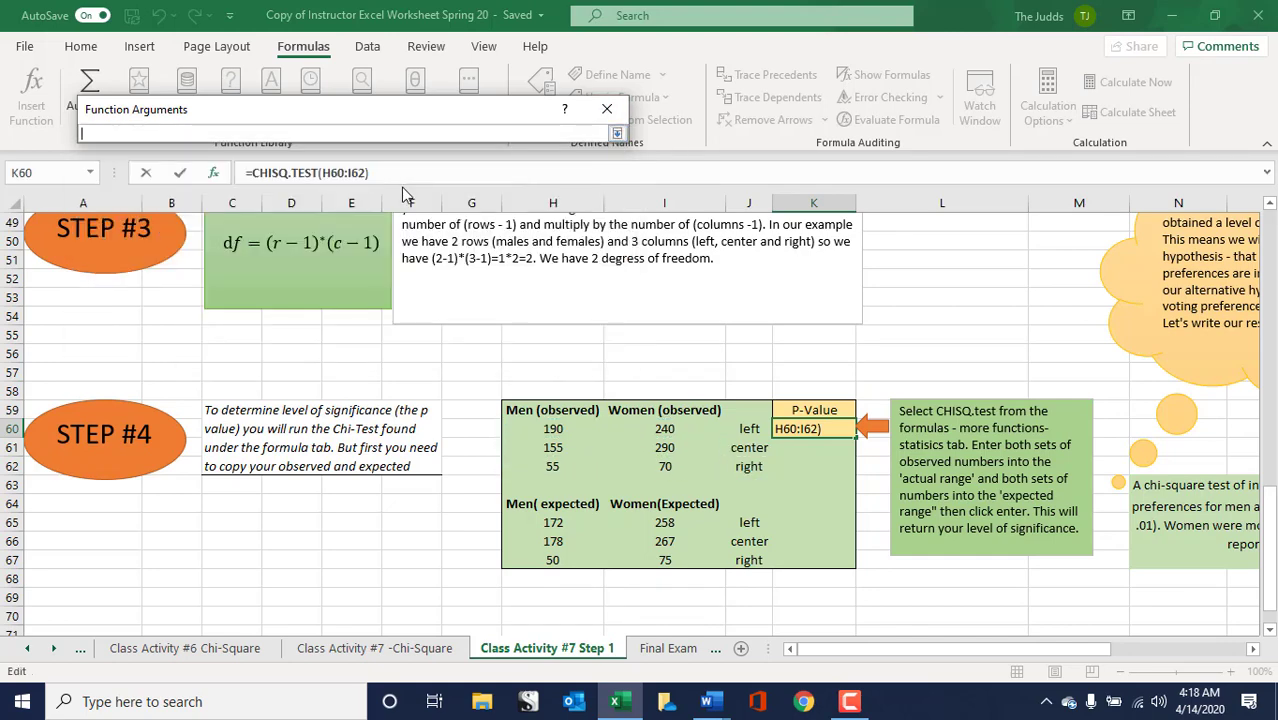
pyautogui.moveTo(548, 524); pyautogui.dragTo(645, 560)
pyautogui.click(617, 134)
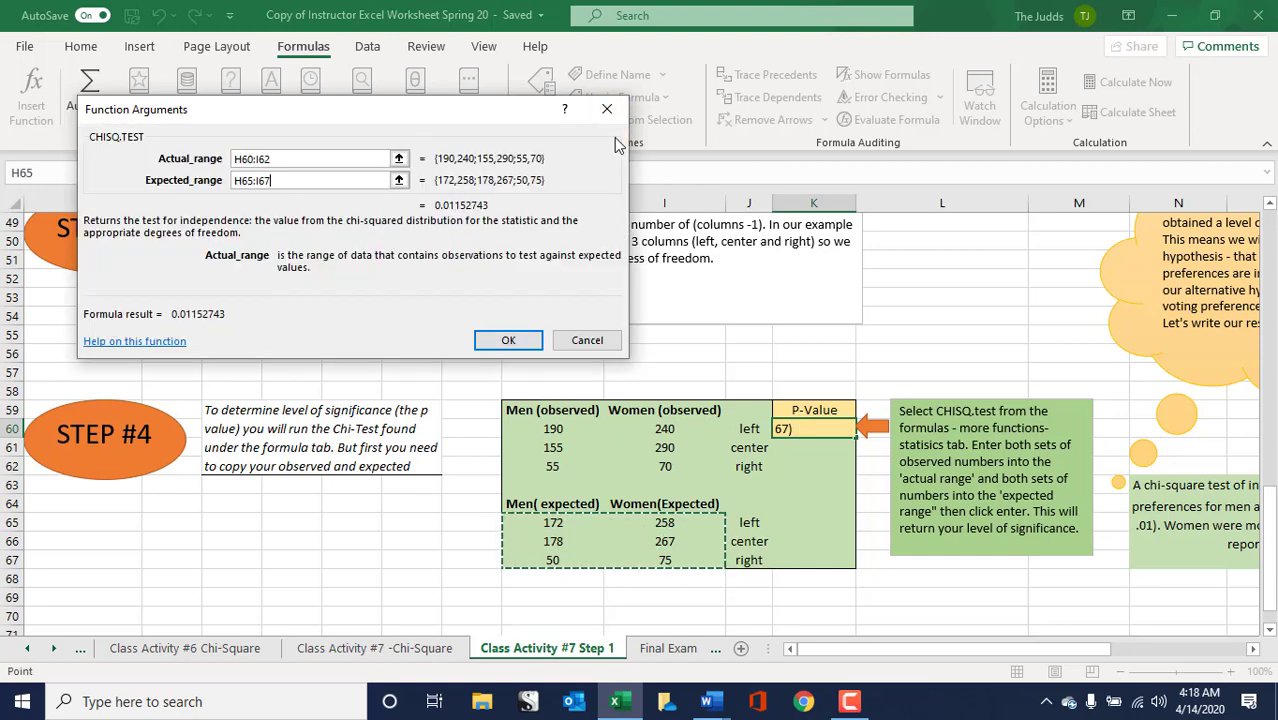
pyautogui.click(509, 342)
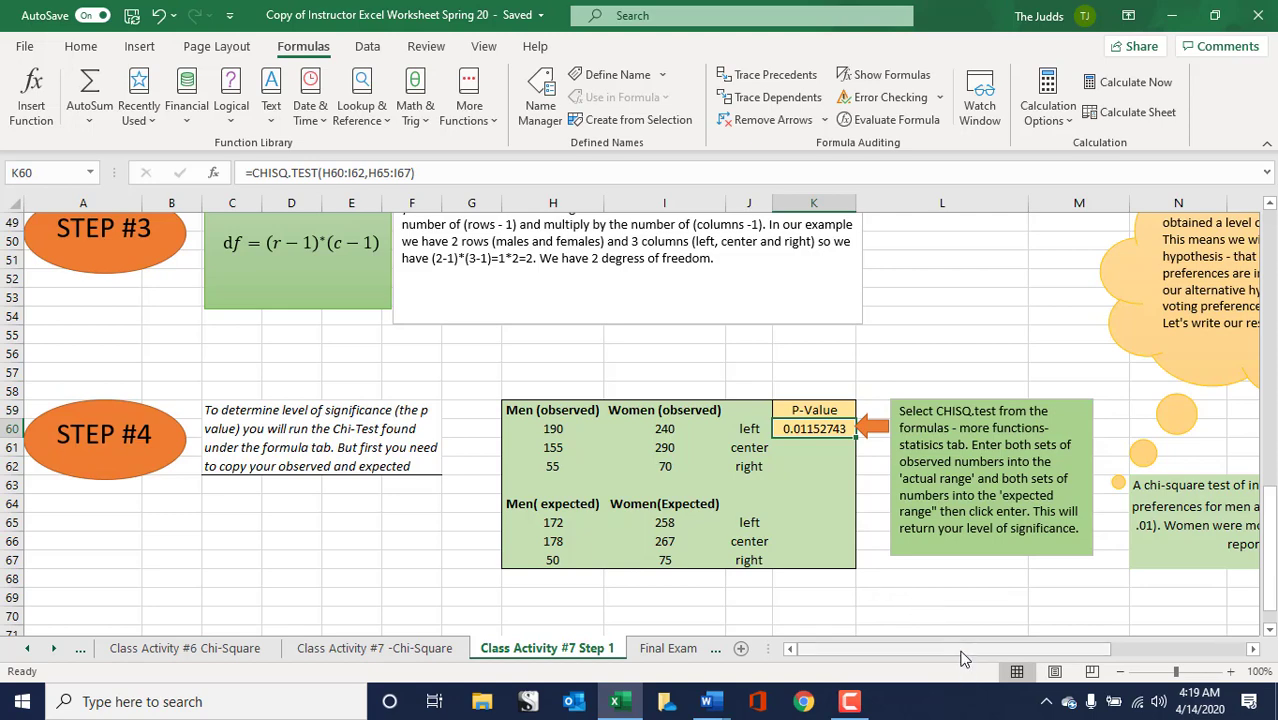
# - Delete the sentence "Women (60%) reported a voting preference more than men (40%)." from the written result in N63
pyautogui.moveTo(963, 652); pyautogui.dragTo(1100, 652)
pyautogui.scroll(2, 1108, 527)
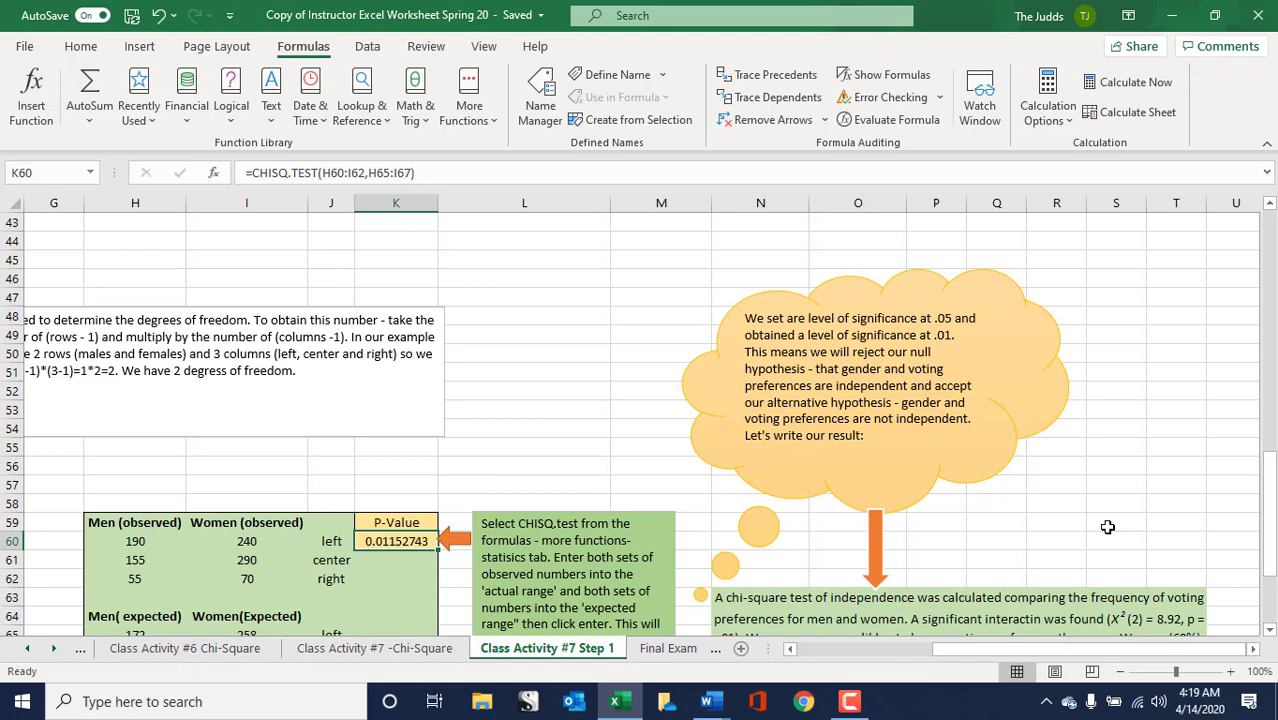
pyautogui.scroll(-2, 1107, 527)
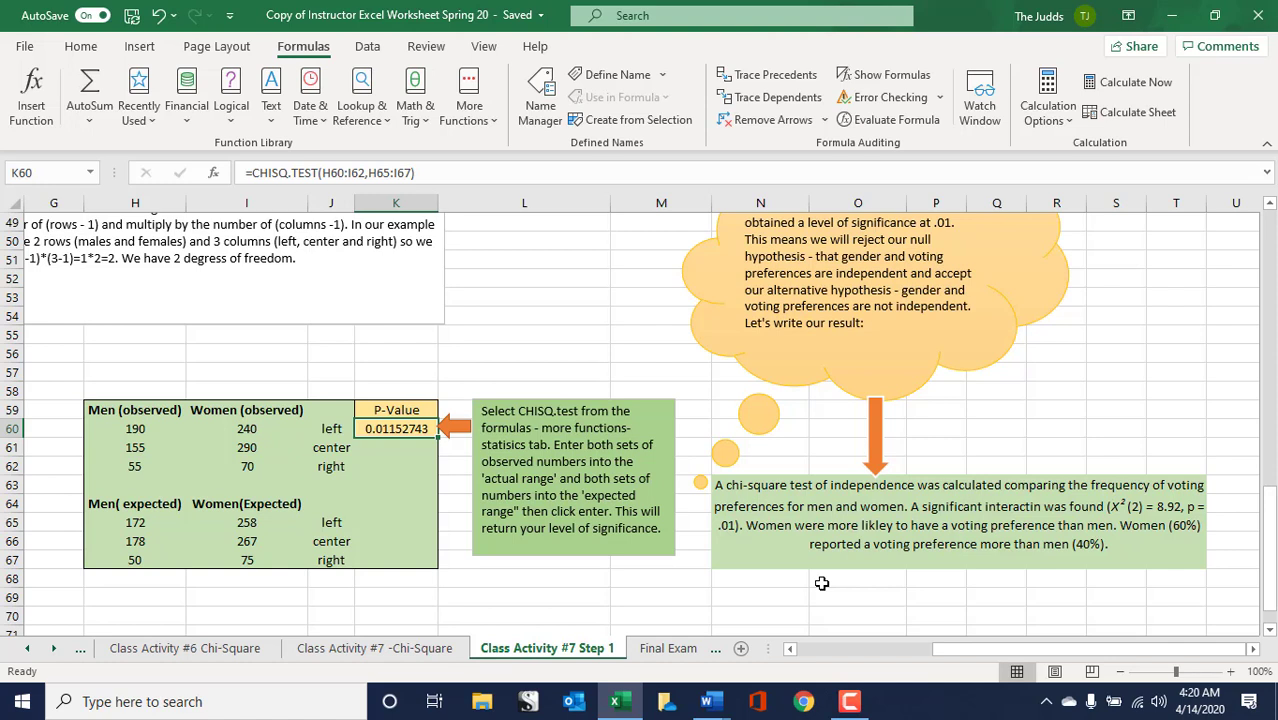
pyautogui.doubleClick(1126, 524)
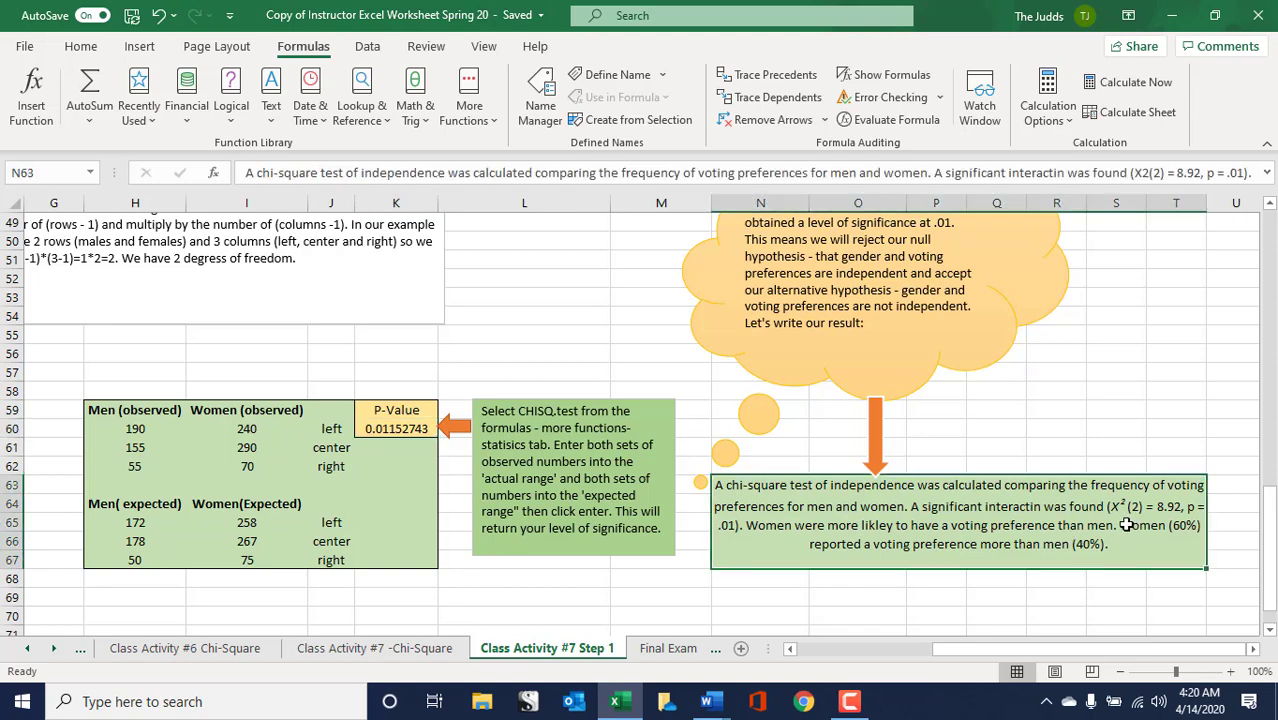
pyautogui.keyDown('shift'); pyautogui.click(1130, 546); pyautogui.keyUp('shift')
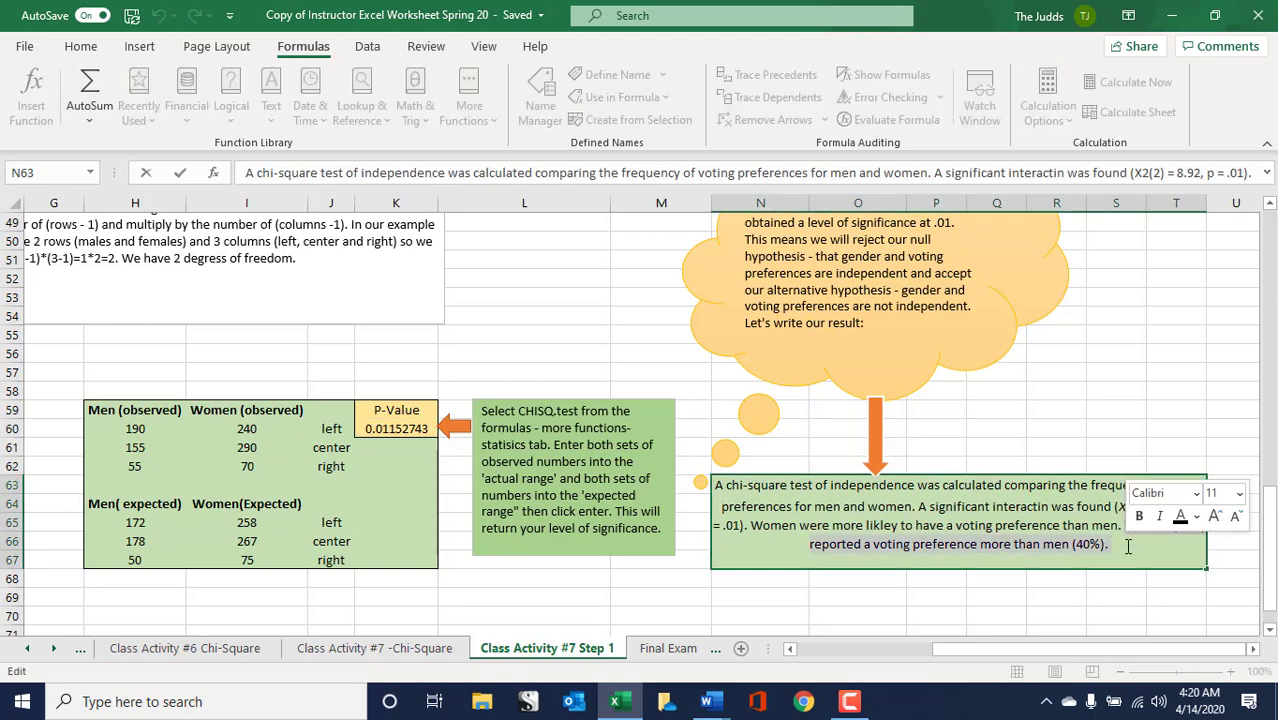
pyautogui.press('BackSpace')
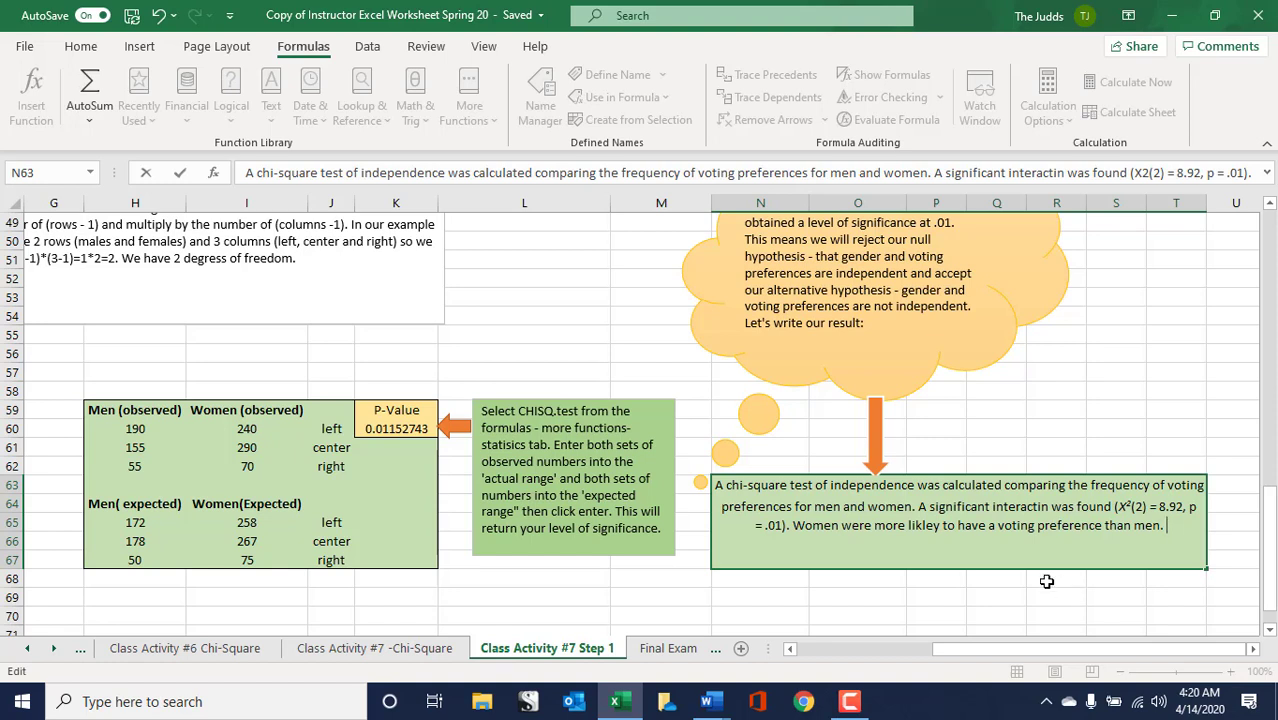
# - Remove the sentence about women being more likely to have a voting preference and correct "interactin" to "interaction" in the written result
pyautogui.moveTo(796, 526); pyautogui.dragTo(1166, 527)
pyautogui.write('W')
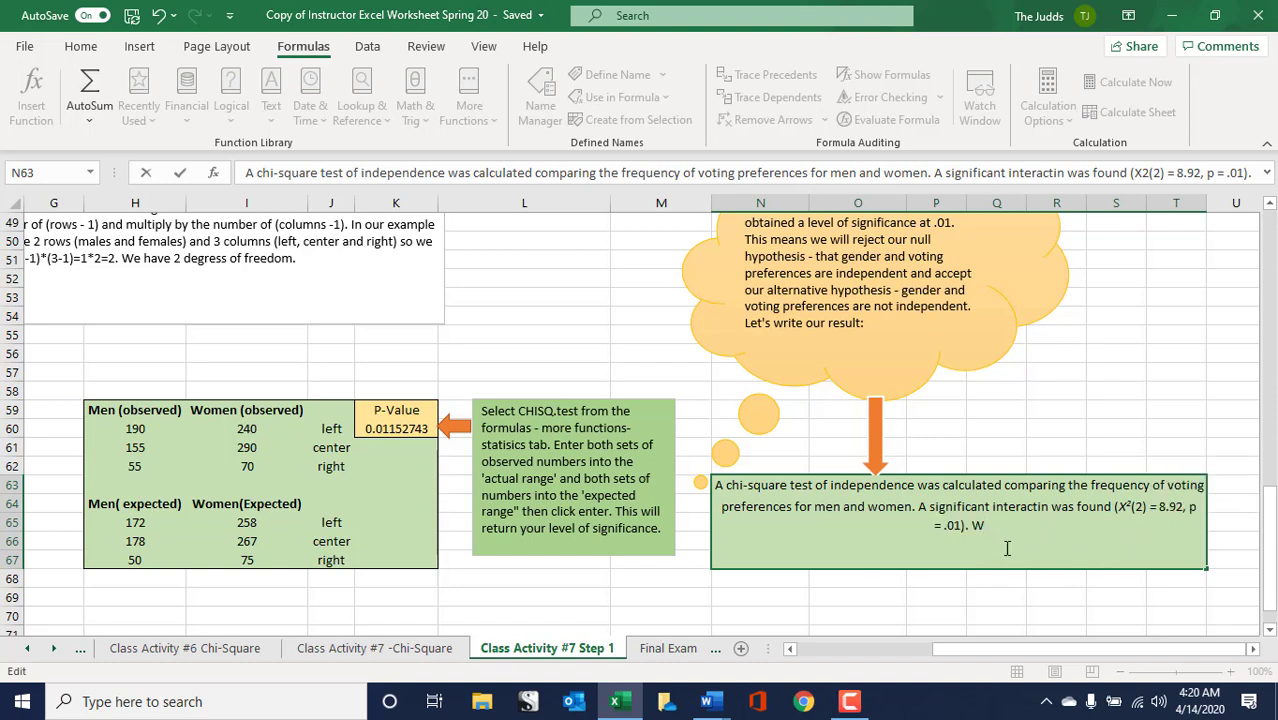
pyautogui.press('BackSpace')
pyautogui.press('BackSpace')
pyautogui.click(1045, 506)
pyautogui.write('o')
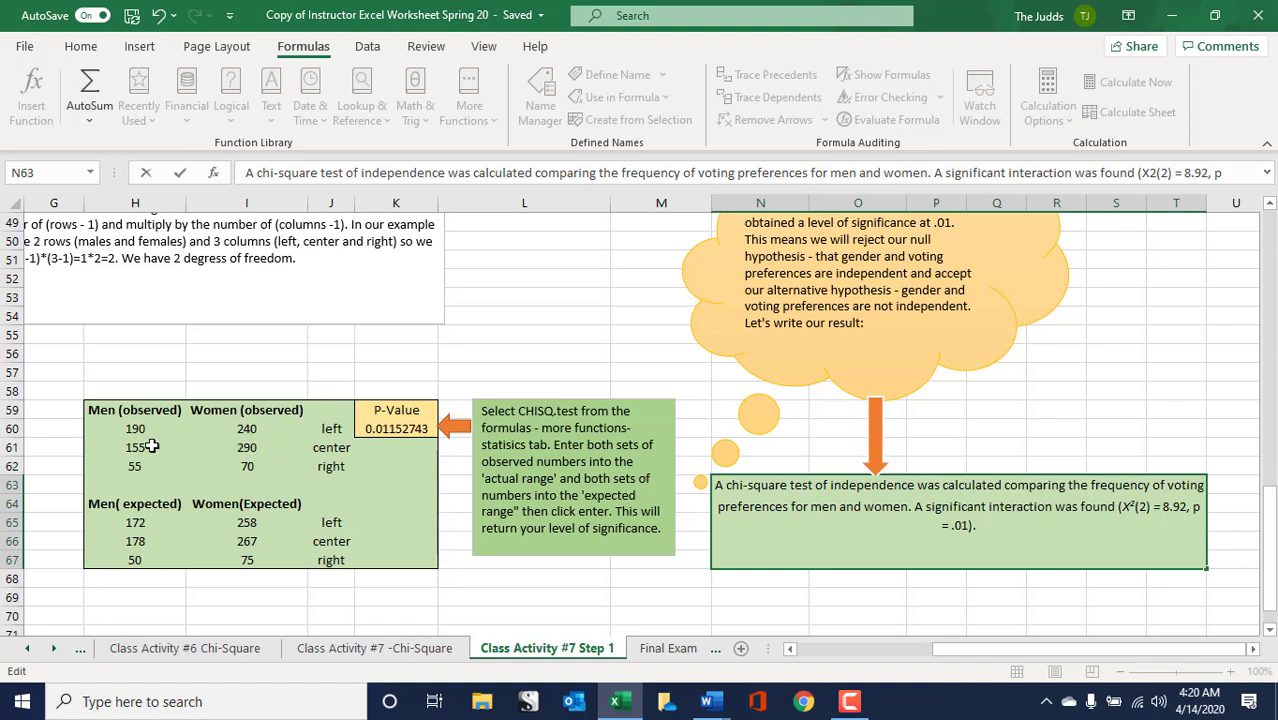
# - Compare the men's and women's observed counts for left and right in the Step #4 table
pyautogui.click(260, 428)
pyautogui.click(153, 430)
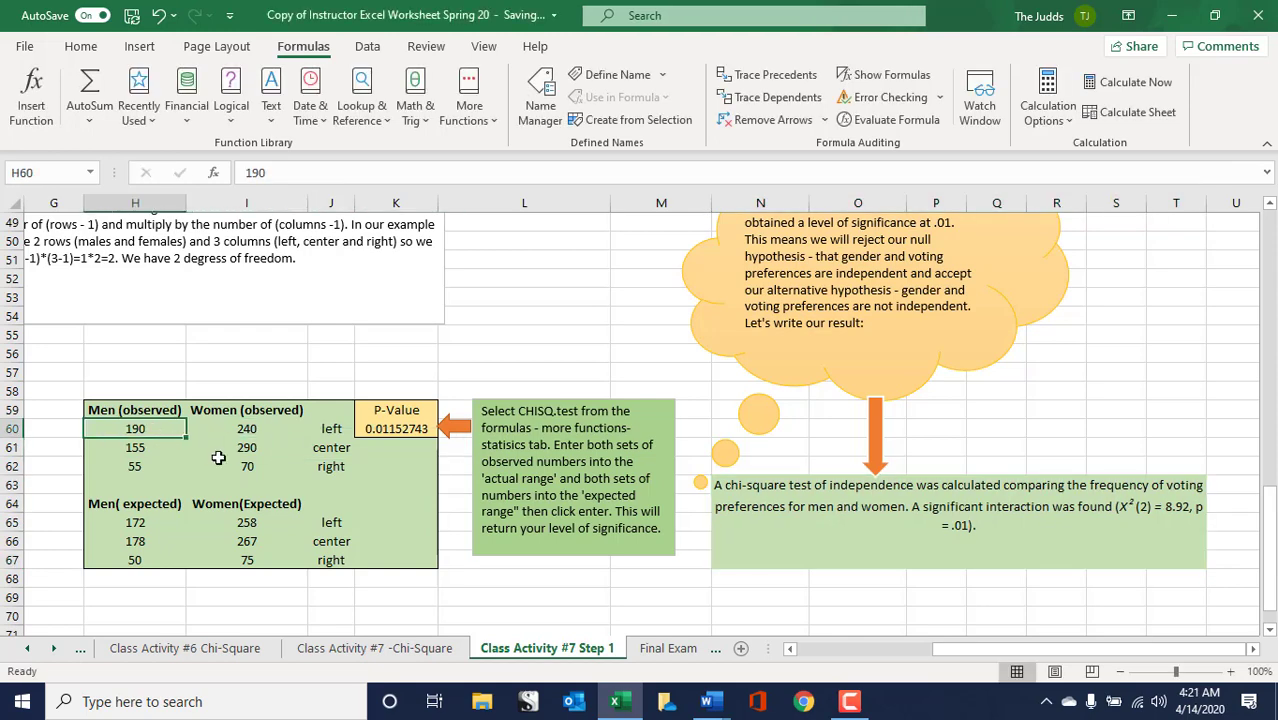
pyautogui.click(258, 468)
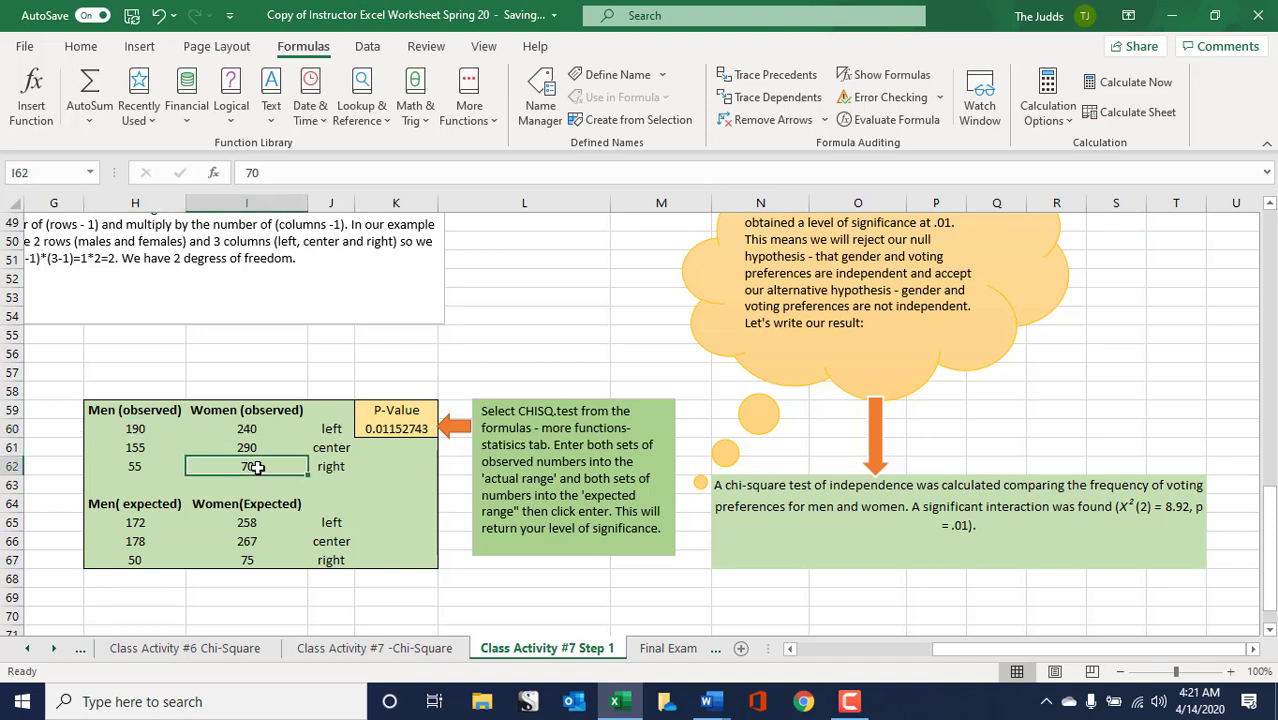
pyautogui.click(147, 464)
pyautogui.click(246, 468)
pyautogui.click(684, 592)
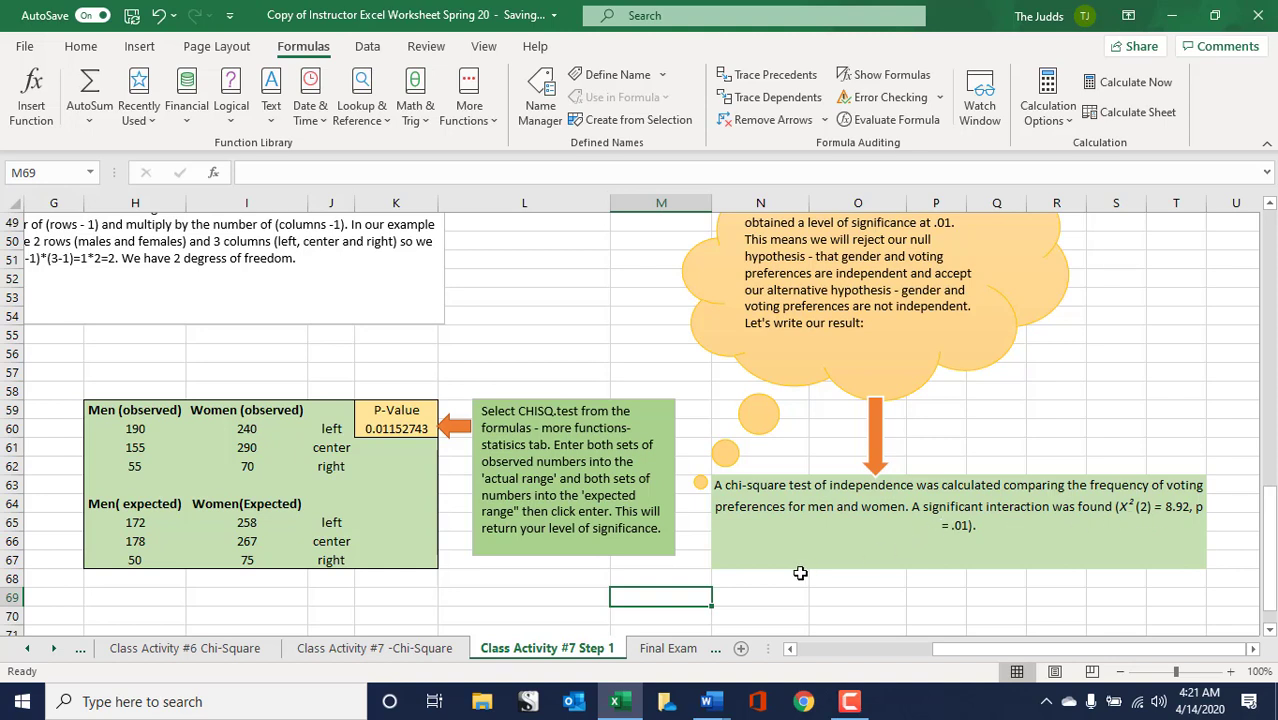
# - Go back through Steps #3 and #2 to the Step #1 expected frequency formula and its observed and expected tables
pyautogui.moveTo(1050, 650); pyautogui.dragTo(830, 672)
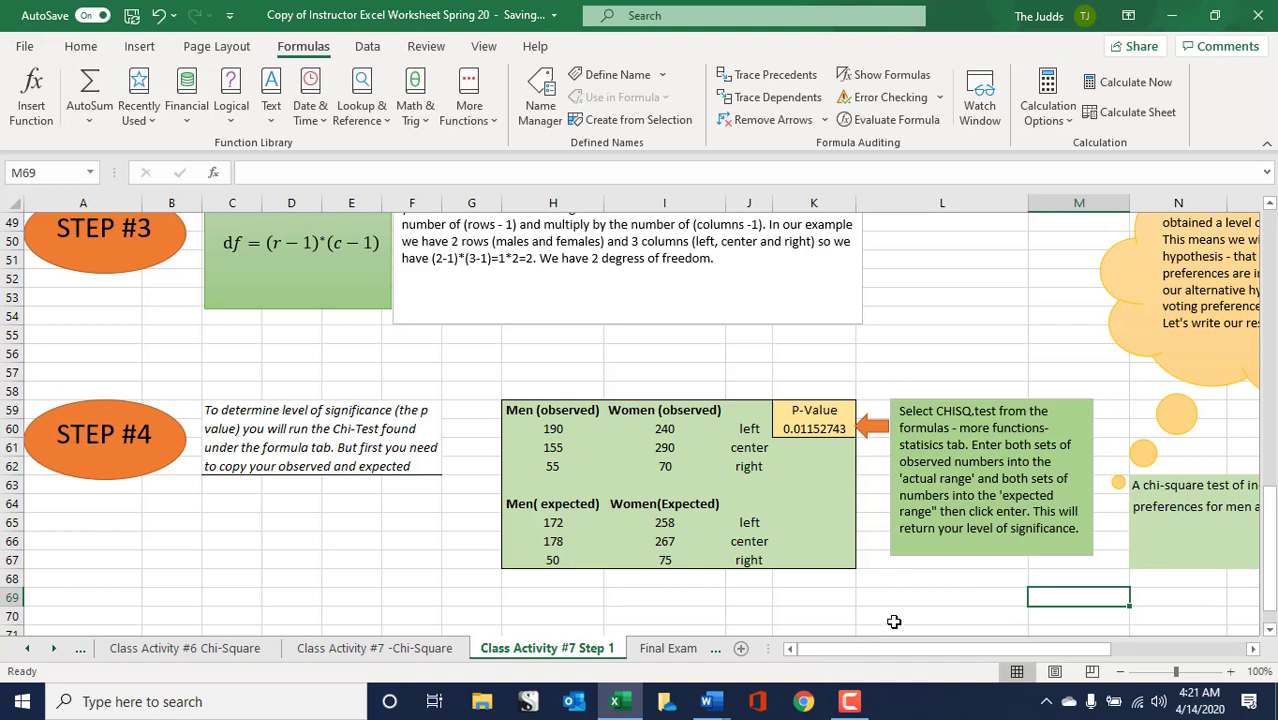
pyautogui.scroll(8, 894, 622)
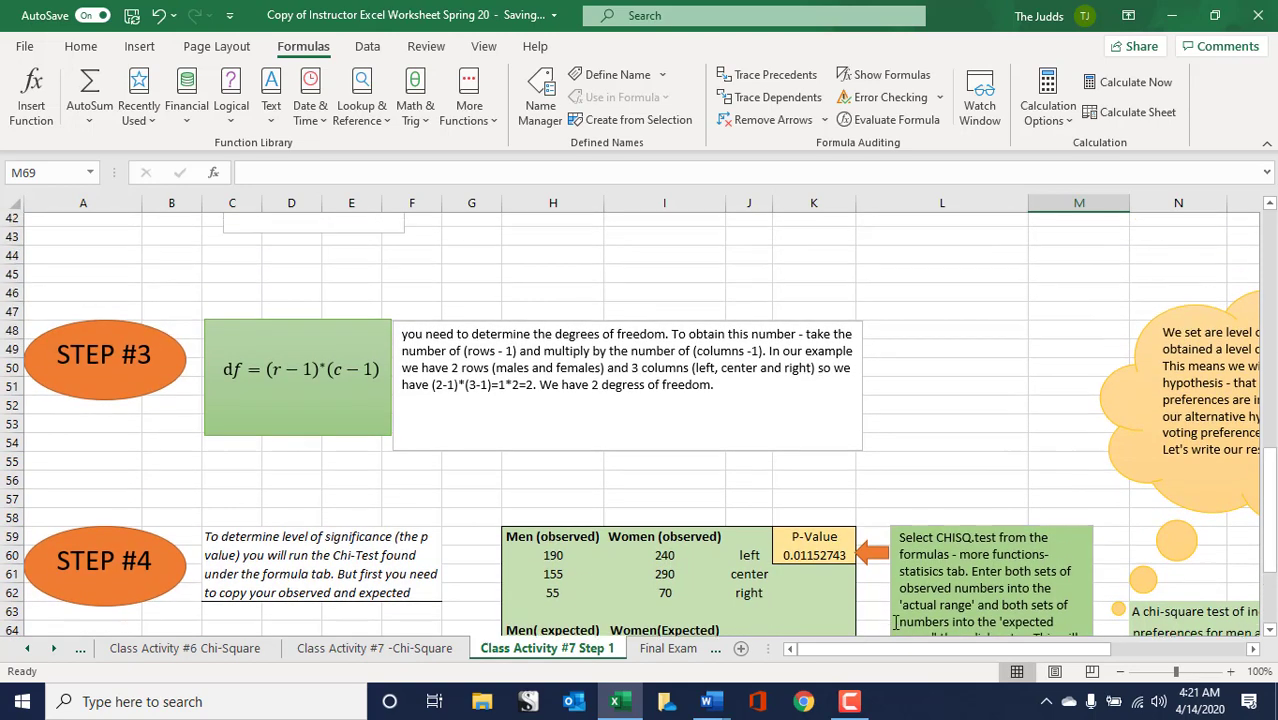
pyautogui.scroll(2, 896, 622)
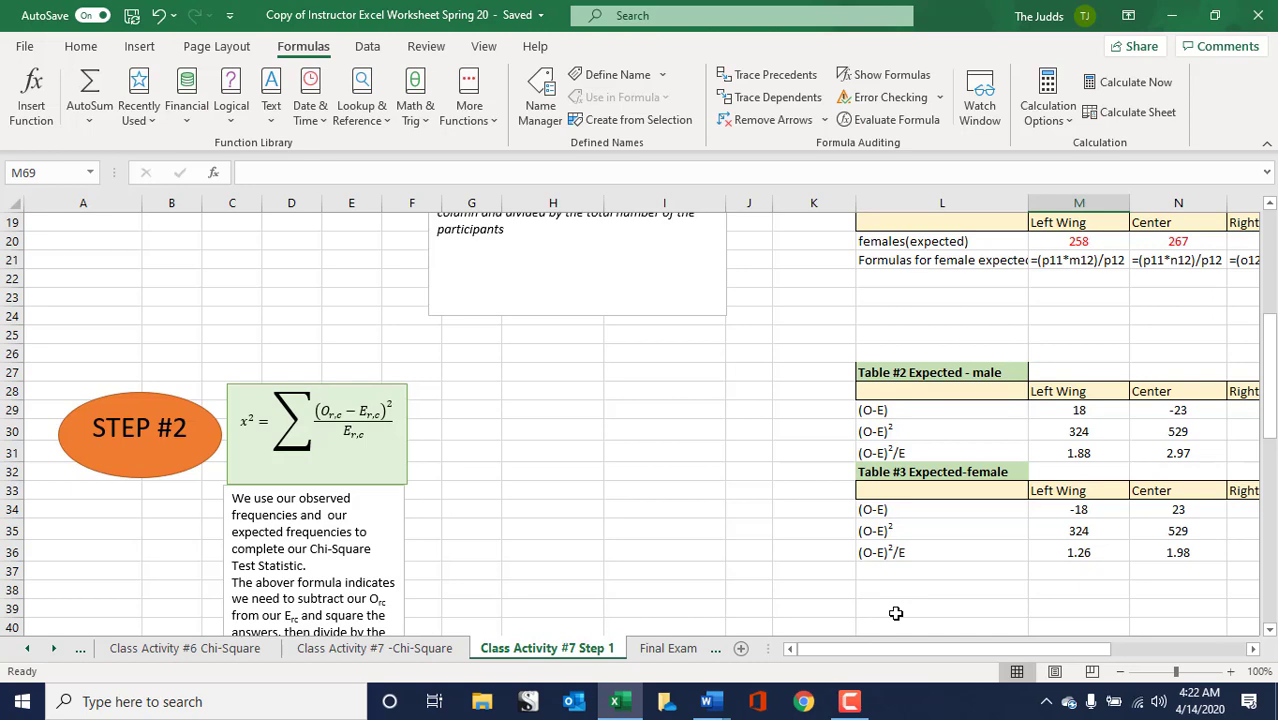
pyautogui.scroll(6, 896, 613)
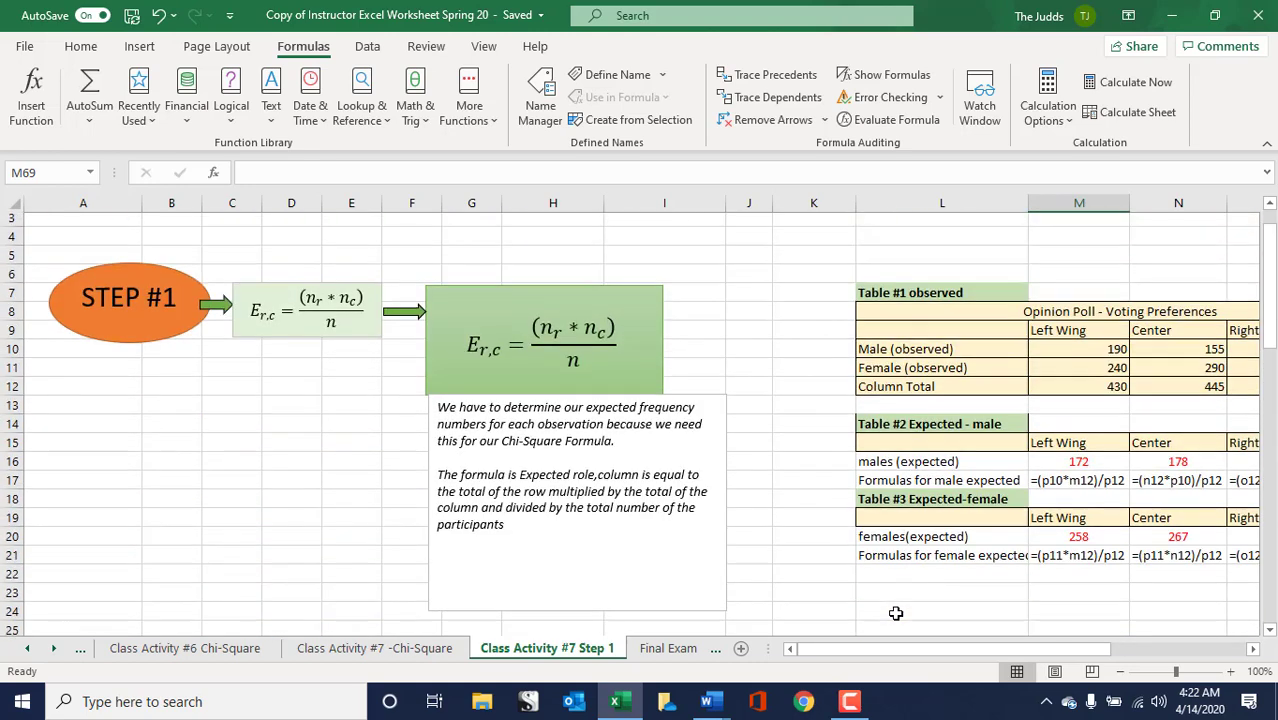